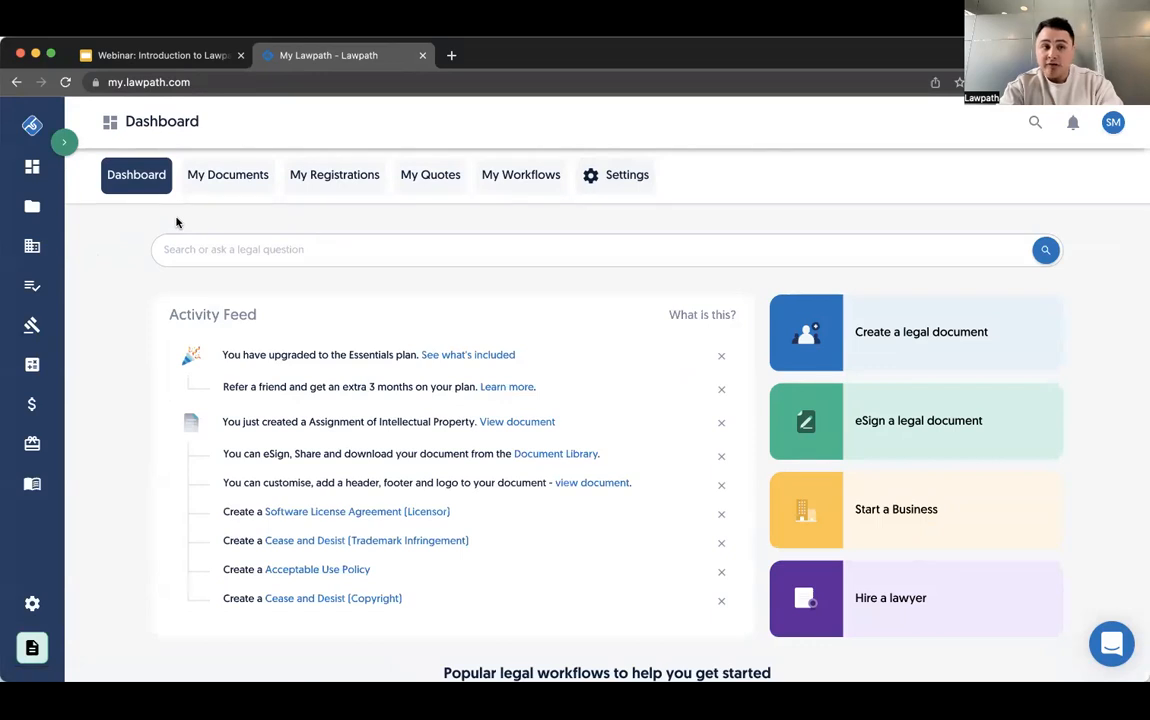
- Open the document library and browse the full list of legal document templates
{"action": "left_click", "coordinate": [34, 206]}
{"action": "left_click", "coordinate": [133, 283]}
{"action": "scroll", "coordinate": [373, 400], "scroll_direction": "down", "scroll_amount": 1}
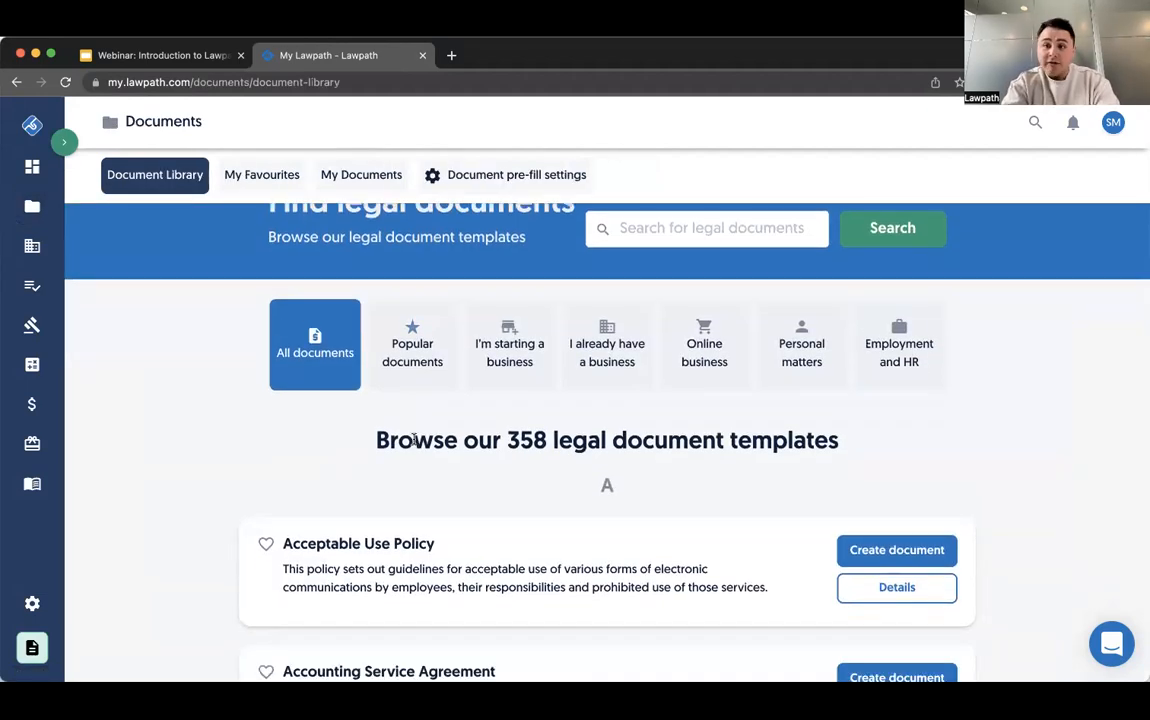
{"action": "scroll", "coordinate": [413, 440], "scroll_direction": "down", "scroll_amount": 1}
{"action": "scroll", "coordinate": [413, 440], "scroll_direction": "up", "scroll_amount": 1}
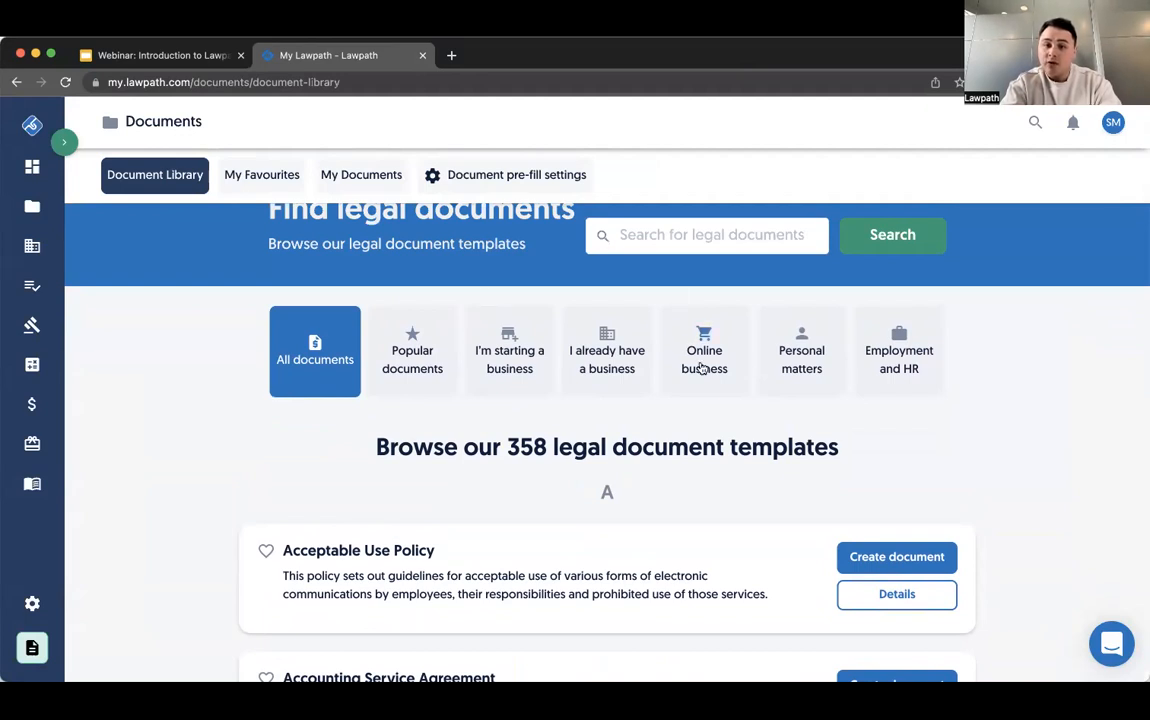
- Filter the document library to Online business templates and look through them
{"action": "left_click", "coordinate": [700, 366]}
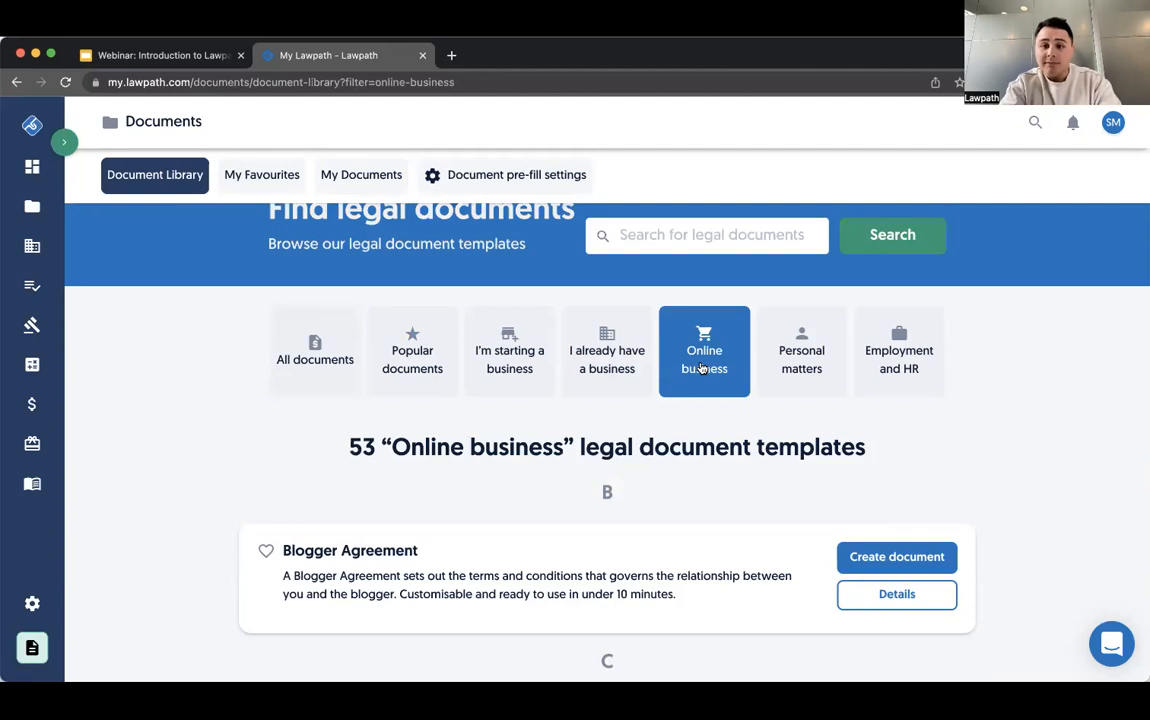
{"action": "scroll", "coordinate": [700, 367], "scroll_direction": "down", "scroll_amount": 3}
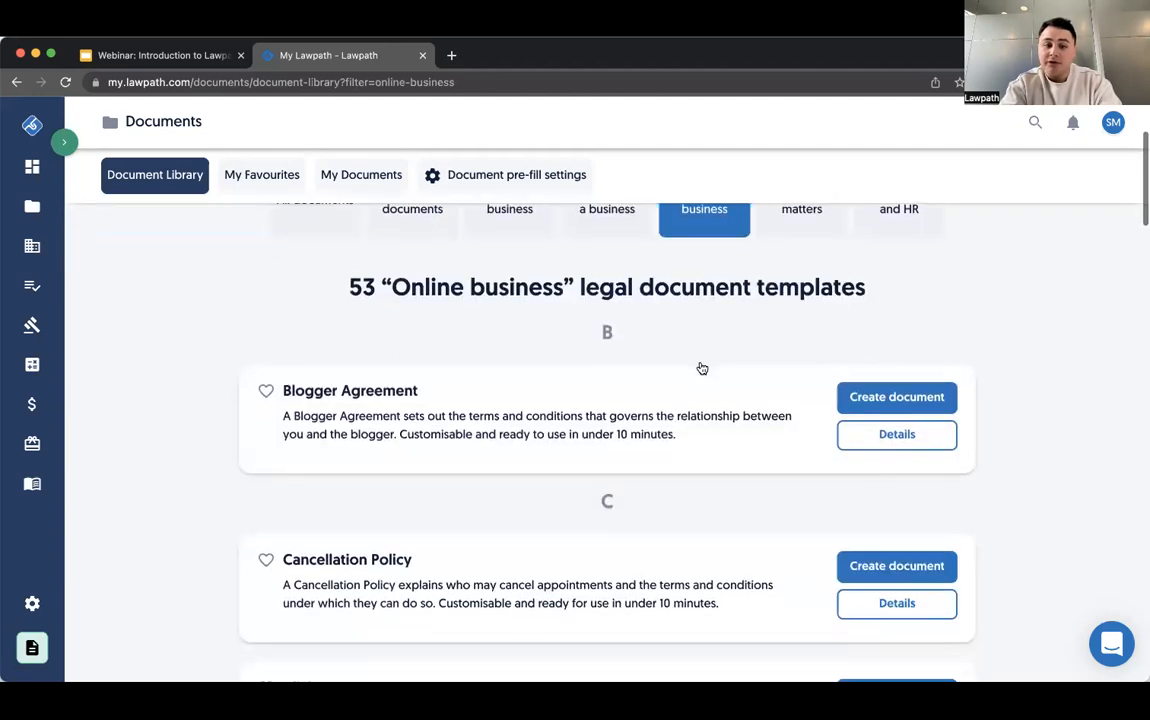
{"action": "scroll", "coordinate": [700, 367], "scroll_direction": "down", "scroll_amount": 1}
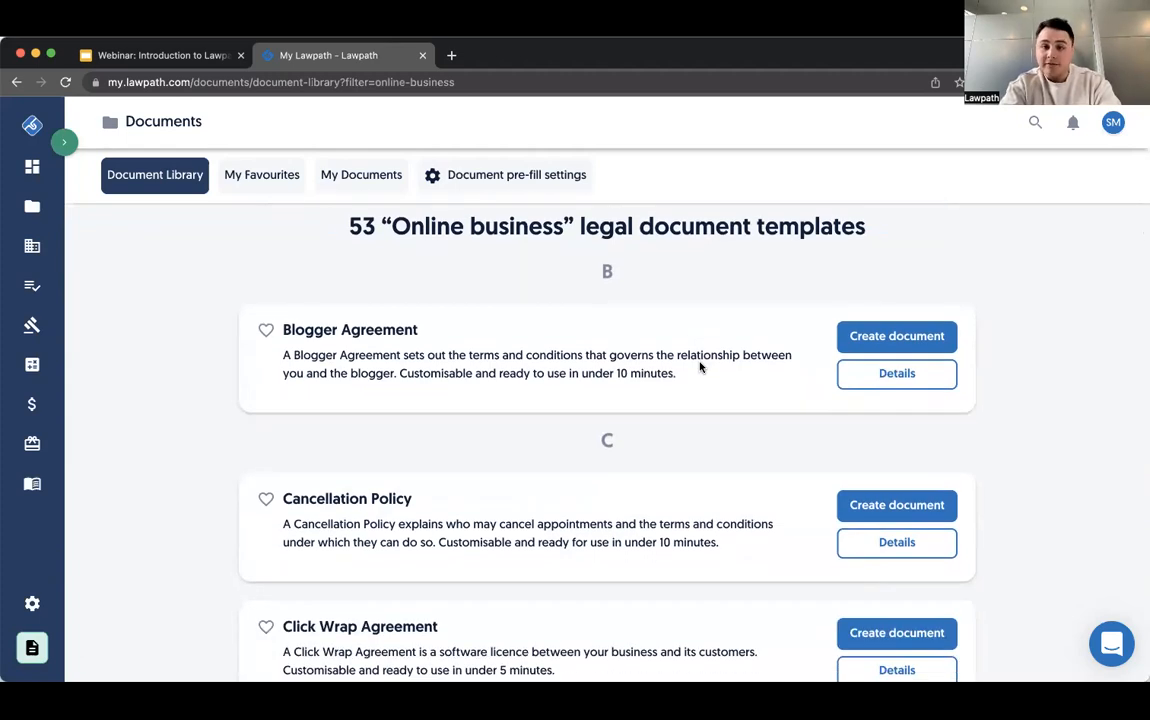
{"action": "scroll", "coordinate": [700, 367], "scroll_direction": "up", "scroll_amount": 4}
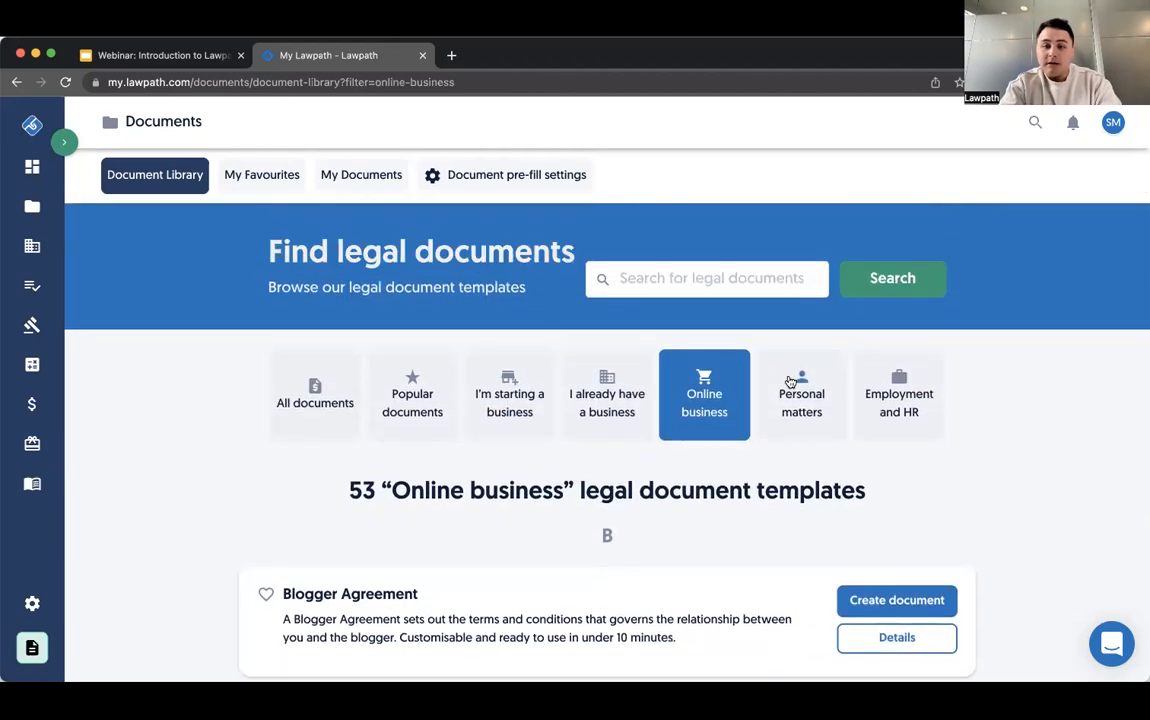
- Filter the document library to Personal matters templates and look through them
{"action": "left_click", "coordinate": [790, 381]}
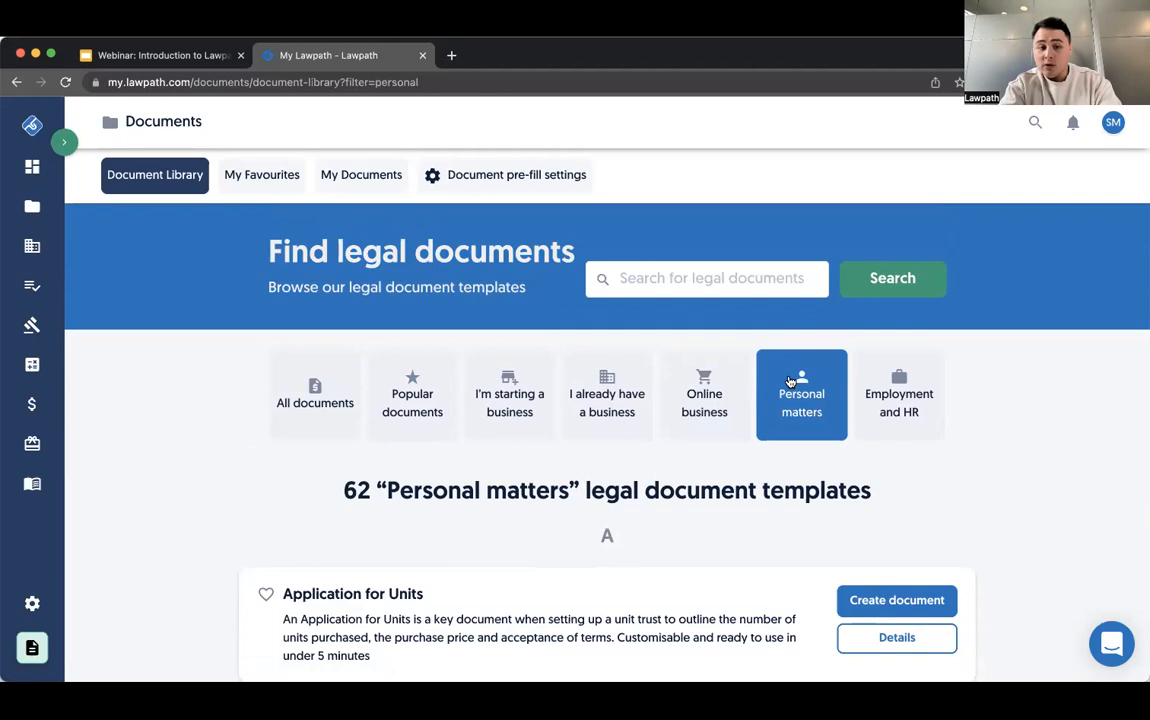
{"action": "scroll", "coordinate": [790, 381], "scroll_direction": "down", "scroll_amount": 5}
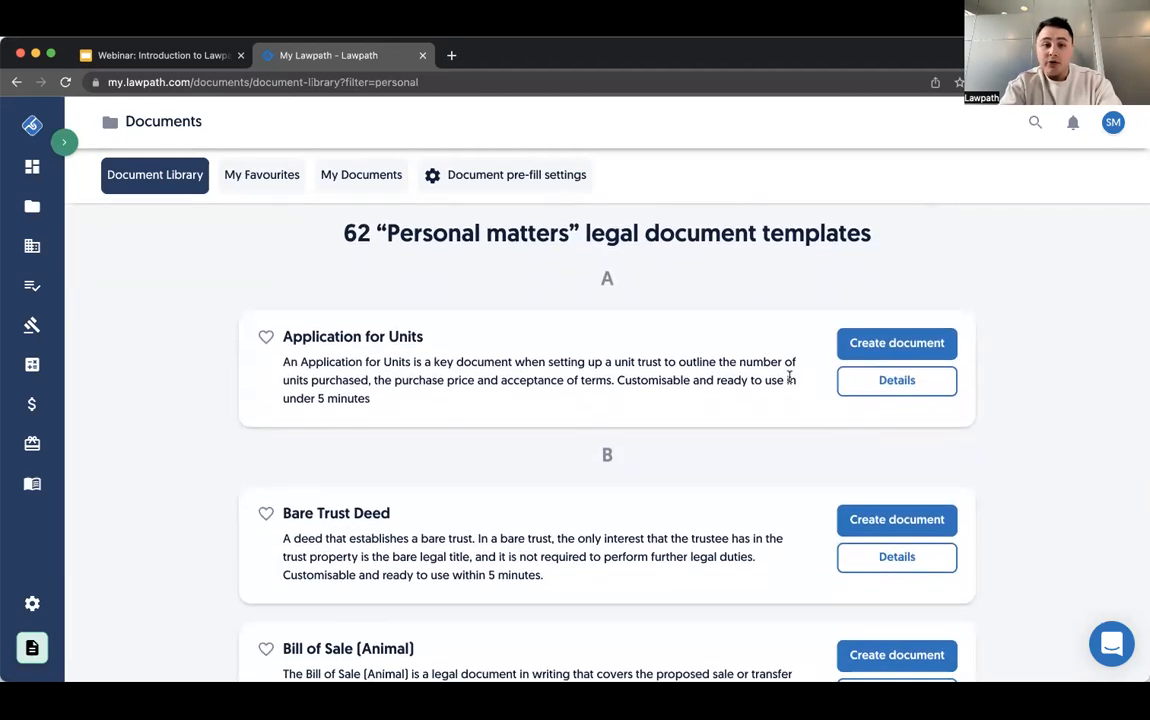
{"action": "scroll", "coordinate": [790, 378], "scroll_direction": "up", "scroll_amount": 4}
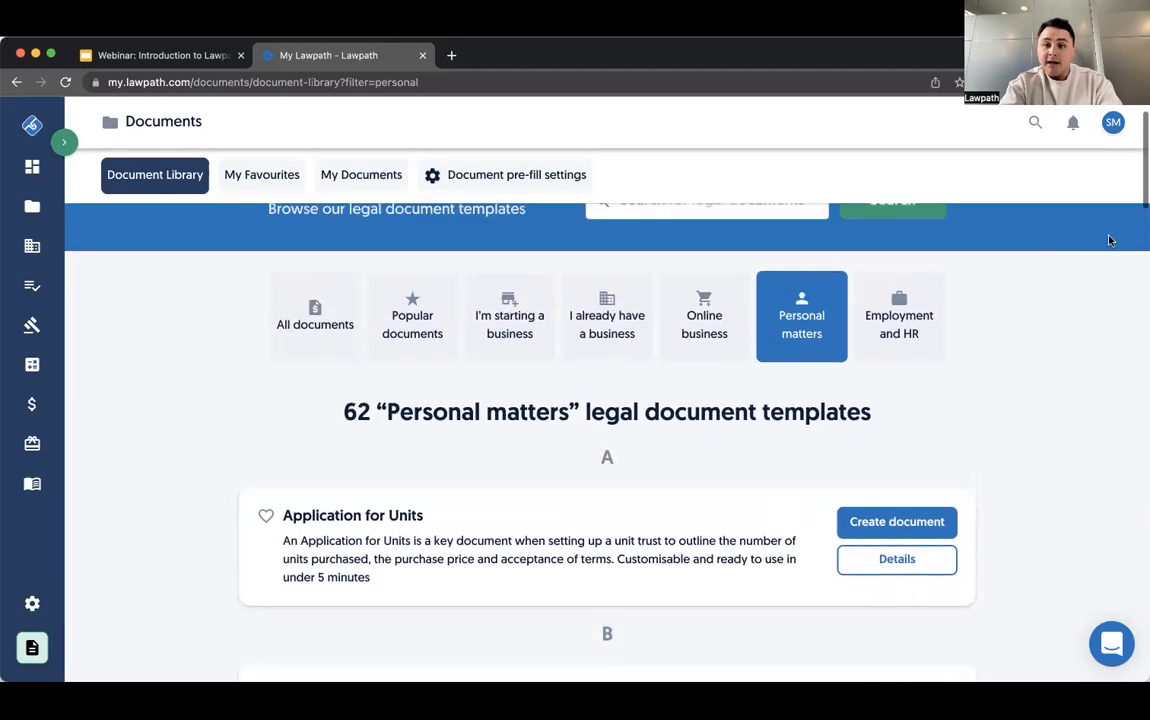
- Return to the document library, filter it to Employment and HR templates, and look through them
{"action": "left_click", "coordinate": [905, 343]}
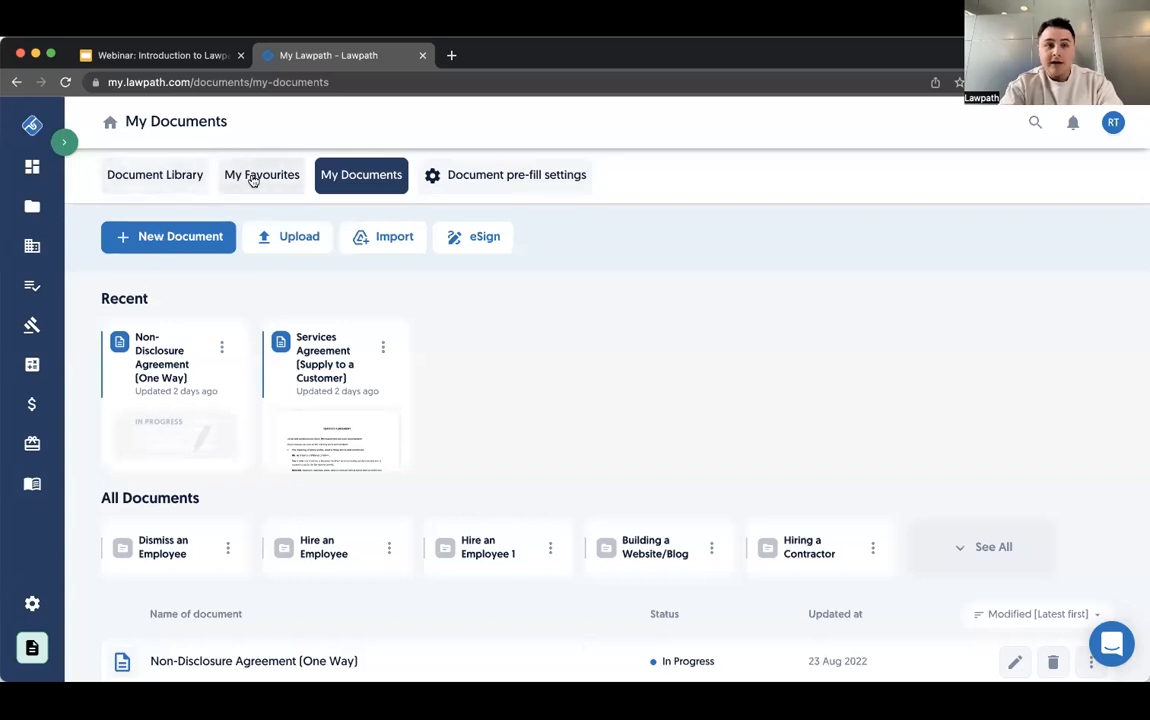
{"action": "left_click", "coordinate": [177, 186]}
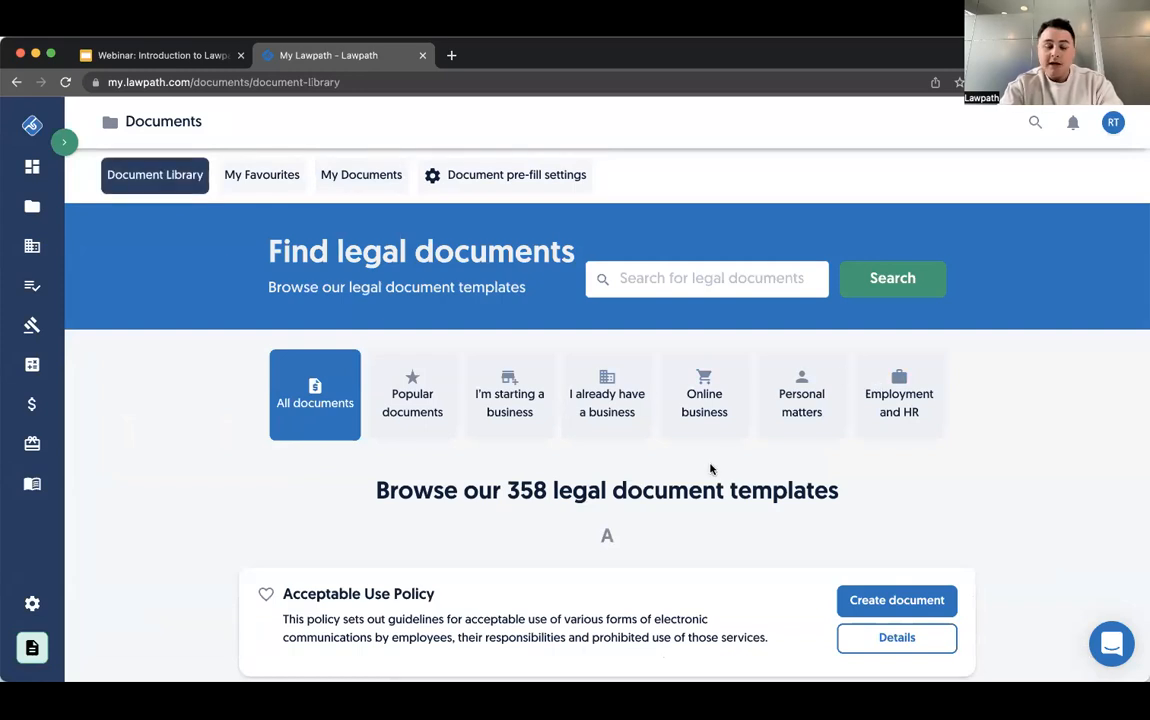
{"action": "left_click", "coordinate": [856, 428]}
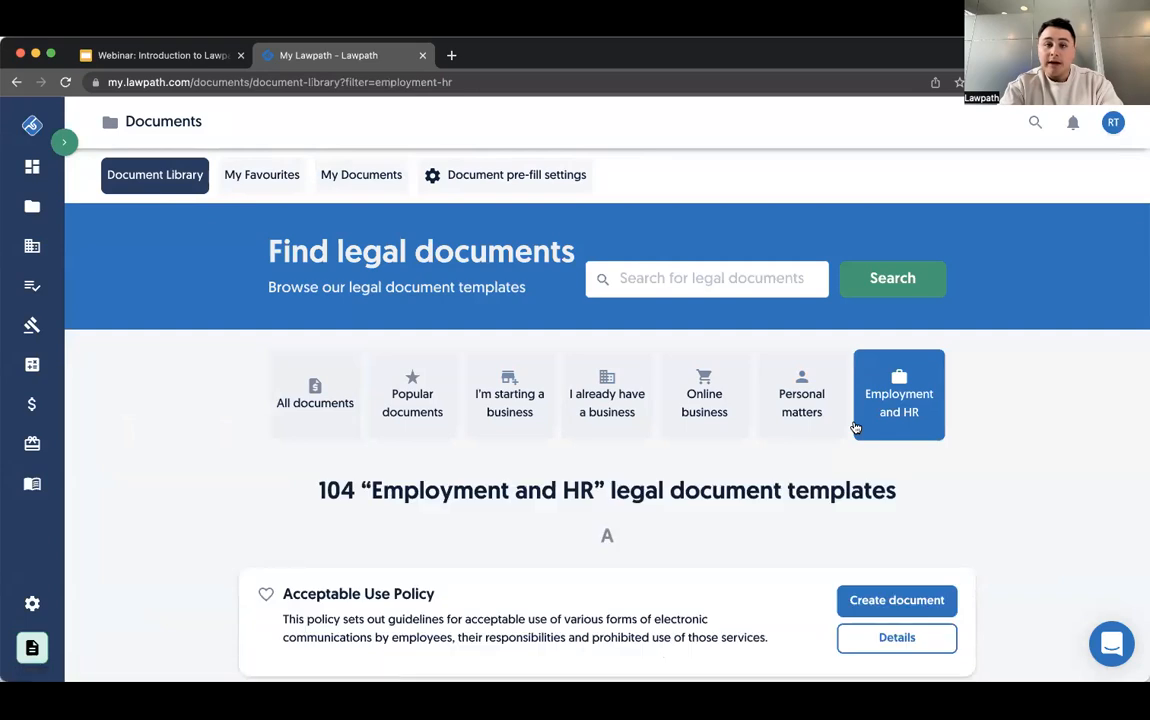
{"action": "scroll", "coordinate": [855, 428], "scroll_direction": "down", "scroll_amount": 3}
{"action": "scroll", "coordinate": [855, 424], "scroll_direction": "up", "scroll_amount": 3}
- Search the library for "Full Time Employment Agreement (Long Form)" and create a document from that template
{"action": "left_click", "coordinate": [771, 287]}
{"action": "type", "text": "full"}
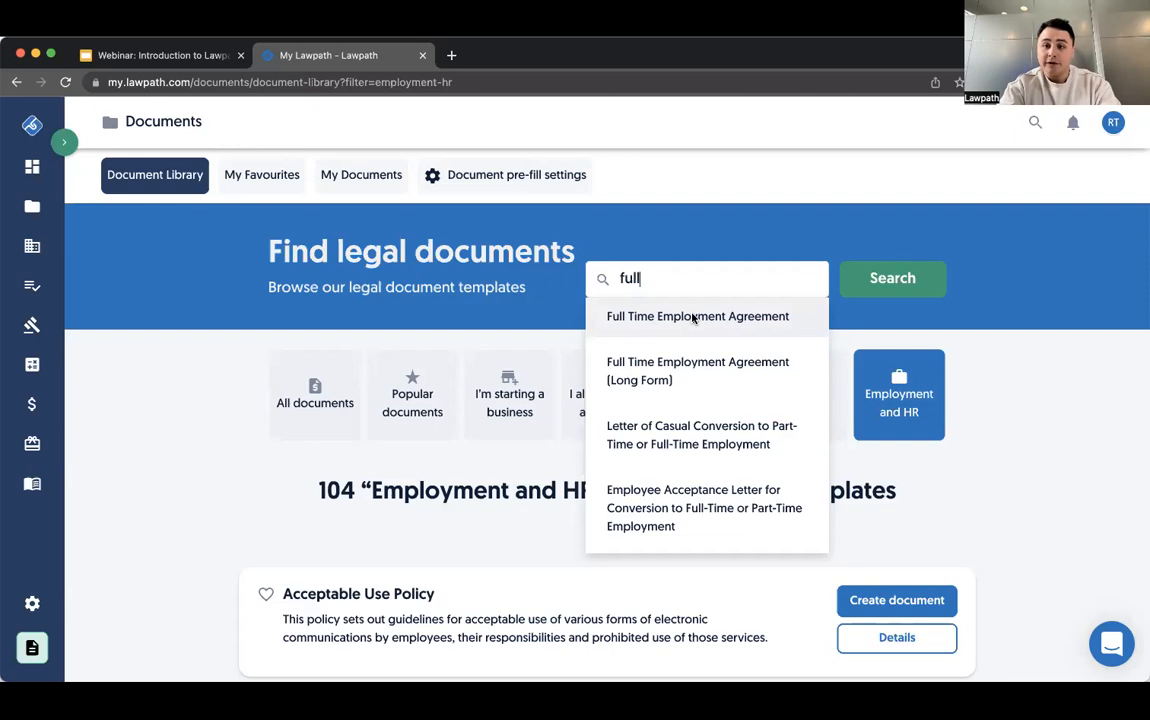
{"action": "left_click", "coordinate": [688, 372]}
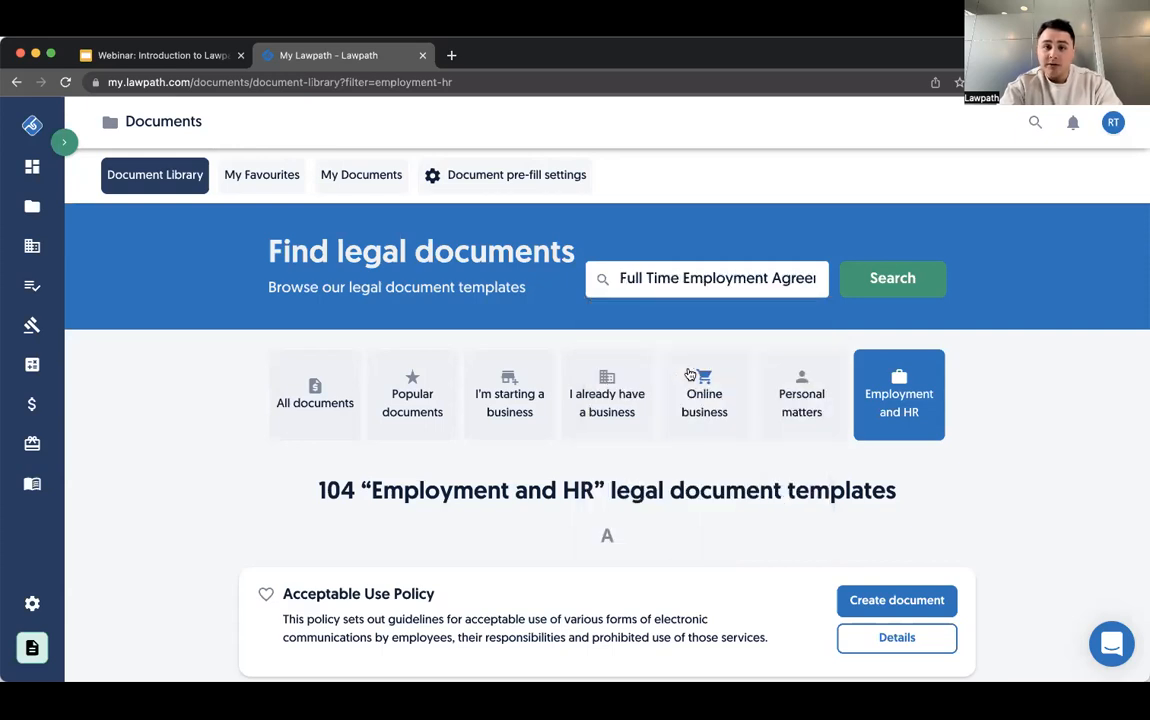
{"action": "left_click", "coordinate": [867, 293]}
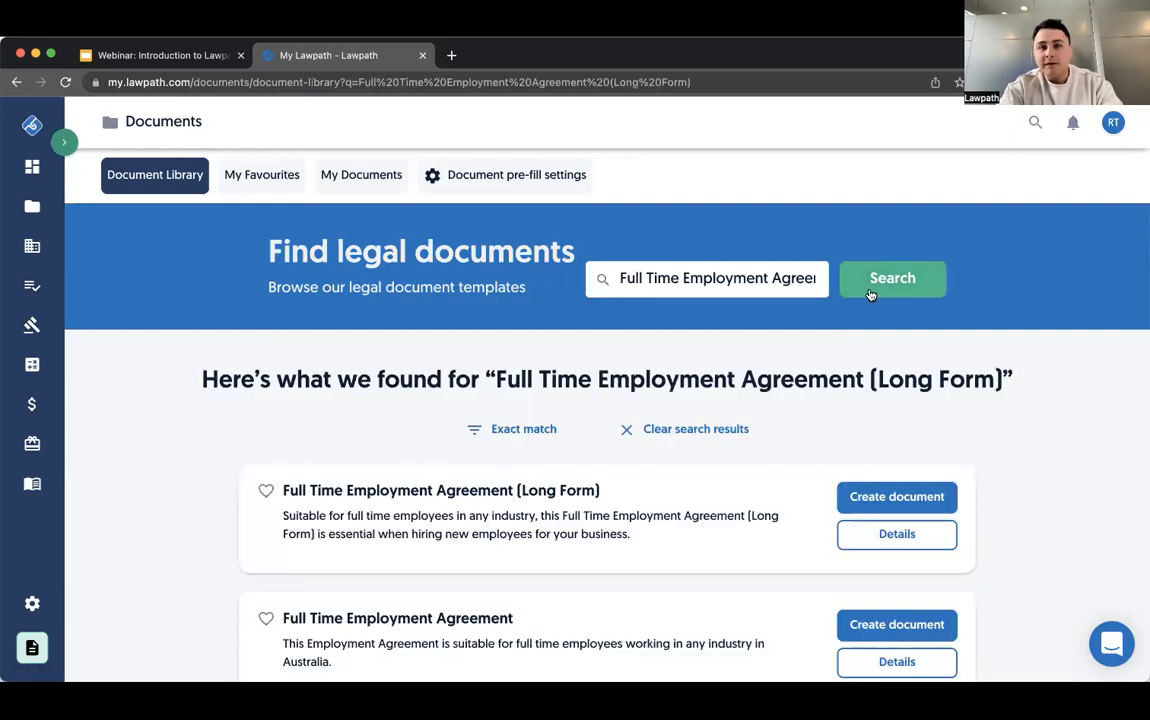
{"action": "left_click", "coordinate": [897, 497]}
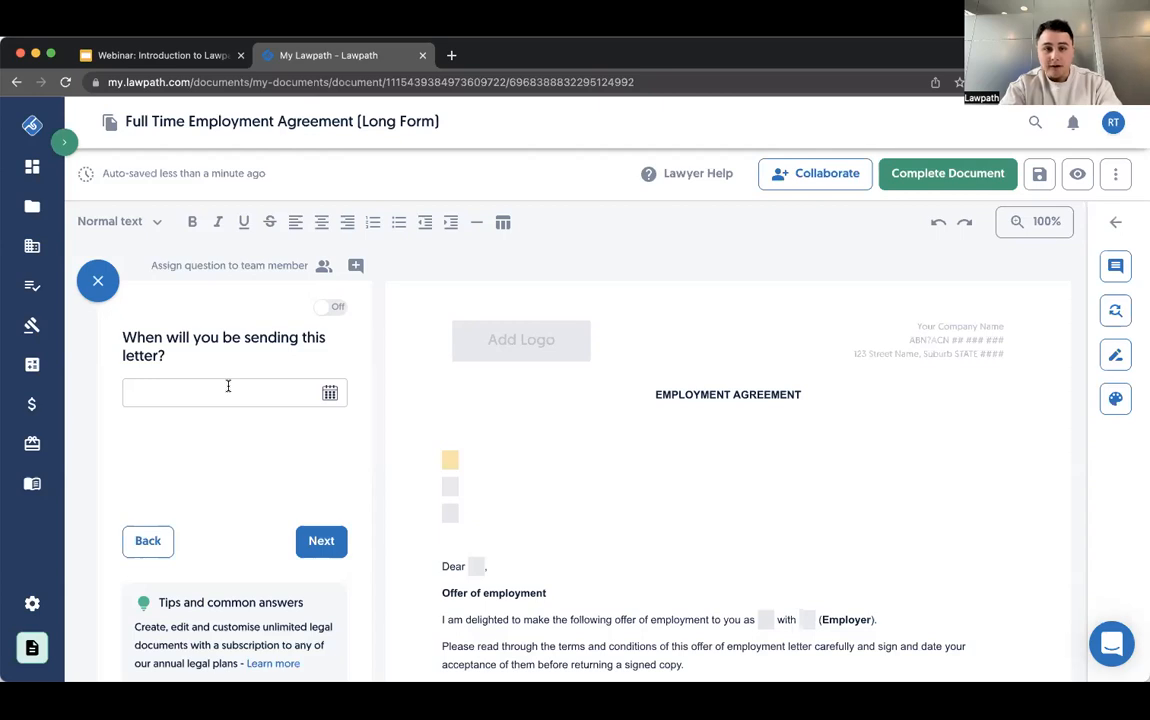
- Set the letter's sending date to 25 Aug 2022 and continue to the employee name question
{"action": "left_click", "coordinate": [329, 392]}
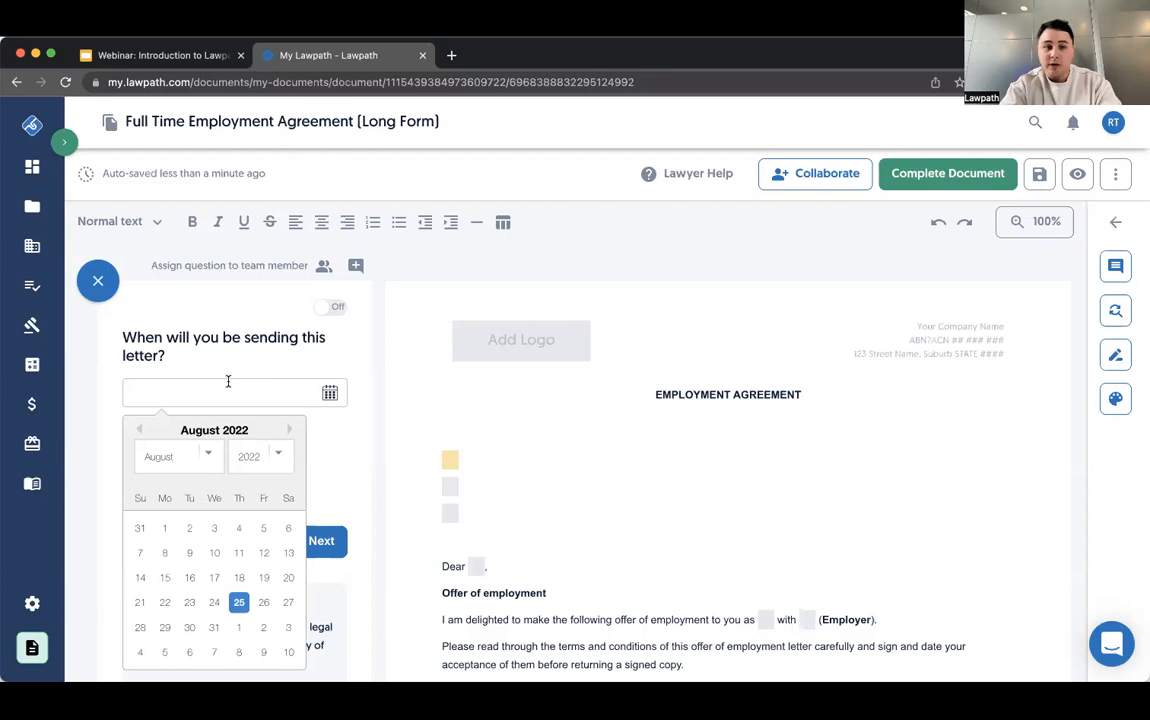
{"action": "left_click", "coordinate": [240, 603]}
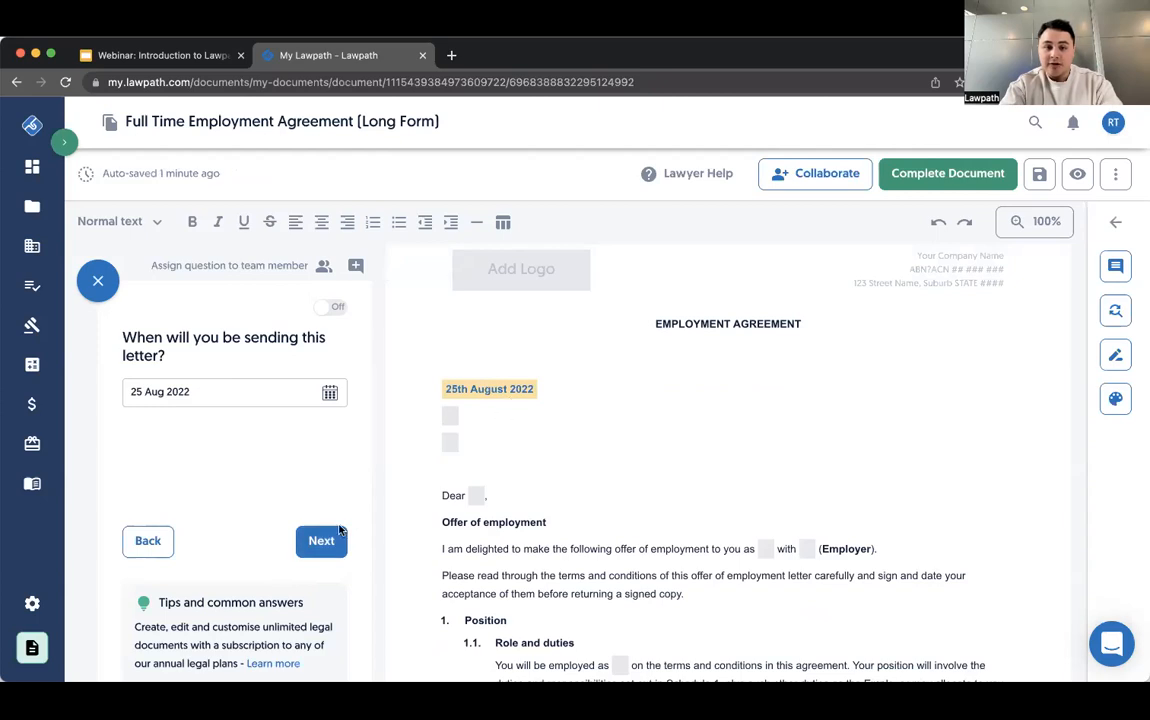
{"action": "scroll", "coordinate": [254, 494], "scroll_direction": "down", "scroll_amount": 1}
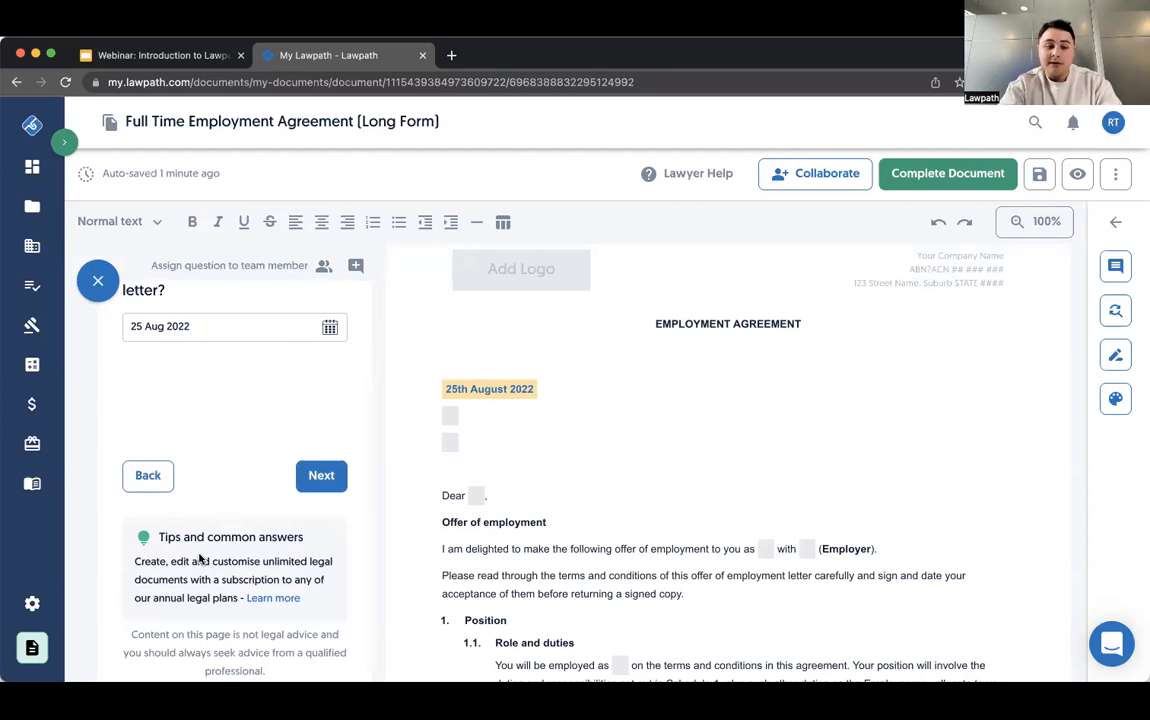
{"action": "left_click", "coordinate": [323, 487]}
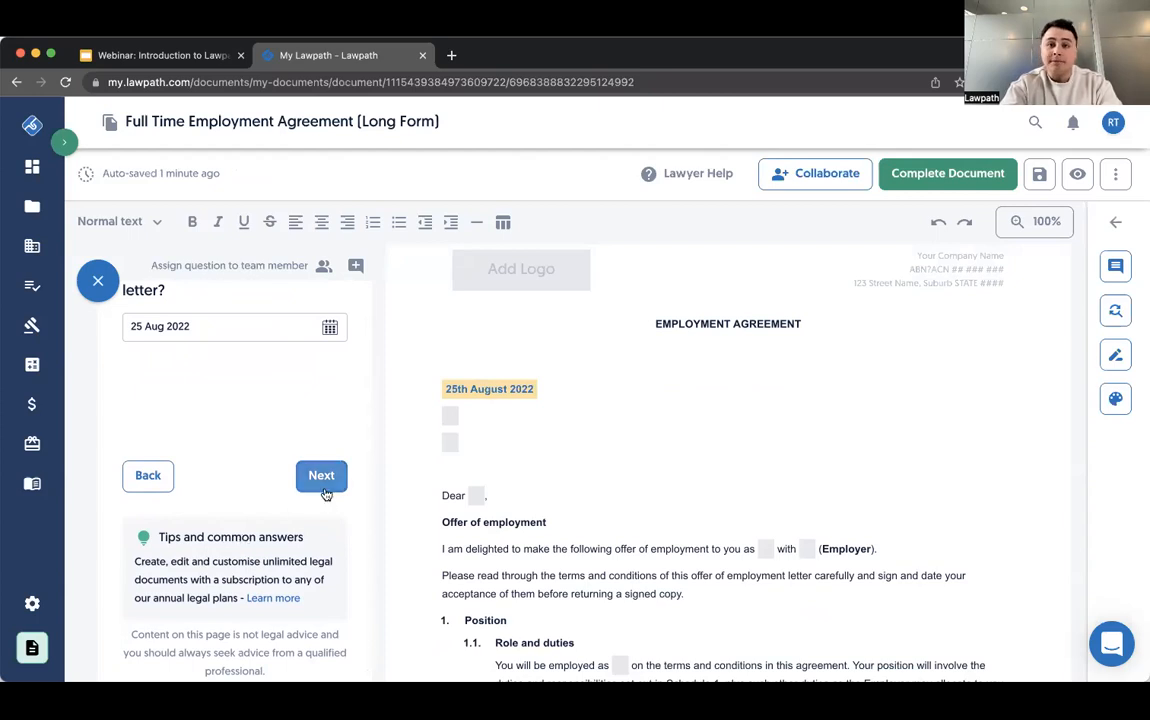
{"action": "left_click", "coordinate": [325, 490]}
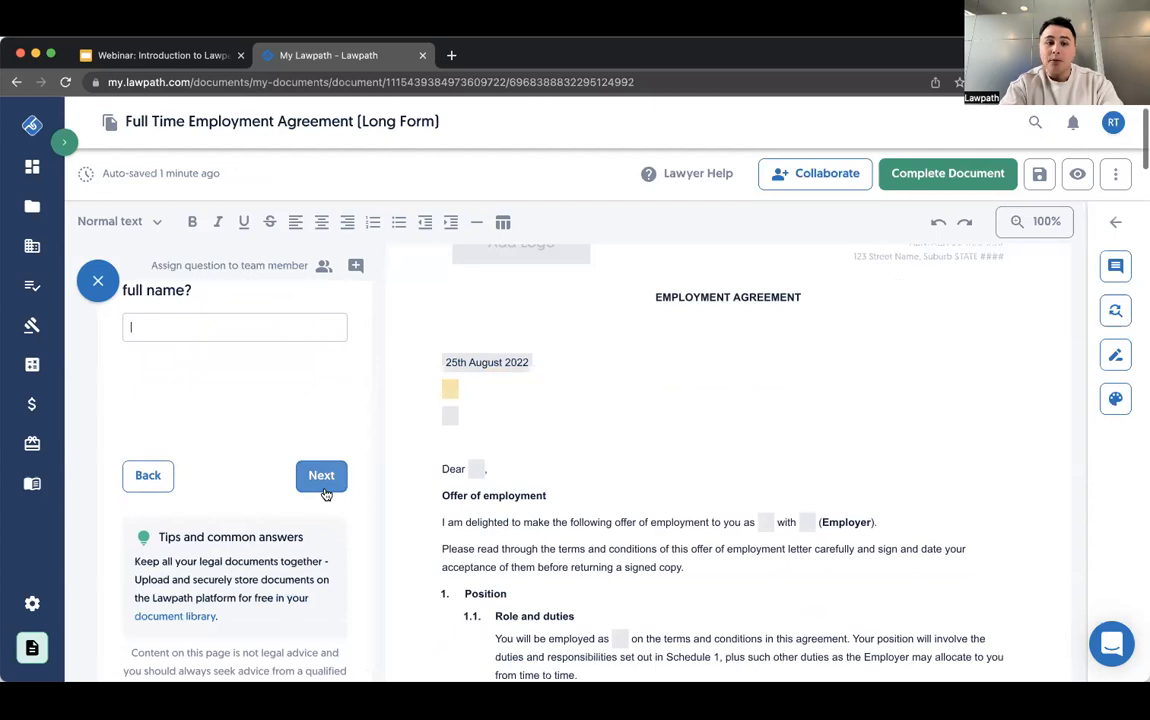
- Enter the potential employee's name and continue to the address question
{"action": "scroll", "coordinate": [232, 508], "scroll_direction": "up", "scroll_amount": 1}
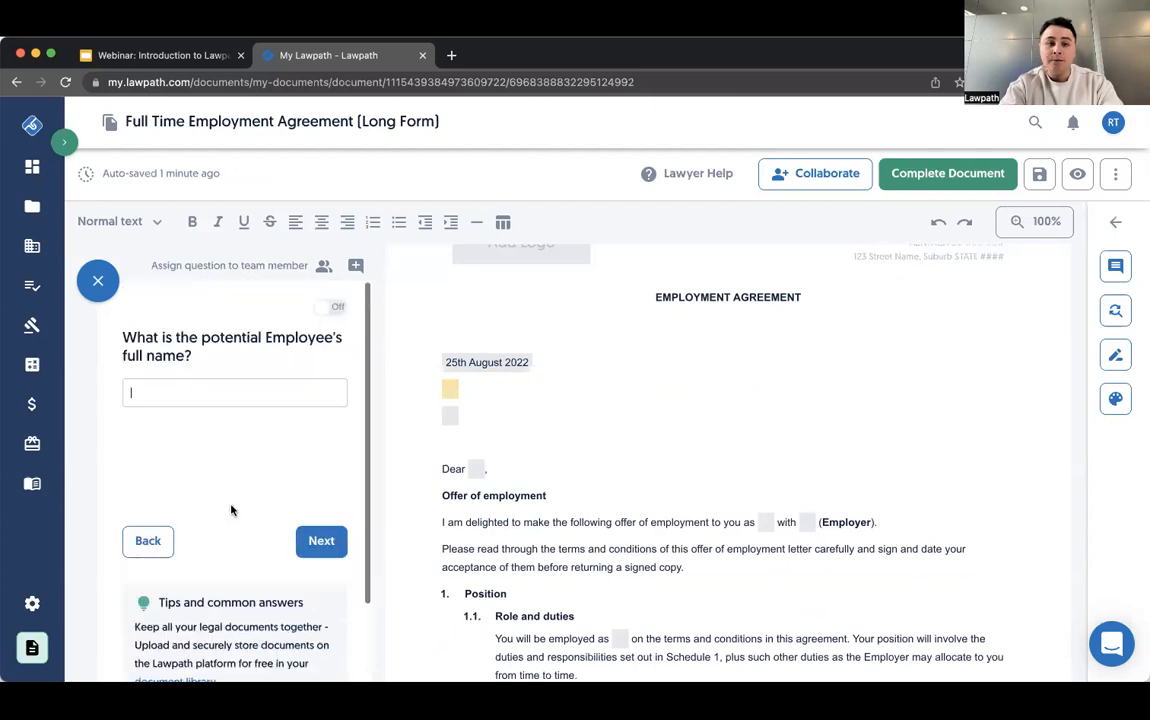
{"action": "left_click", "coordinate": [287, 390]}
{"action": "type", "text": "Ryan"}
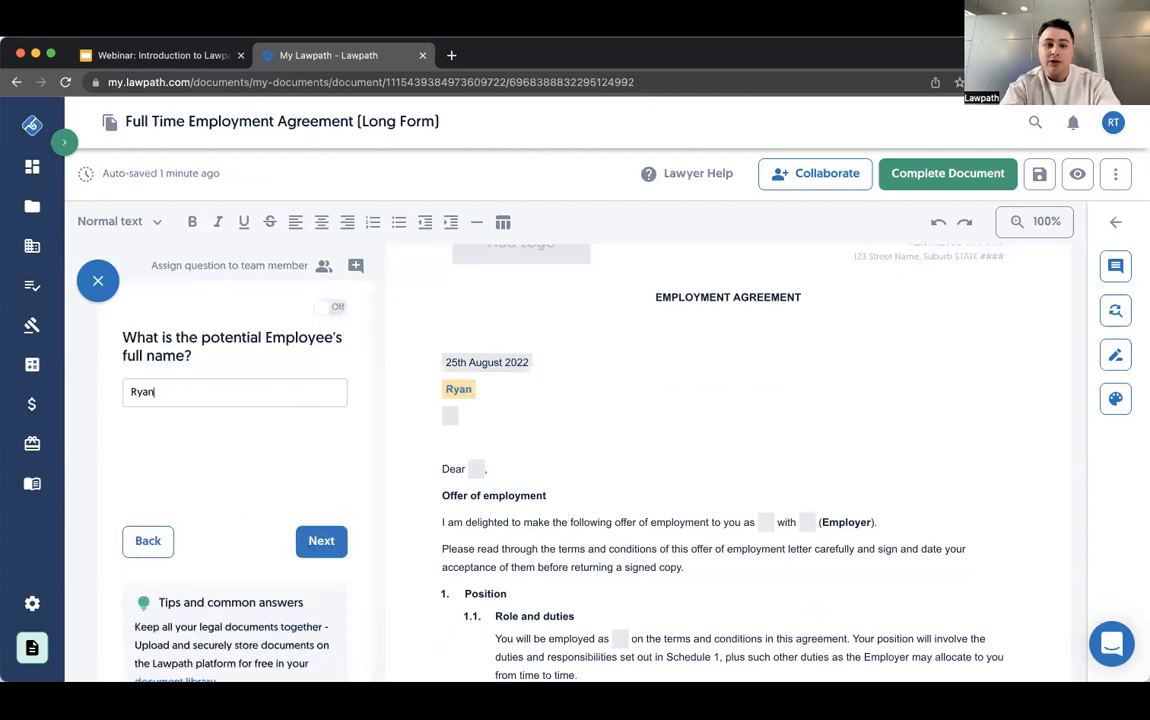
{"action": "left_click", "coordinate": [321, 532]}
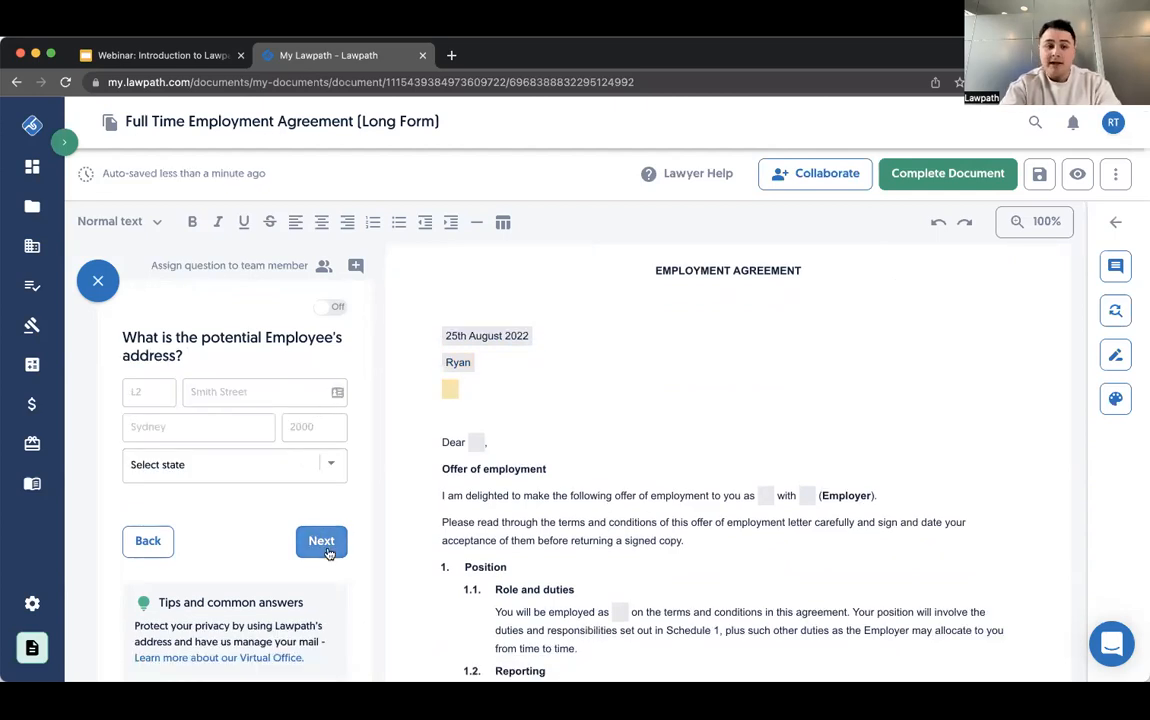
- Enter the potential employee's street, select Australian Capital Territory as the state, and submit the address answer
{"action": "left_click", "coordinate": [230, 392]}
{"action": "type", "text": "Stat"}
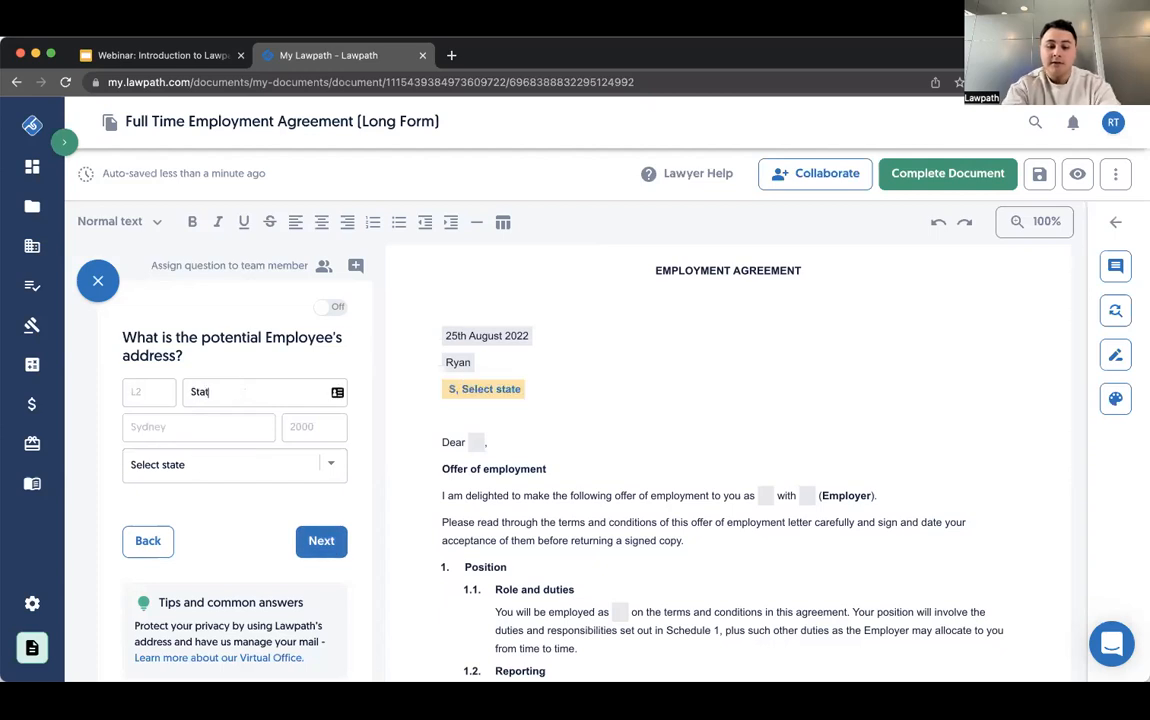
{"action": "type", "text": "ion Street"}
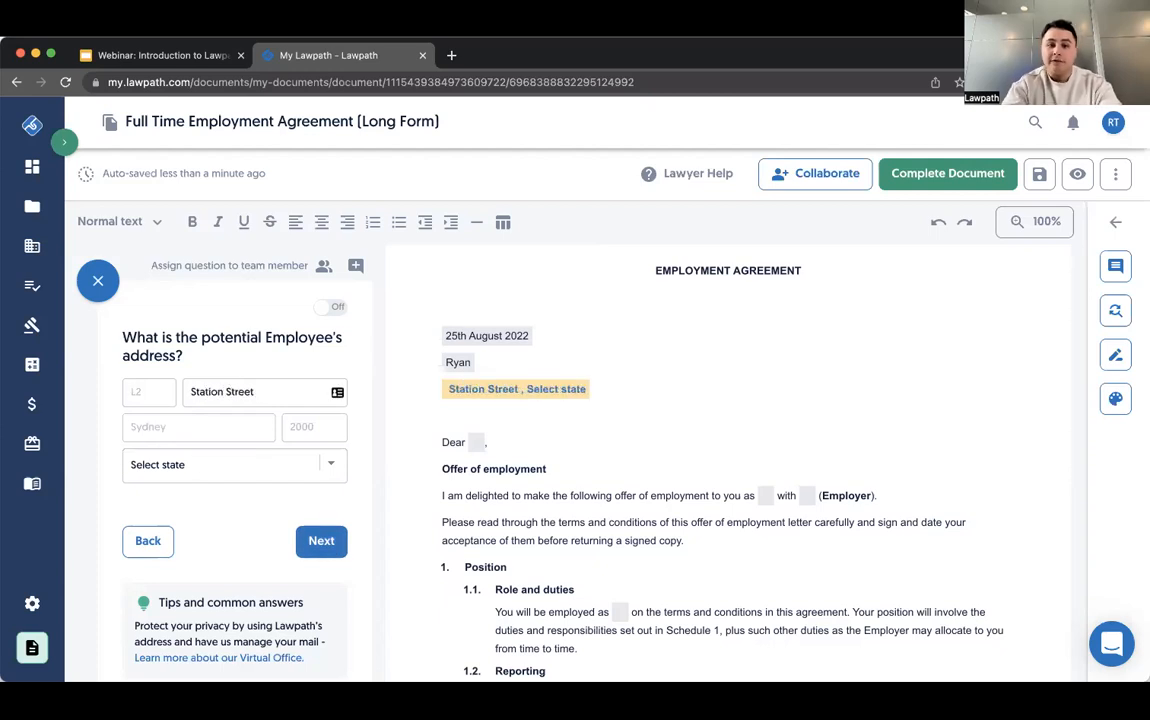
{"action": "left_click", "coordinate": [182, 464]}
{"action": "left_click", "coordinate": [185, 500]}
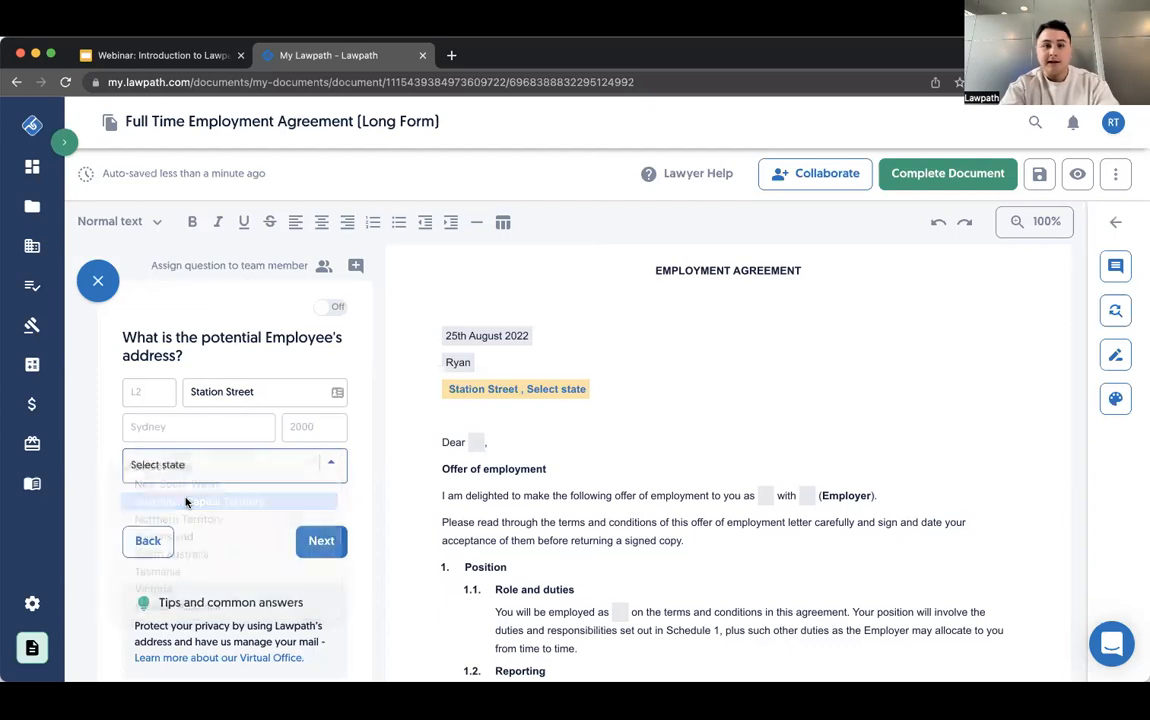
{"action": "left_click", "coordinate": [324, 541]}
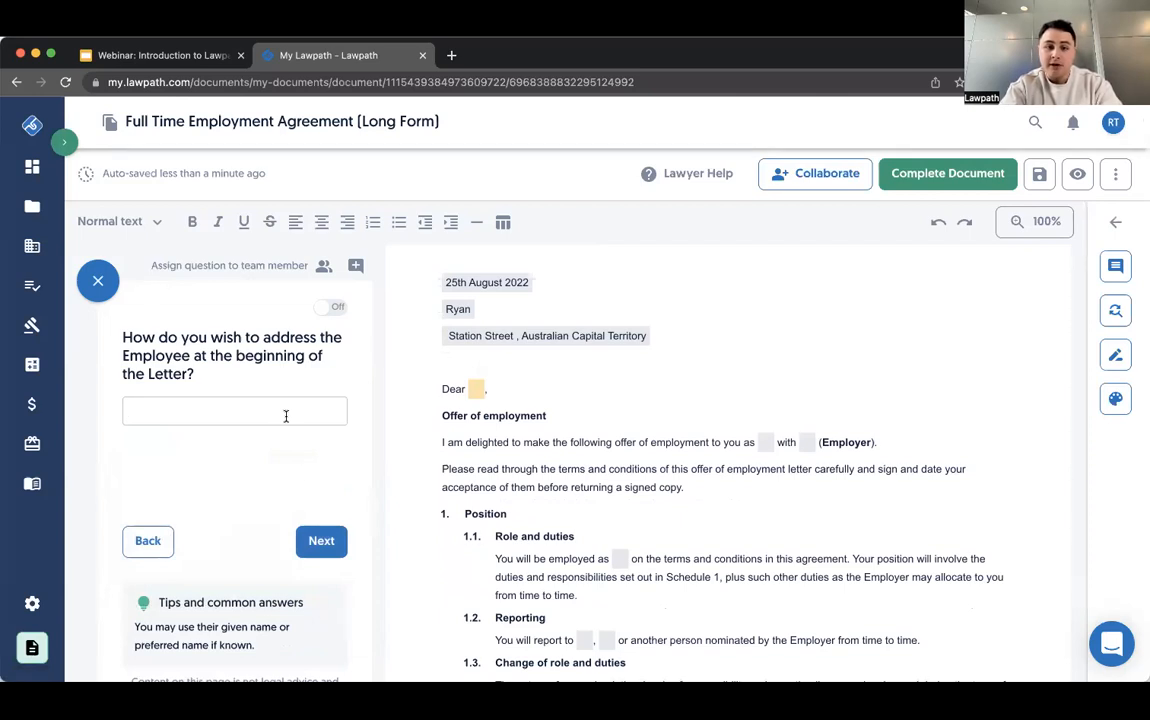
- Skip the questions from the employee's form of address through the employment commencement date, leaving them blank, to reach the probation period question
{"action": "left_click", "coordinate": [316, 541]}
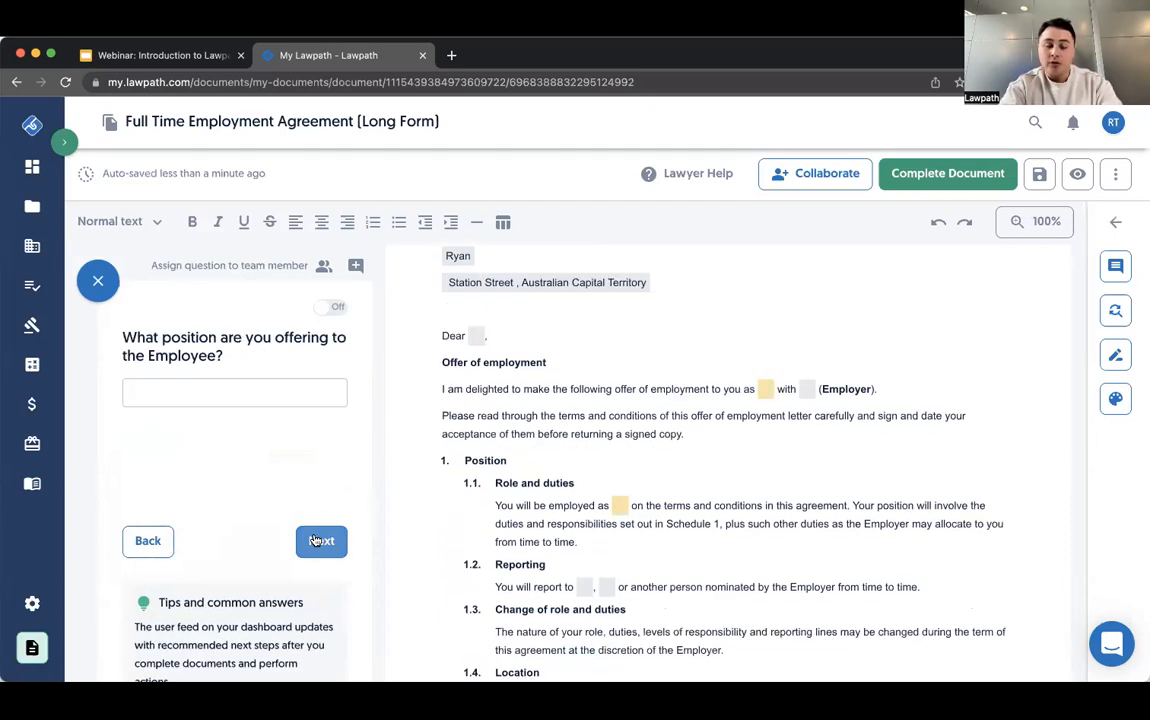
{"action": "left_click", "coordinate": [316, 541]}
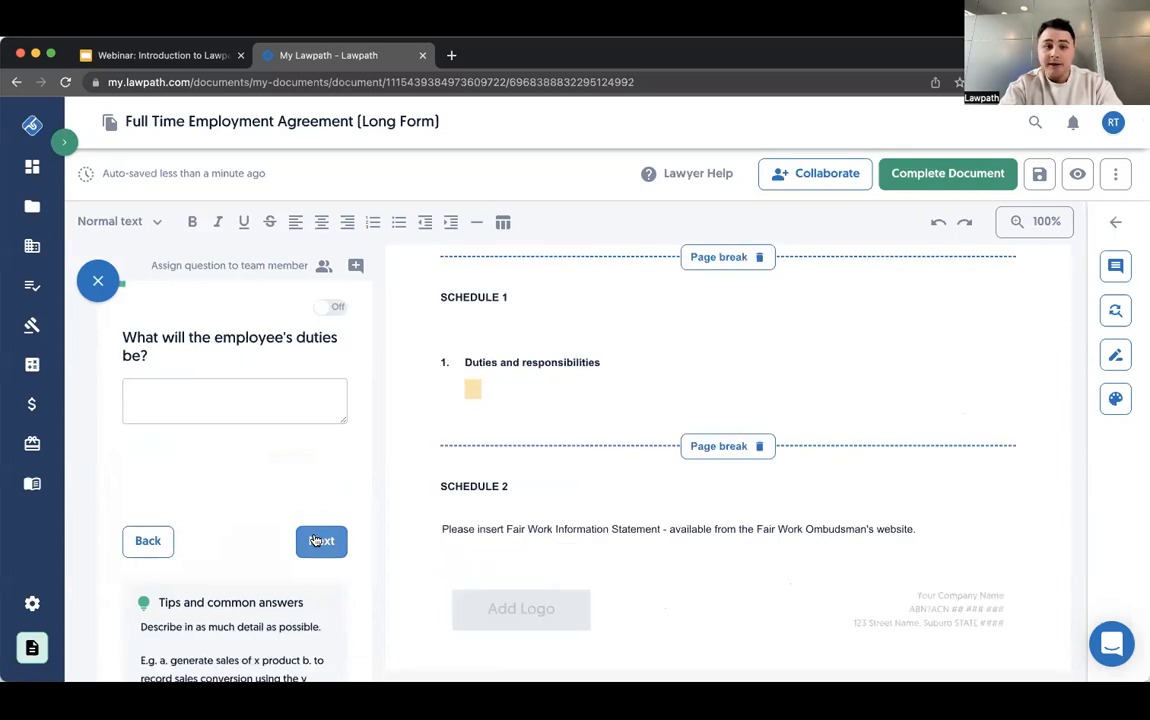
{"action": "left_click", "coordinate": [316, 541]}
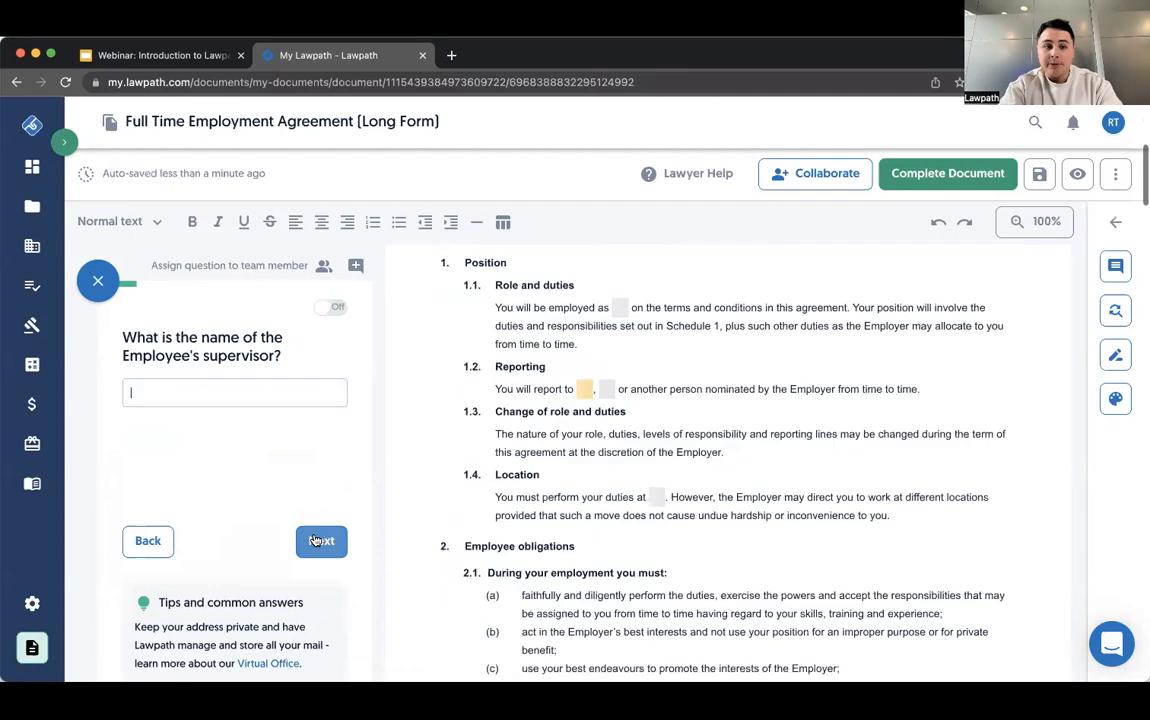
{"action": "left_click", "coordinate": [316, 541]}
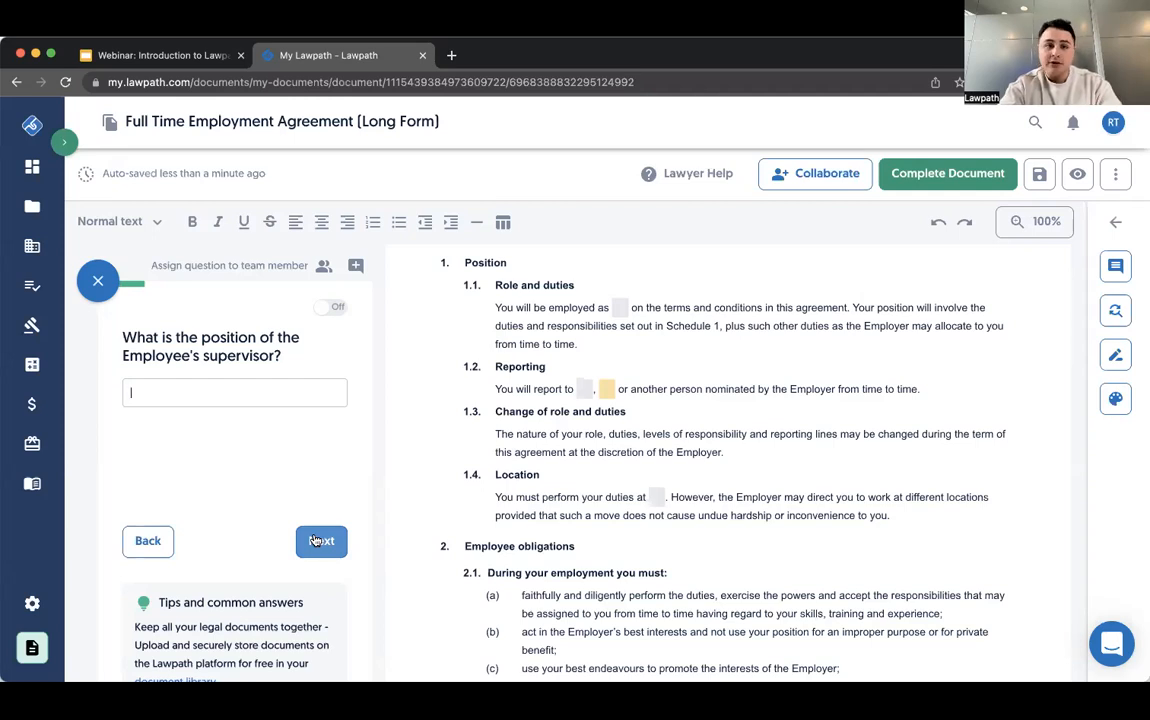
{"action": "left_click", "coordinate": [315, 541]}
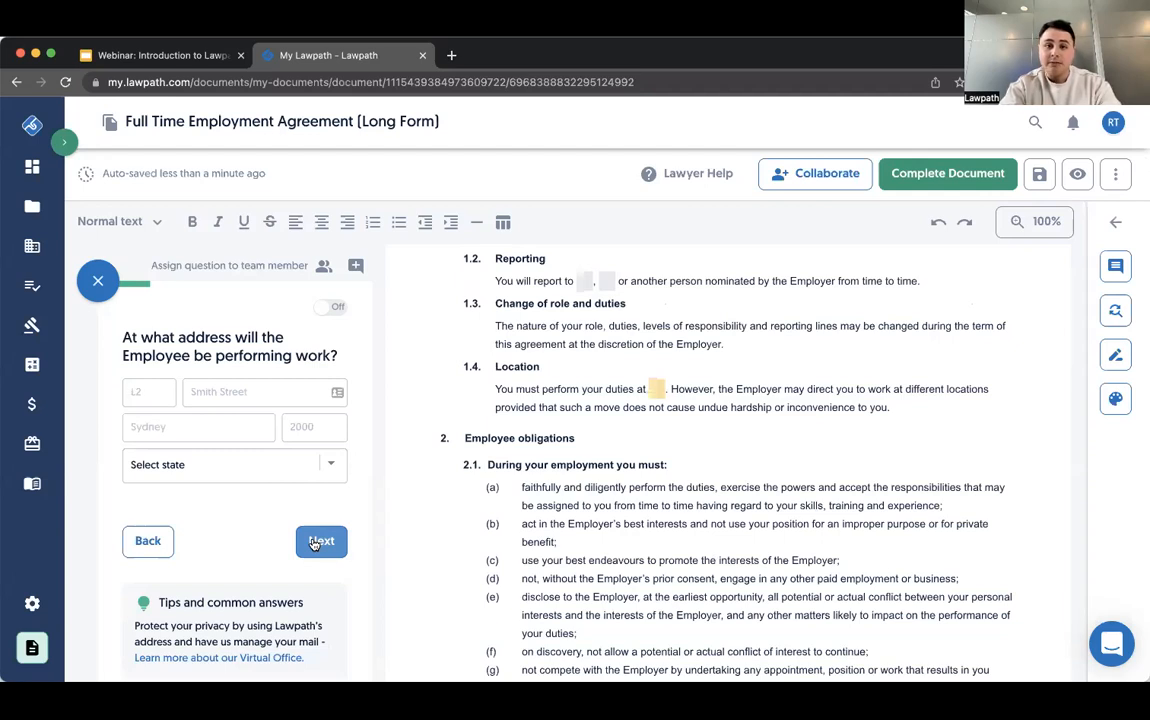
{"action": "left_click", "coordinate": [315, 541]}
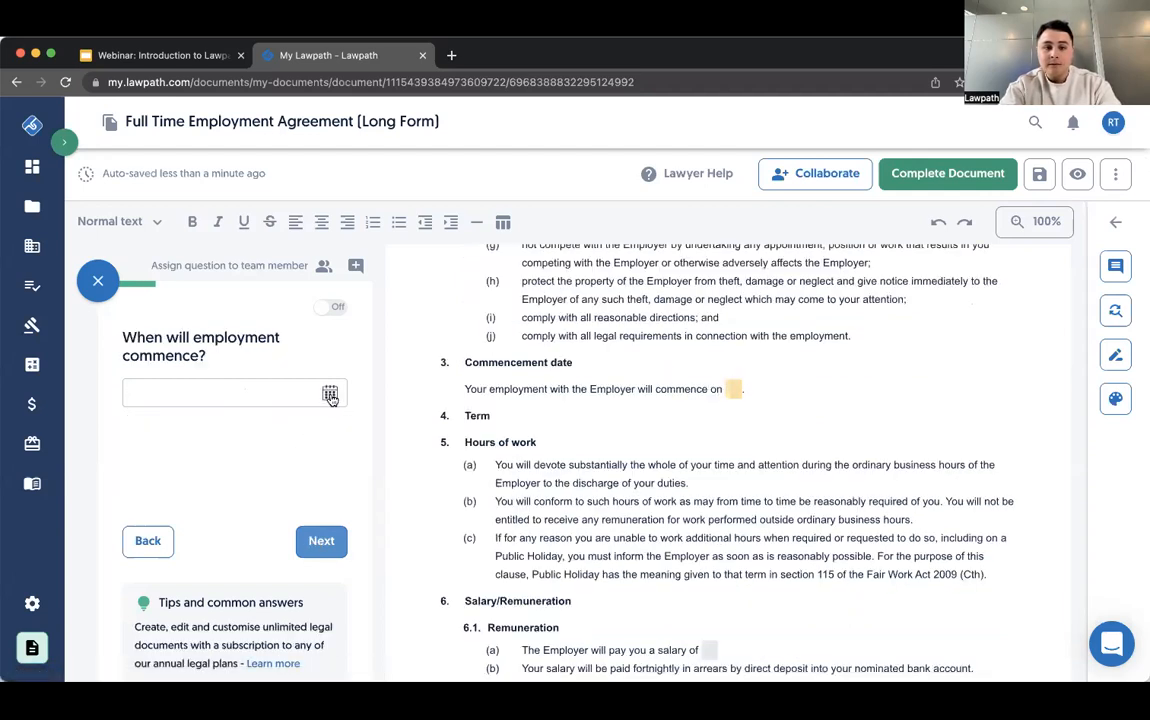
{"action": "left_click", "coordinate": [315, 541]}
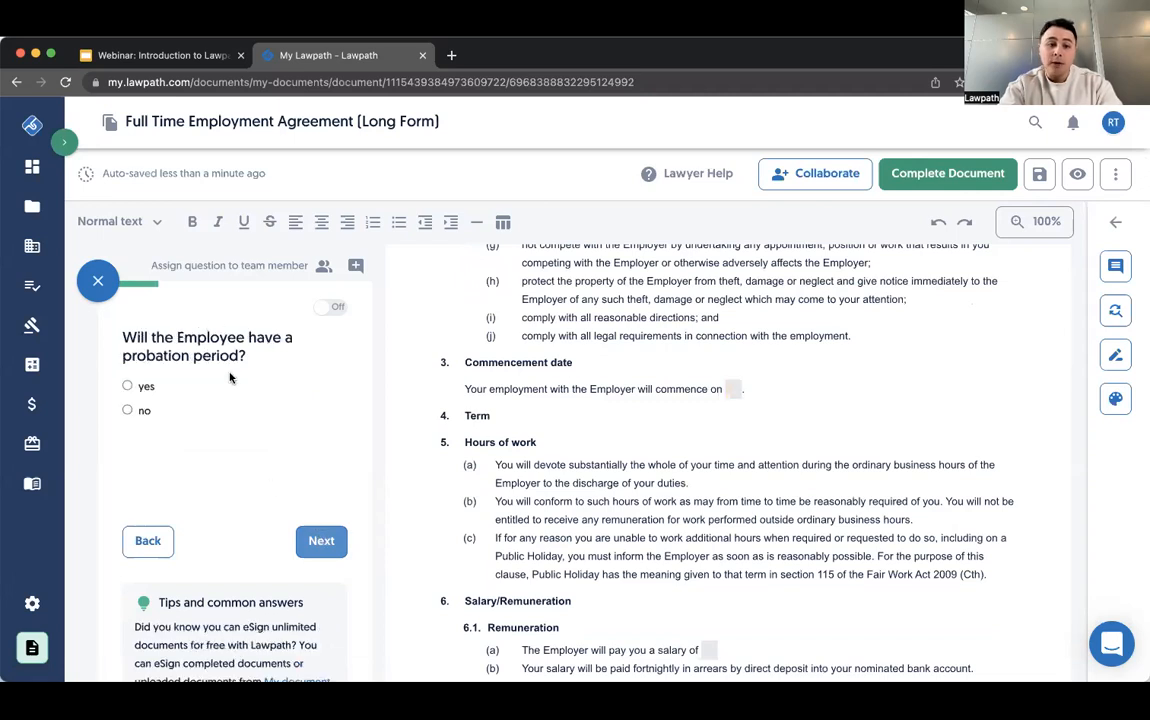
- Answer yes to the employee having a probation period, and leave the length of that period blank
{"action": "left_click", "coordinate": [130, 386]}
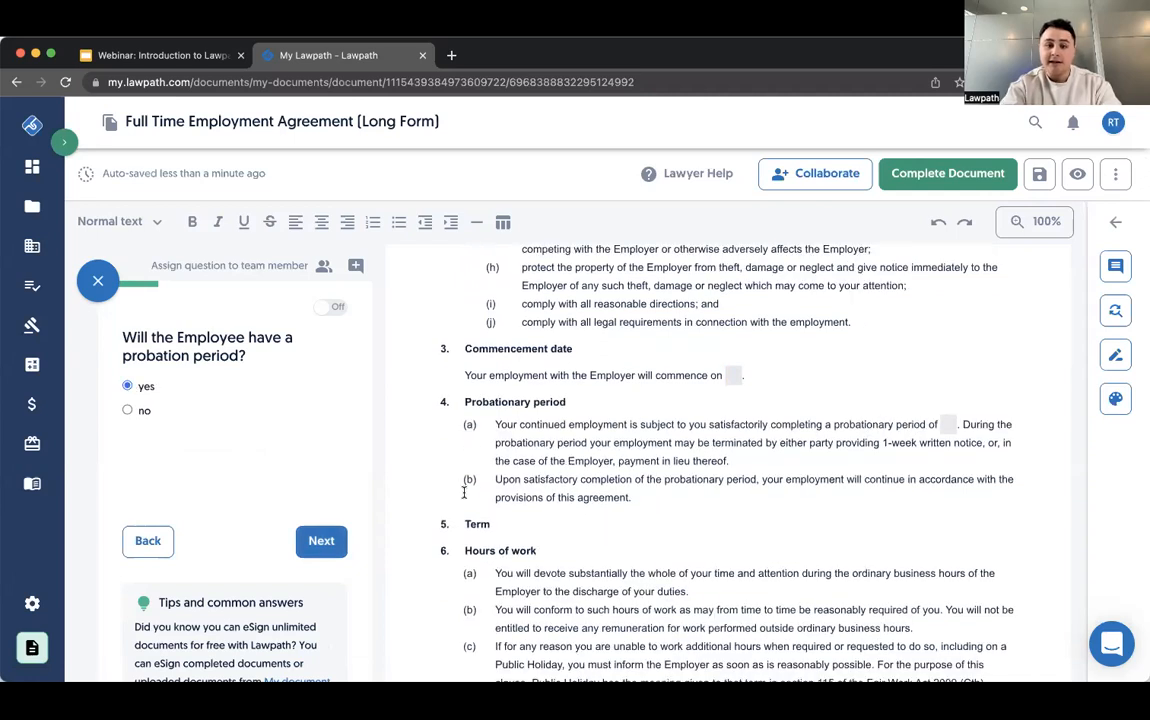
{"action": "left_click", "coordinate": [128, 411]}
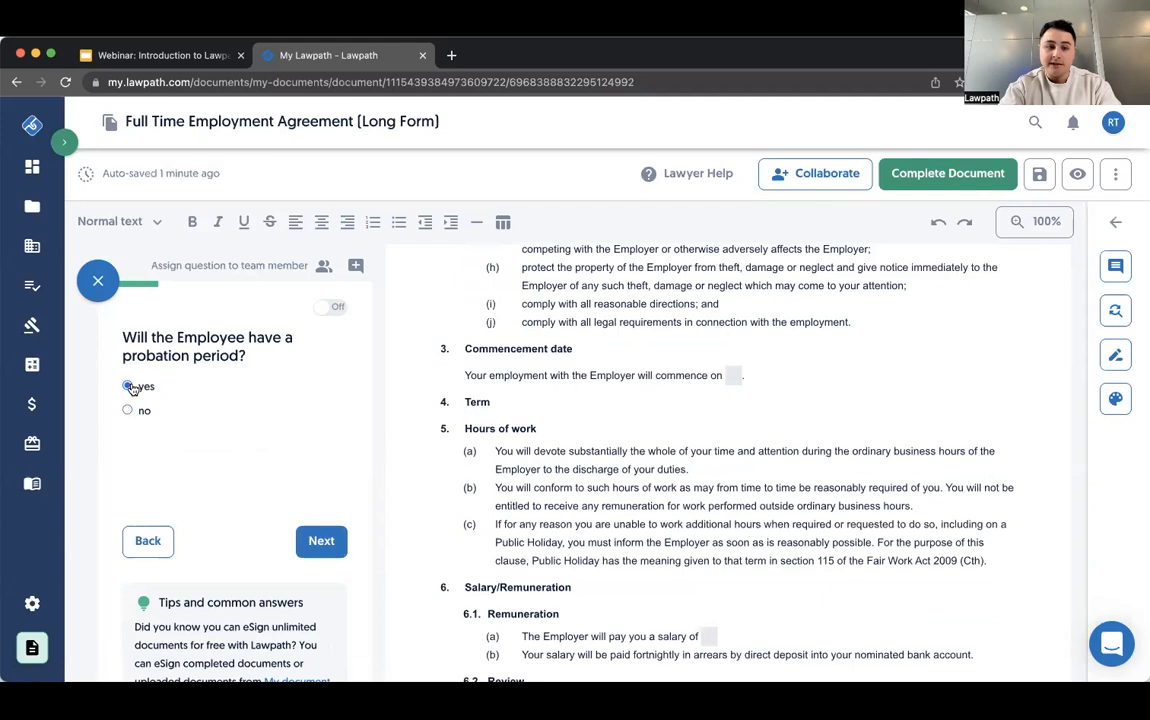
{"action": "left_click", "coordinate": [131, 388]}
{"action": "left_click", "coordinate": [320, 540]}
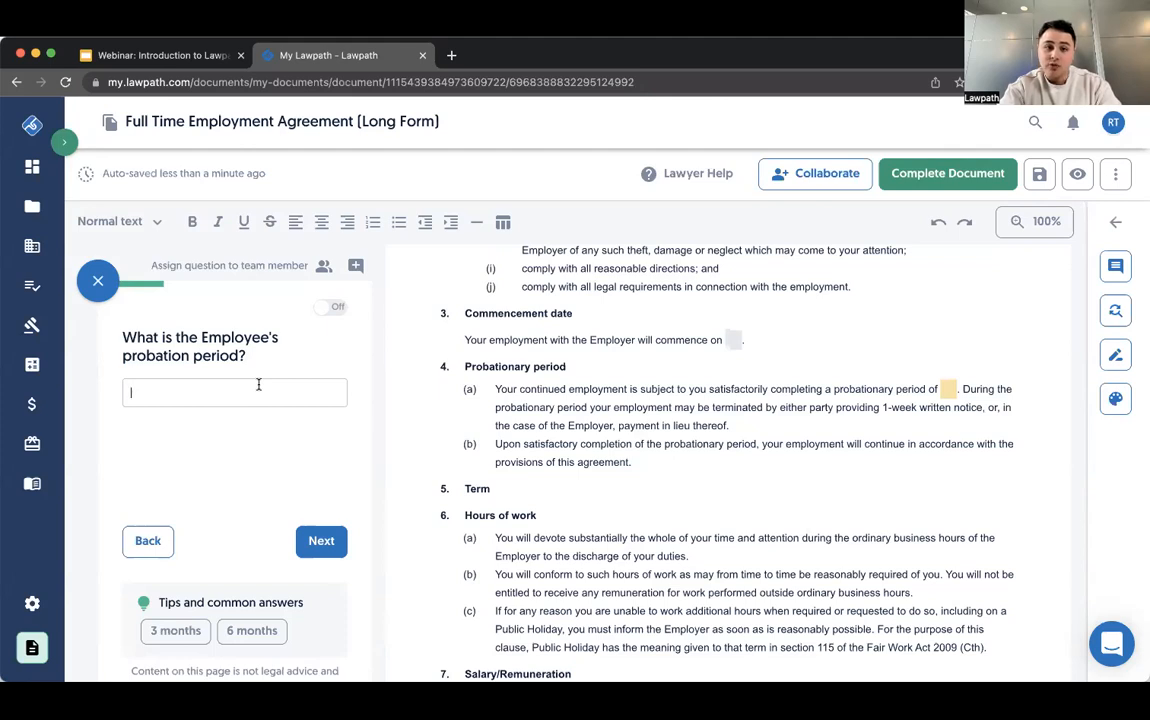
{"action": "left_click", "coordinate": [322, 550]}
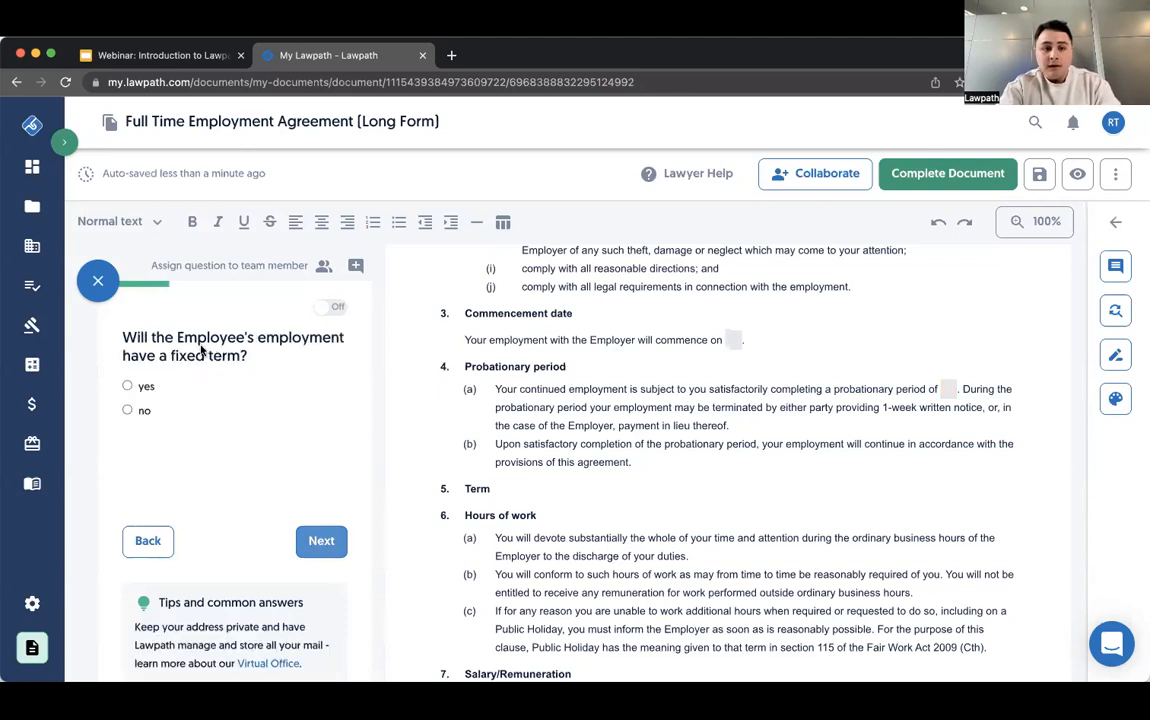
- Answer yes to a fixed employment term and to a payment on non-renewal, leaving the expiry date and amount blank
{"action": "left_click", "coordinate": [142, 388]}
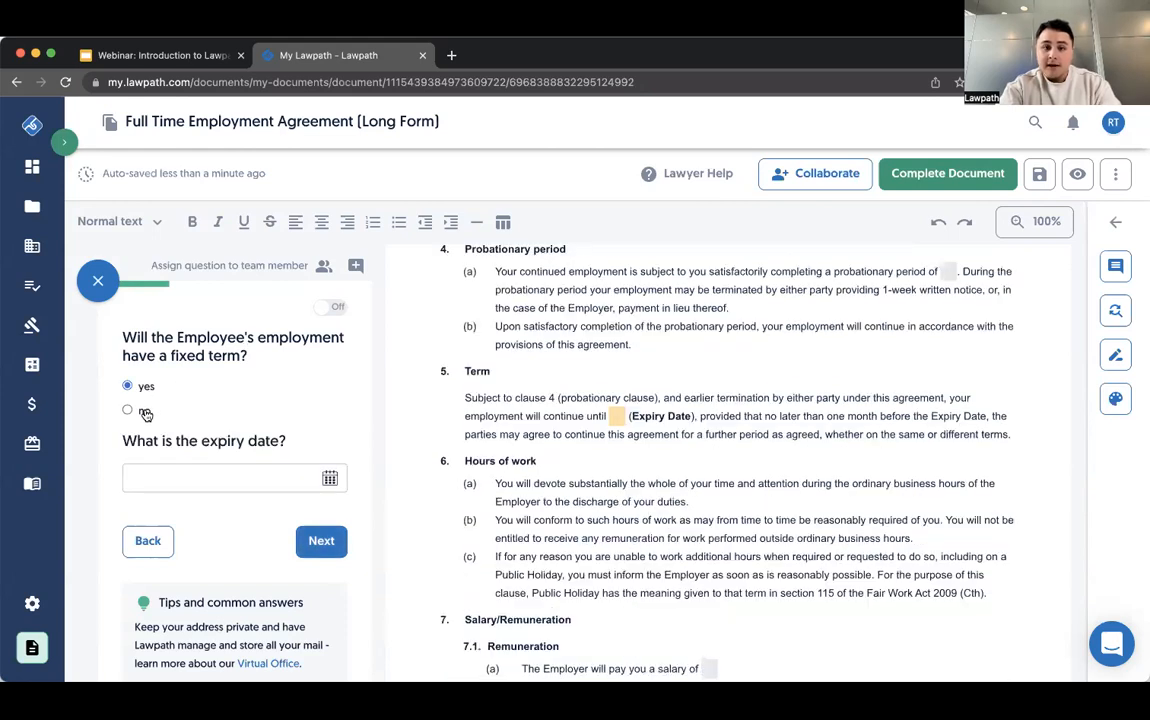
{"action": "left_click", "coordinate": [146, 413]}
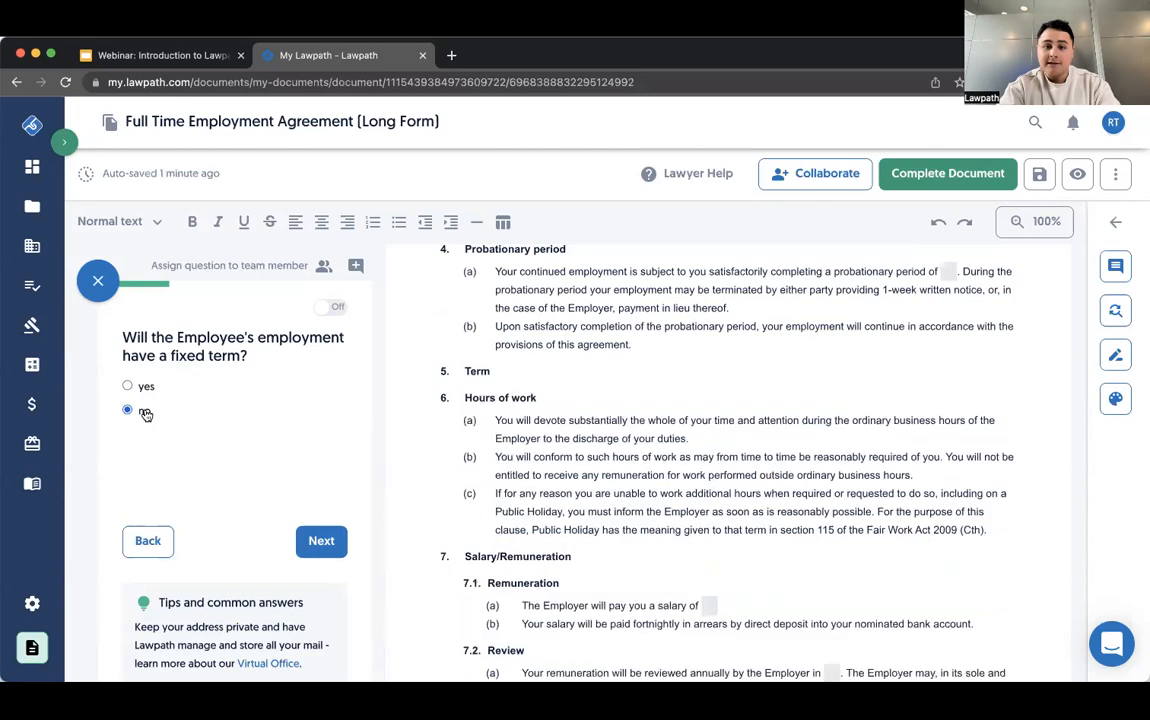
{"action": "left_click", "coordinate": [140, 386]}
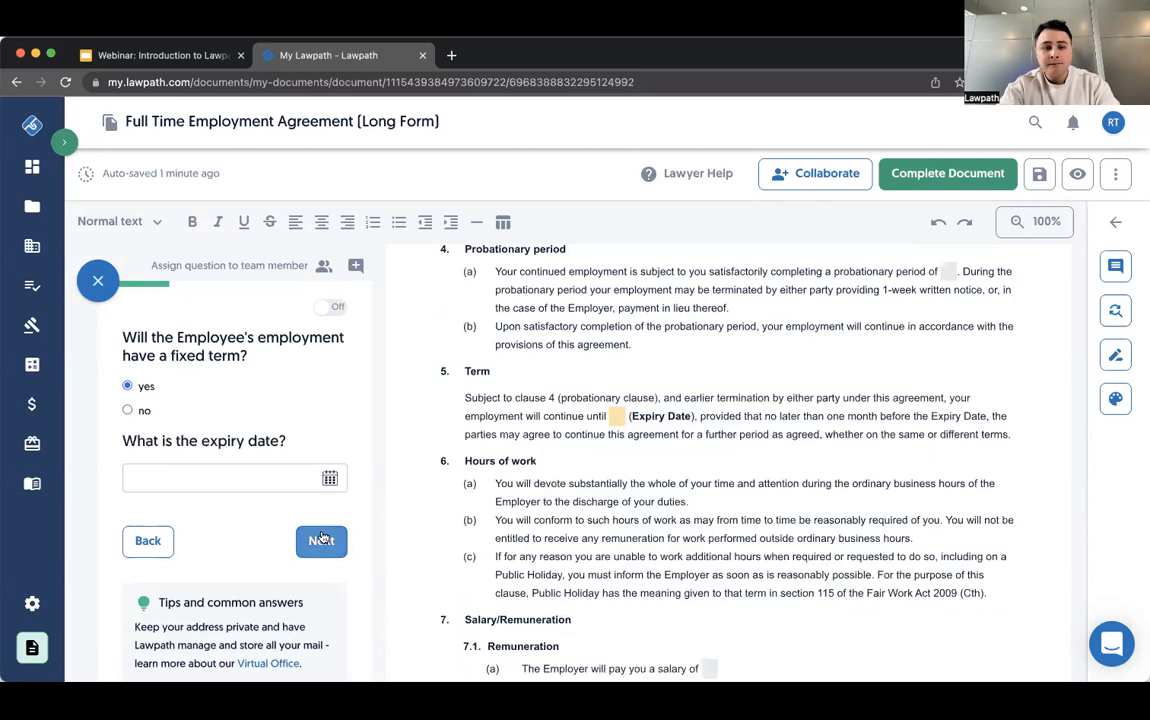
{"action": "left_click", "coordinate": [320, 541]}
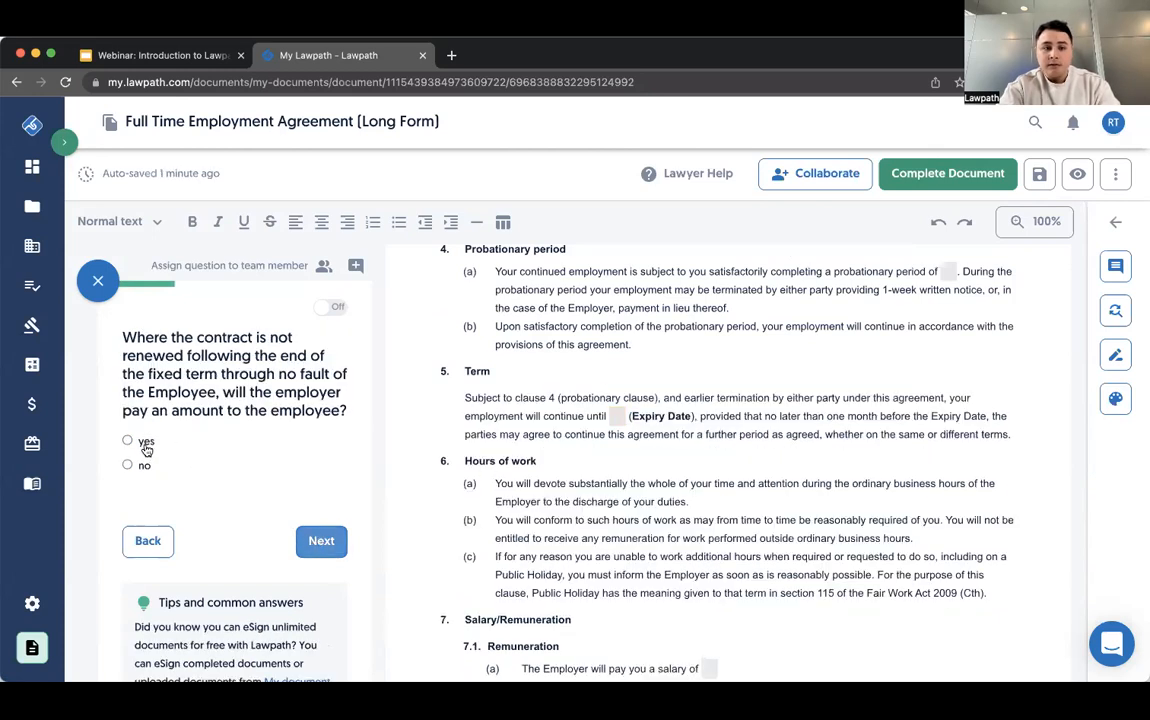
{"action": "left_click", "coordinate": [141, 441]}
{"action": "left_click", "coordinate": [300, 537]}
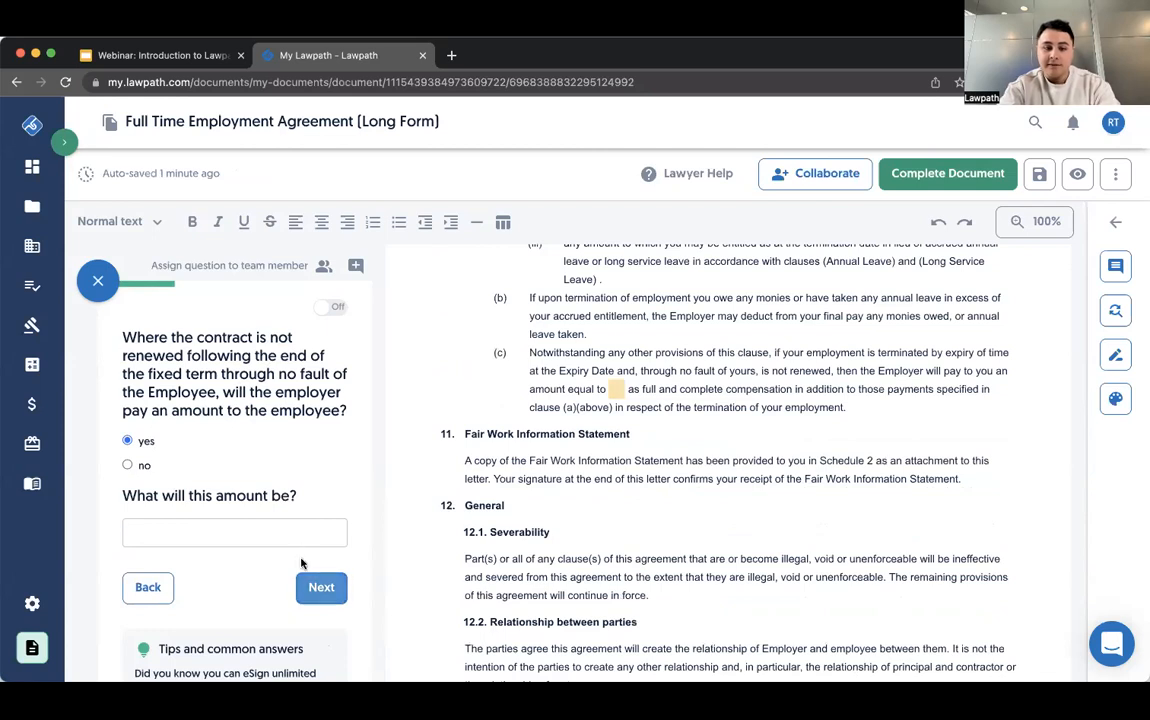
{"action": "left_click", "coordinate": [321, 590]}
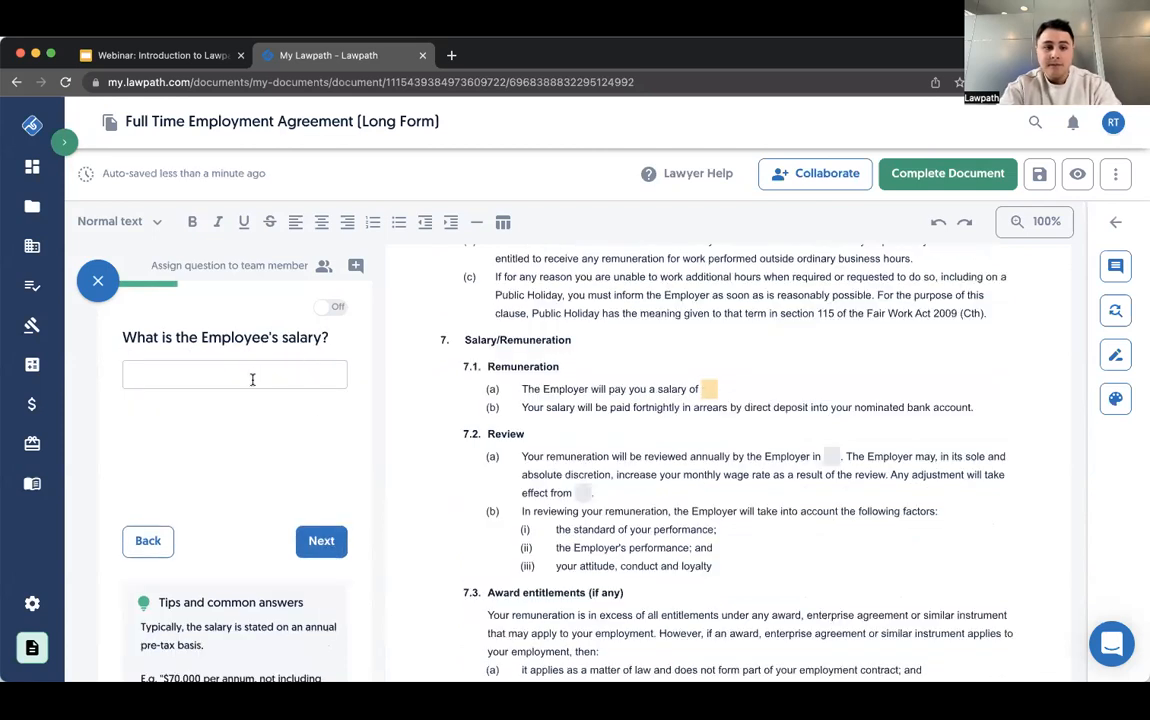
- Skip the questions on the employee's salary, the salary review timing and when remuneration changes apply, leaving them blank
{"action": "left_click", "coordinate": [316, 549]}
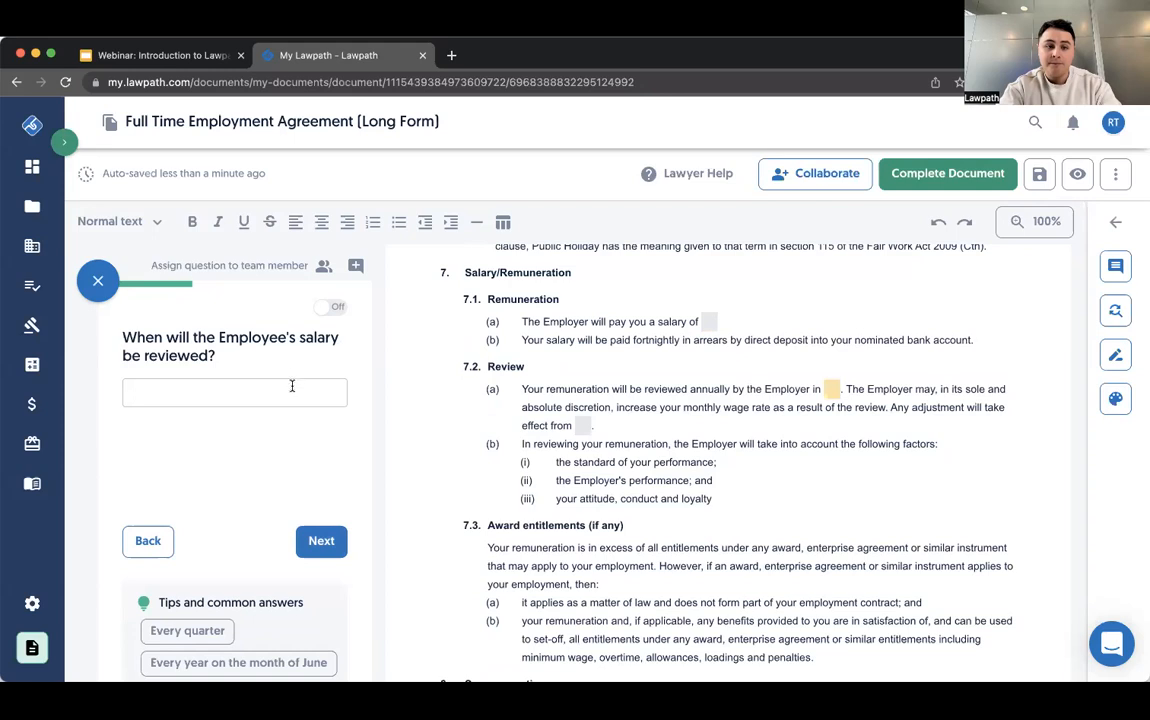
{"action": "left_click", "coordinate": [320, 536]}
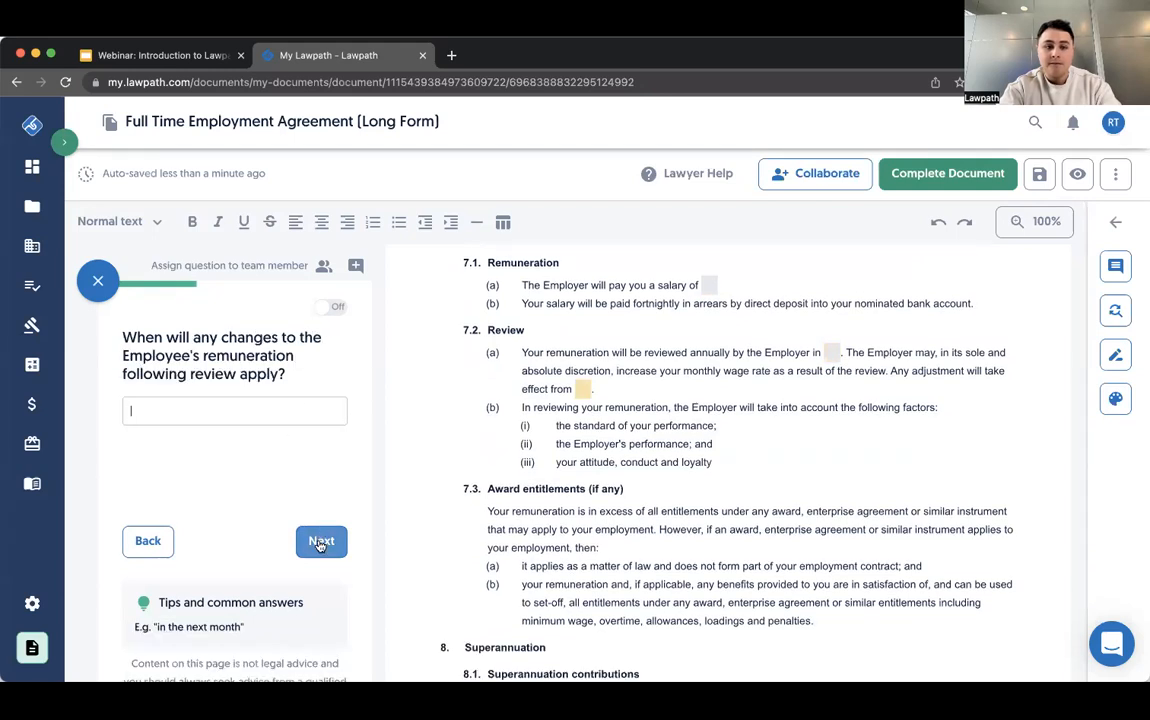
{"action": "left_click", "coordinate": [320, 538]}
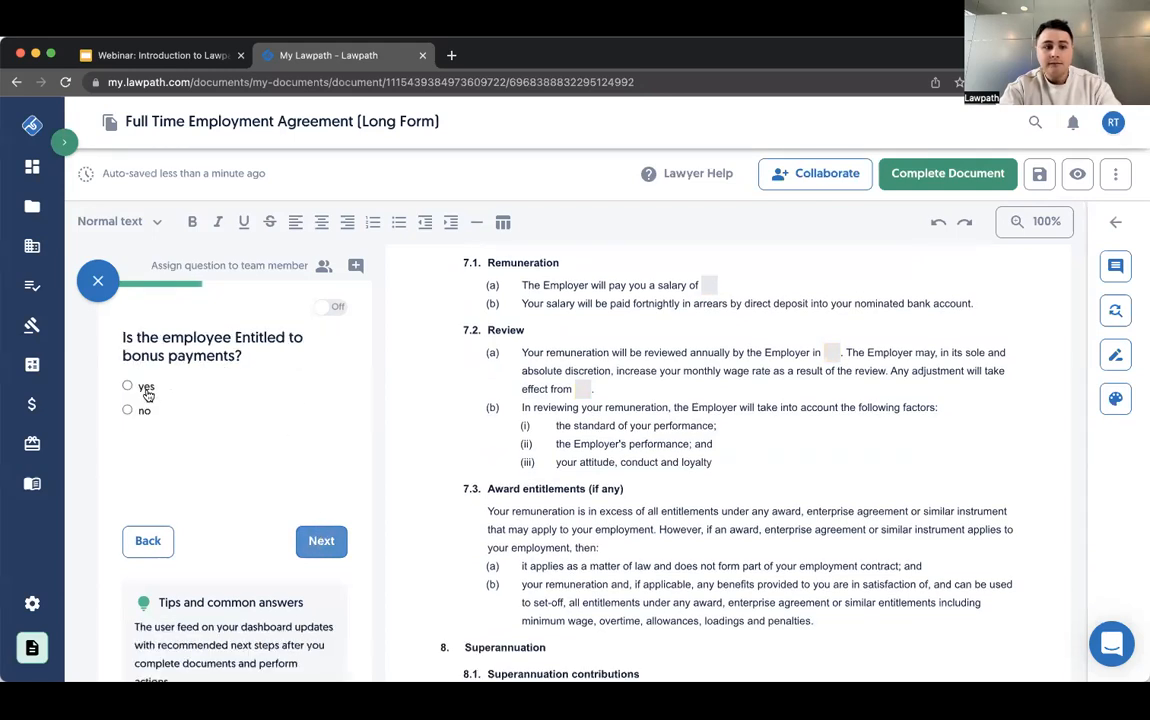
- Answer no to bonus payments and yes to reimbursing the employee's work-related expenses
{"action": "left_click", "coordinate": [128, 410]}
{"action": "left_click", "coordinate": [321, 541]}
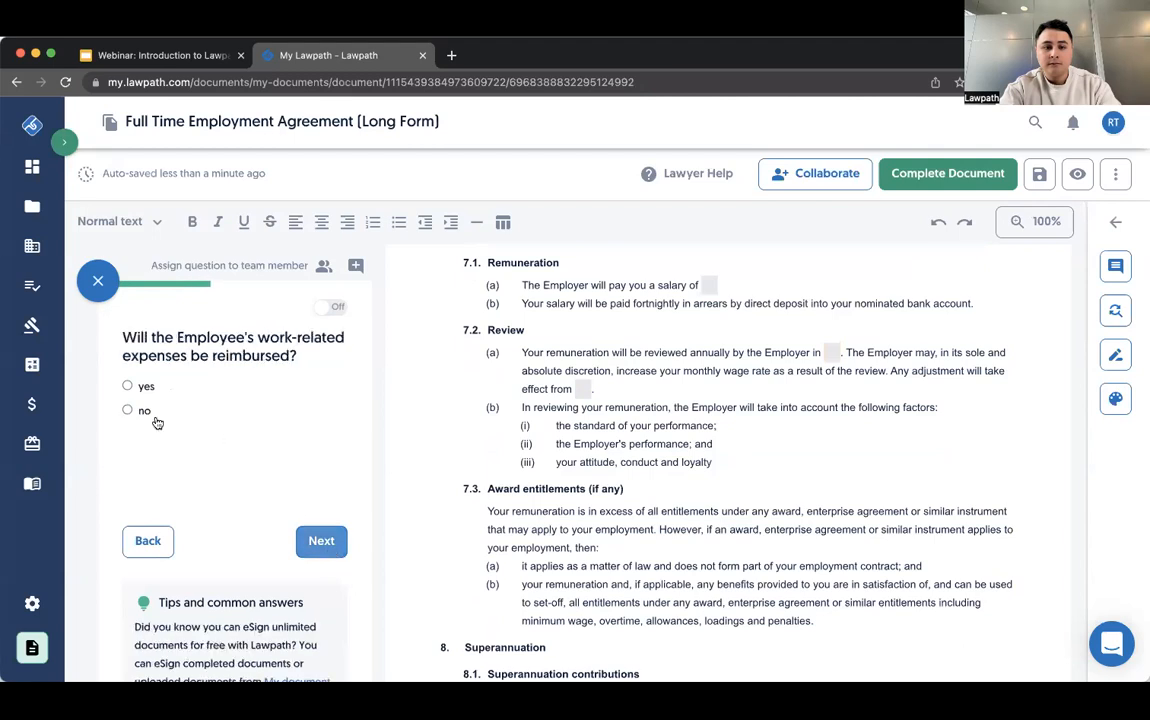
{"action": "left_click", "coordinate": [127, 386]}
{"action": "left_click", "coordinate": [321, 541]}
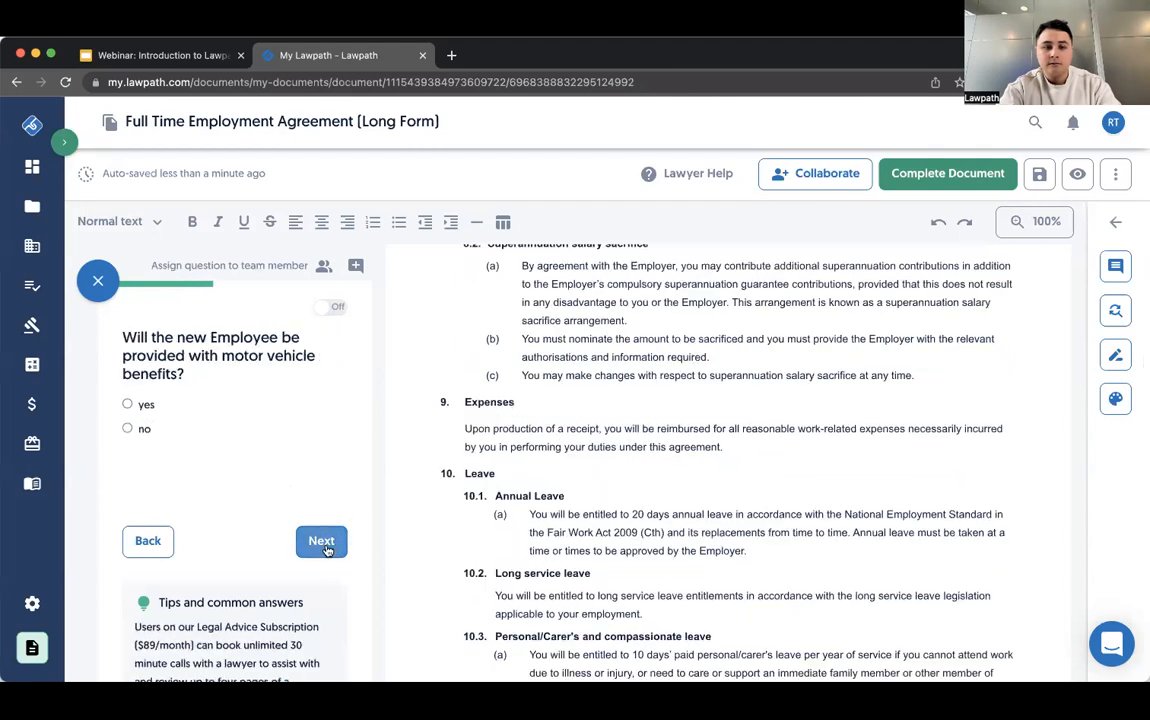
- Provide motor vehicle benefits as use of a motor vehicle, leaving the vehicle details and authorised drivers blank
{"action": "left_click", "coordinate": [146, 405]}
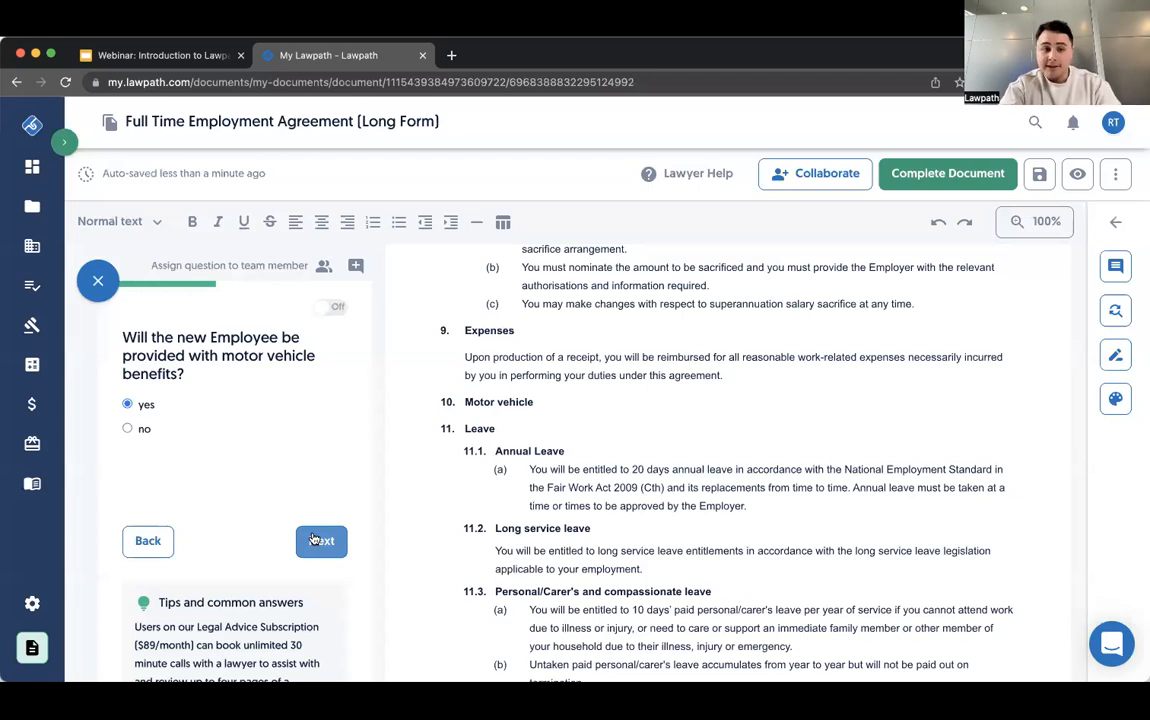
{"action": "left_click", "coordinate": [316, 540]}
{"action": "left_click", "coordinate": [190, 404]}
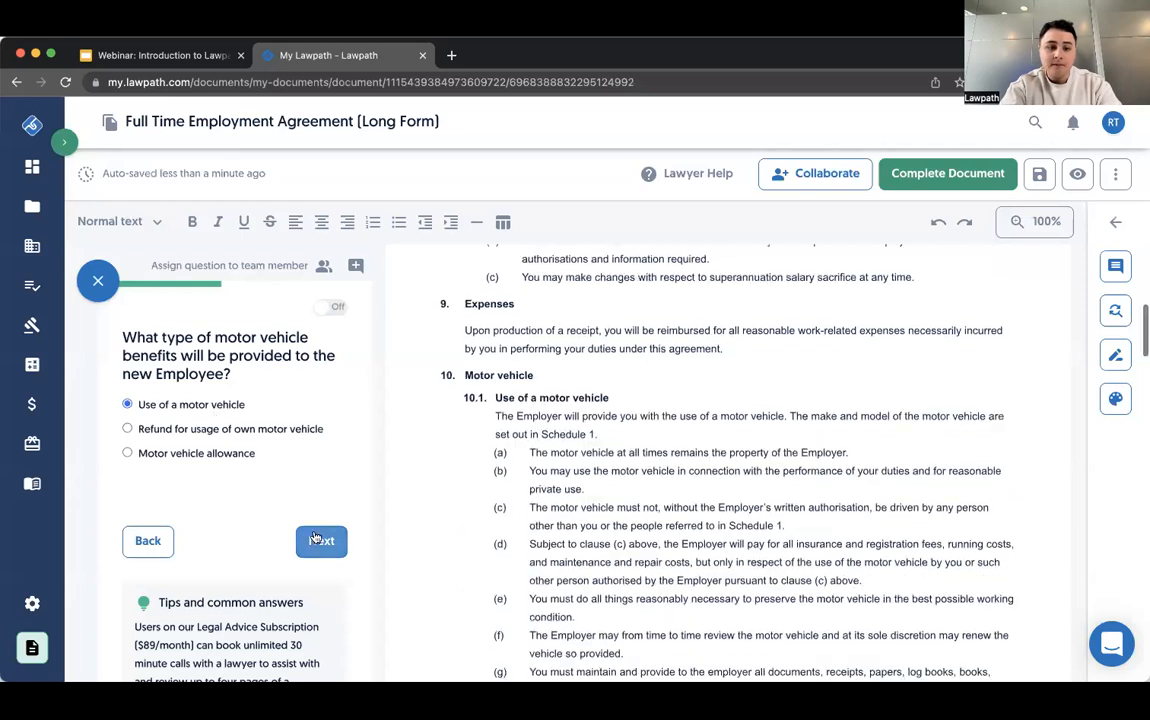
{"action": "left_click", "coordinate": [316, 540]}
{"action": "left_click", "coordinate": [321, 539]}
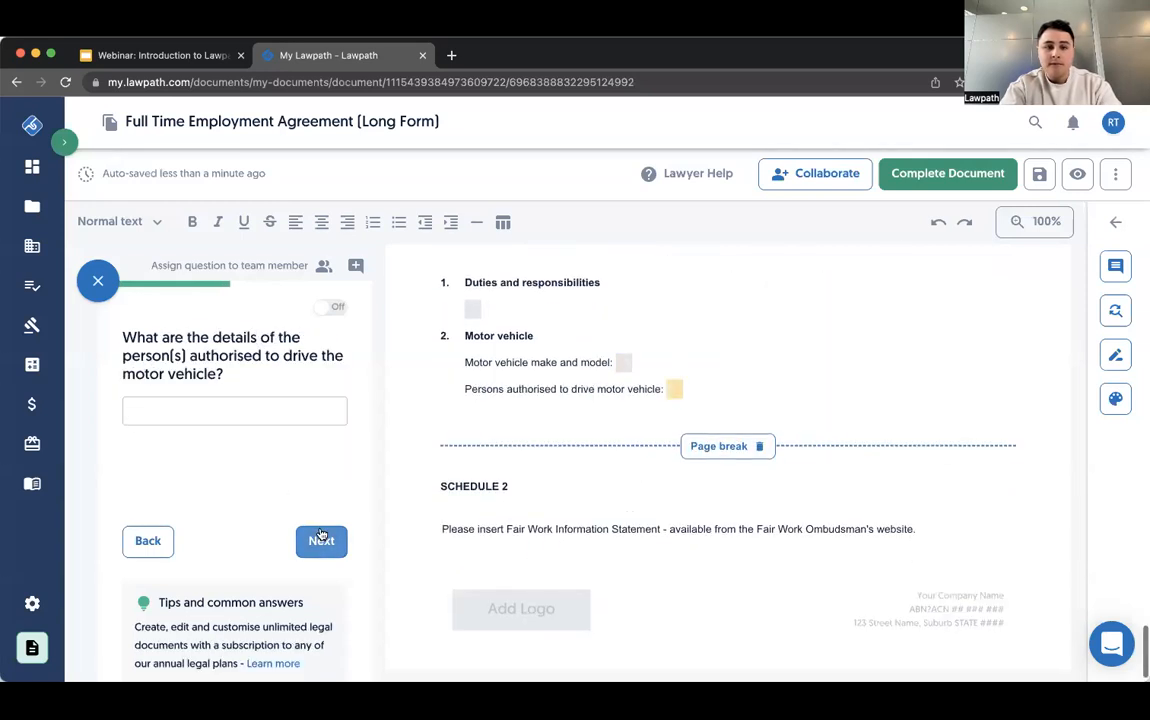
{"action": "left_click", "coordinate": [321, 539]}
- Answer yes to the employer's share scheme and to the annual Christmas or New Year close down period
{"action": "left_click", "coordinate": [143, 388]}
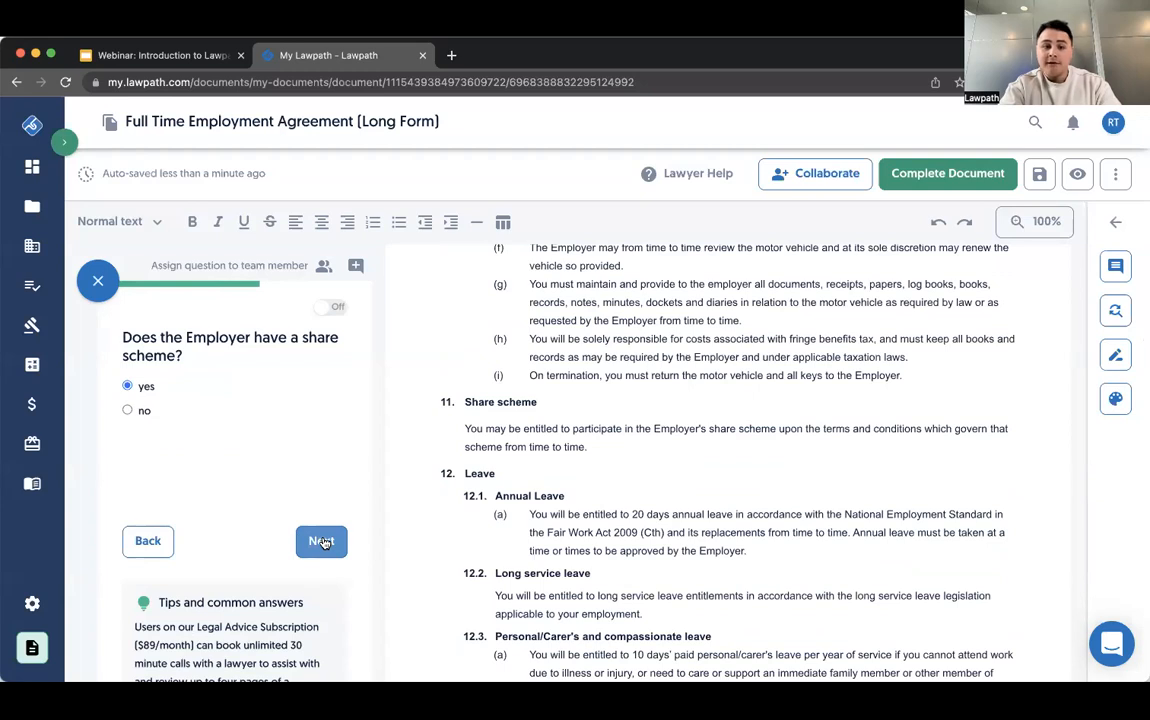
{"action": "left_click", "coordinate": [321, 541]}
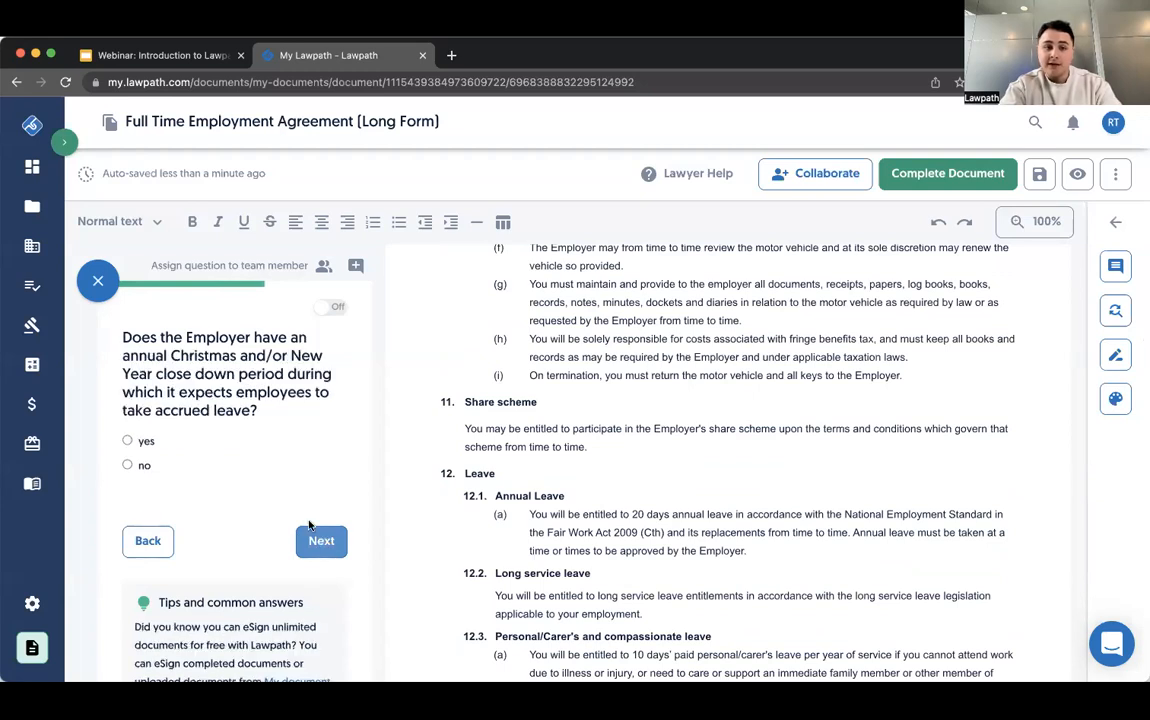
{"action": "left_click", "coordinate": [127, 441]}
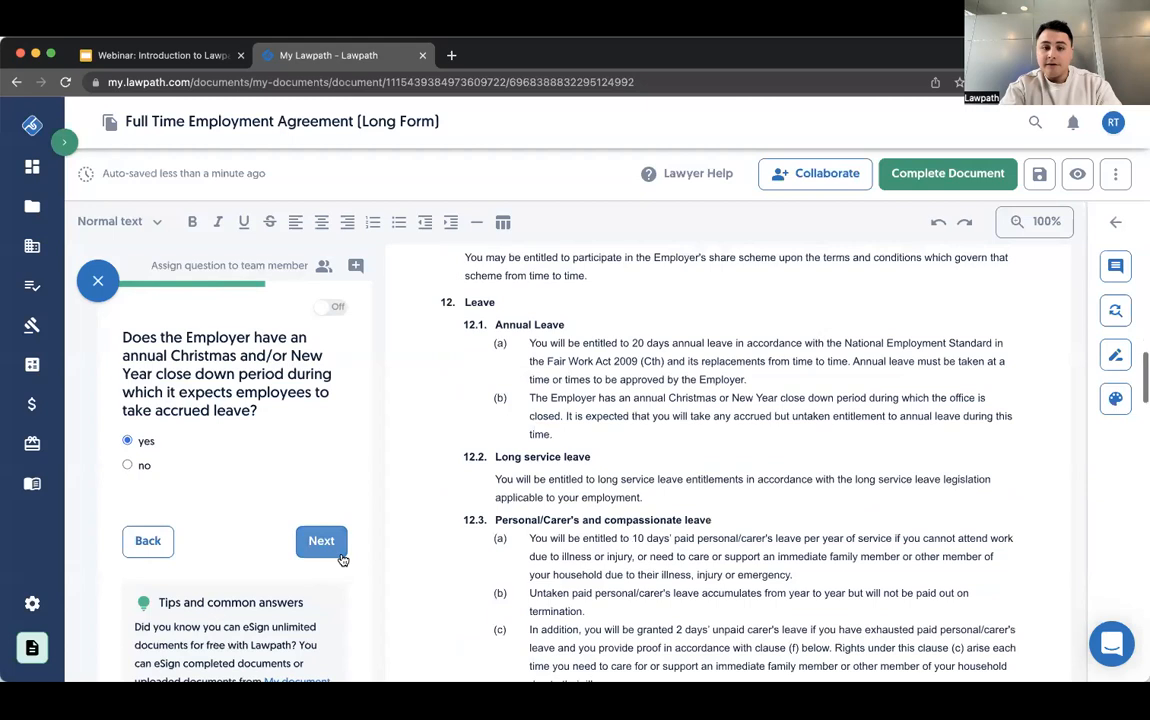
{"action": "left_click", "coordinate": [330, 545]}
- Skip from the question on leave accrued beyond six weeks to the termination notice question, leaving the answers blank
{"action": "left_click", "coordinate": [333, 547]}
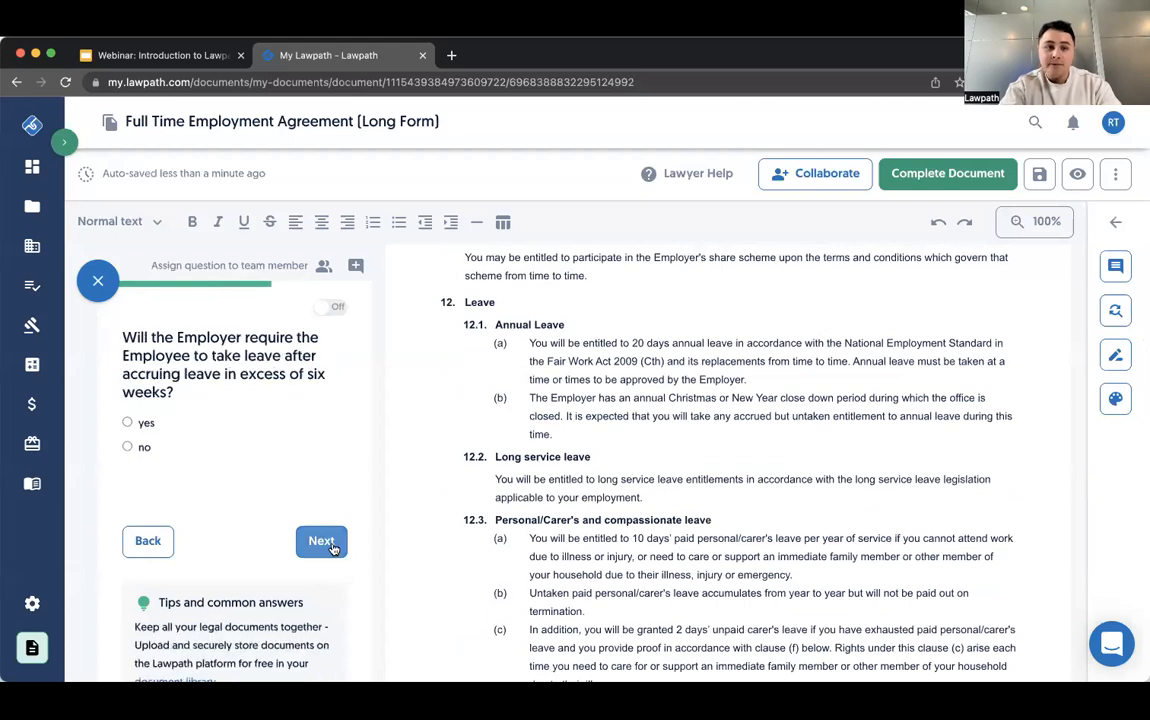
{"action": "left_click", "coordinate": [333, 547]}
{"action": "left_click", "coordinate": [328, 543]}
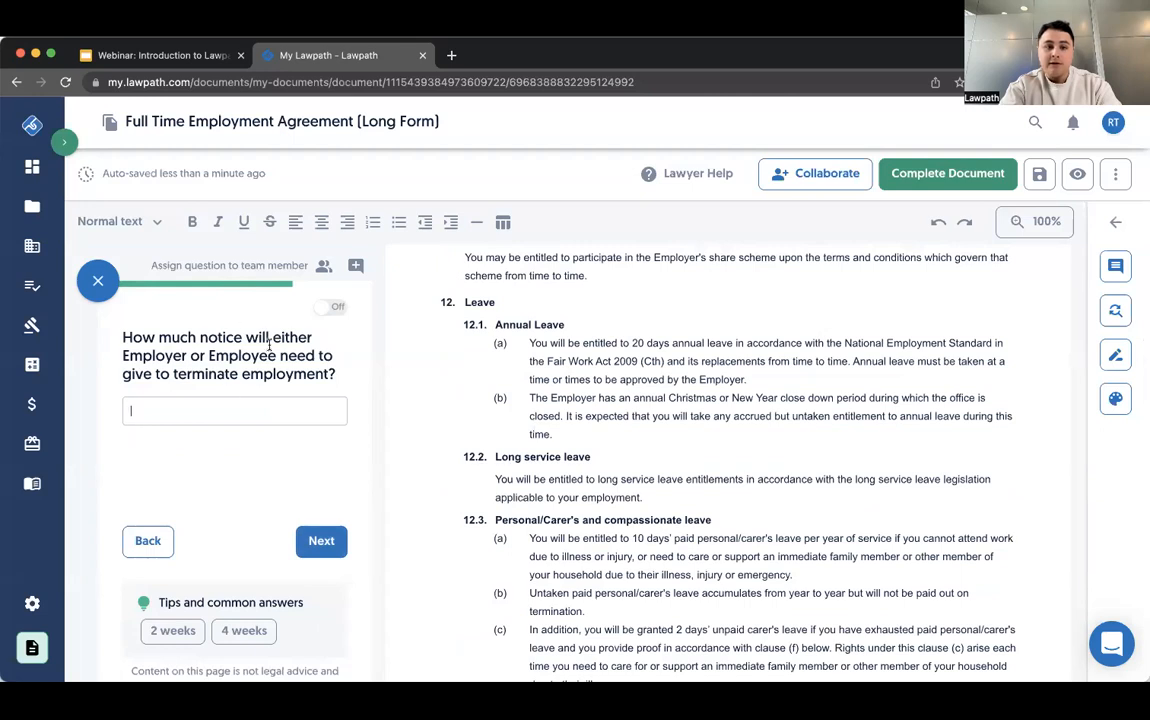
- Leave the termination notice period blank and answer yes to pay in lieu of notice (gardening leave)
{"action": "scroll", "coordinate": [215, 370], "scroll_direction": "down", "scroll_amount": 2}
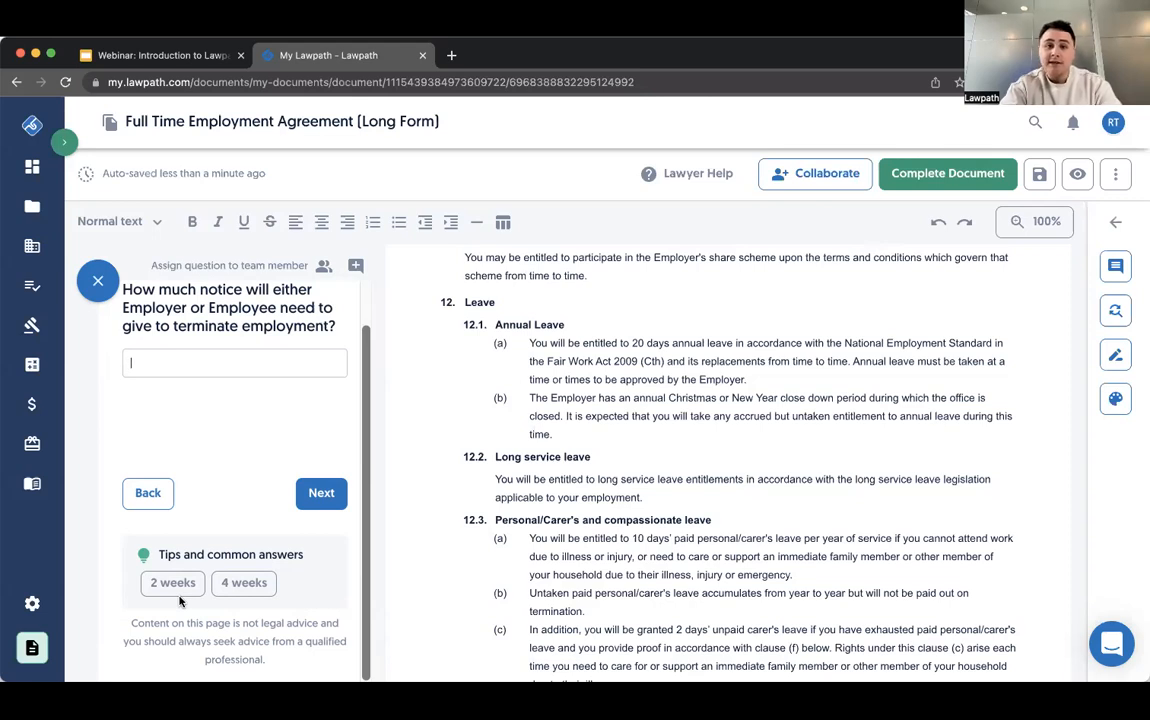
{"action": "left_click", "coordinate": [315, 490]}
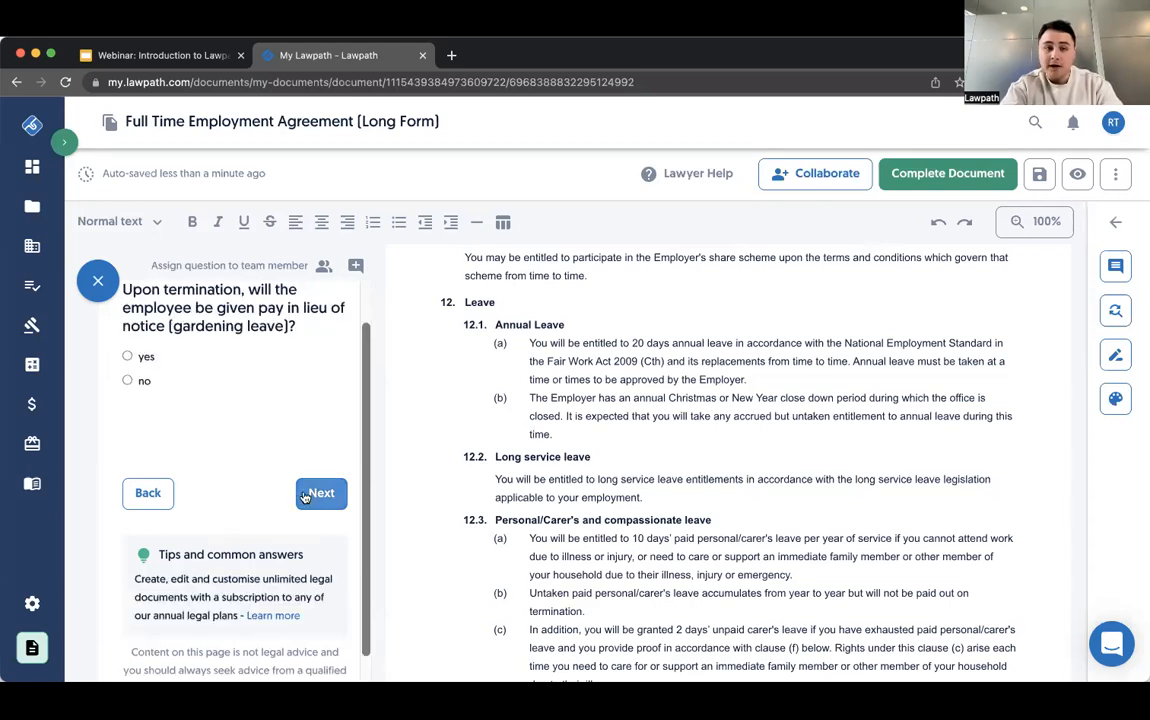
{"action": "left_click", "coordinate": [128, 404]}
{"action": "left_click", "coordinate": [321, 540]}
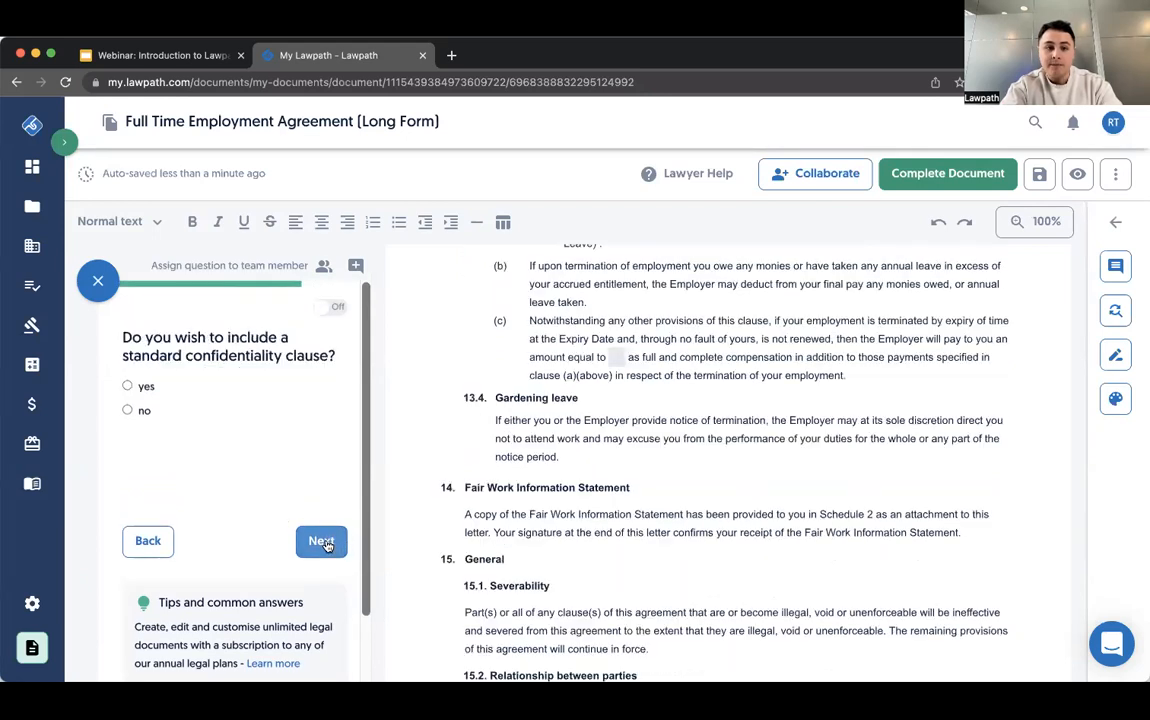
- Skip the standard confidentiality and Intellectual Property clause questions without answering, to reach the non-compete clause question
{"action": "left_click", "coordinate": [321, 540]}
{"action": "left_click", "coordinate": [148, 545]}
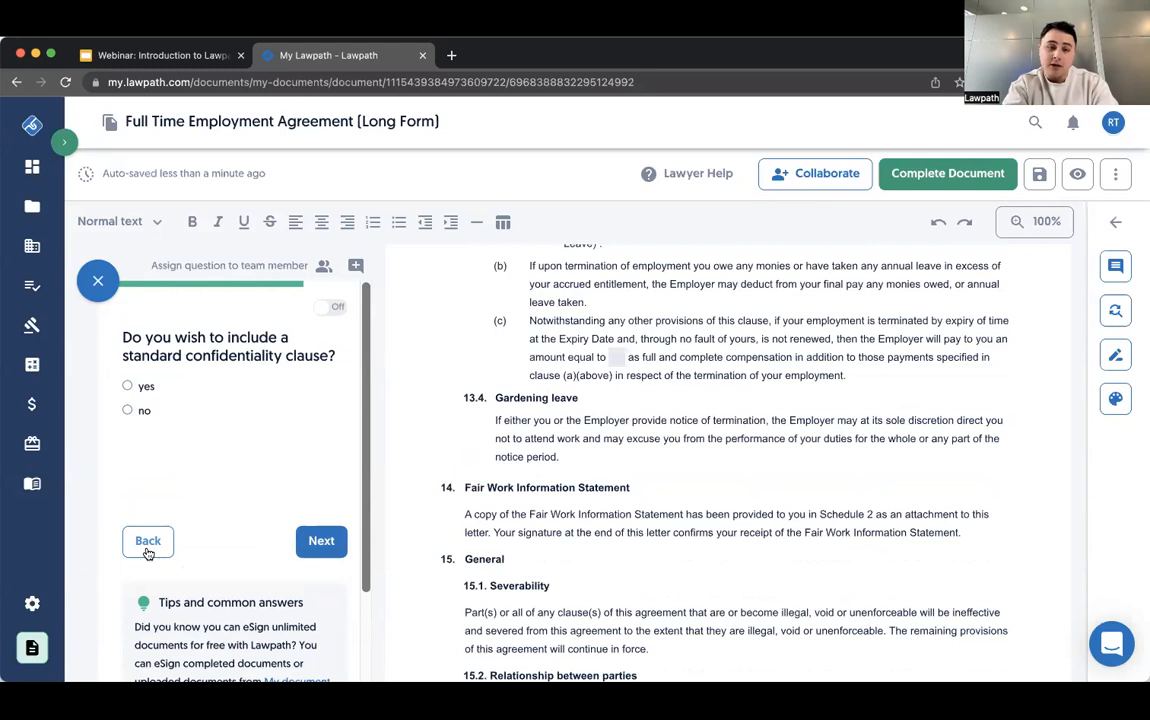
{"action": "left_click", "coordinate": [308, 551]}
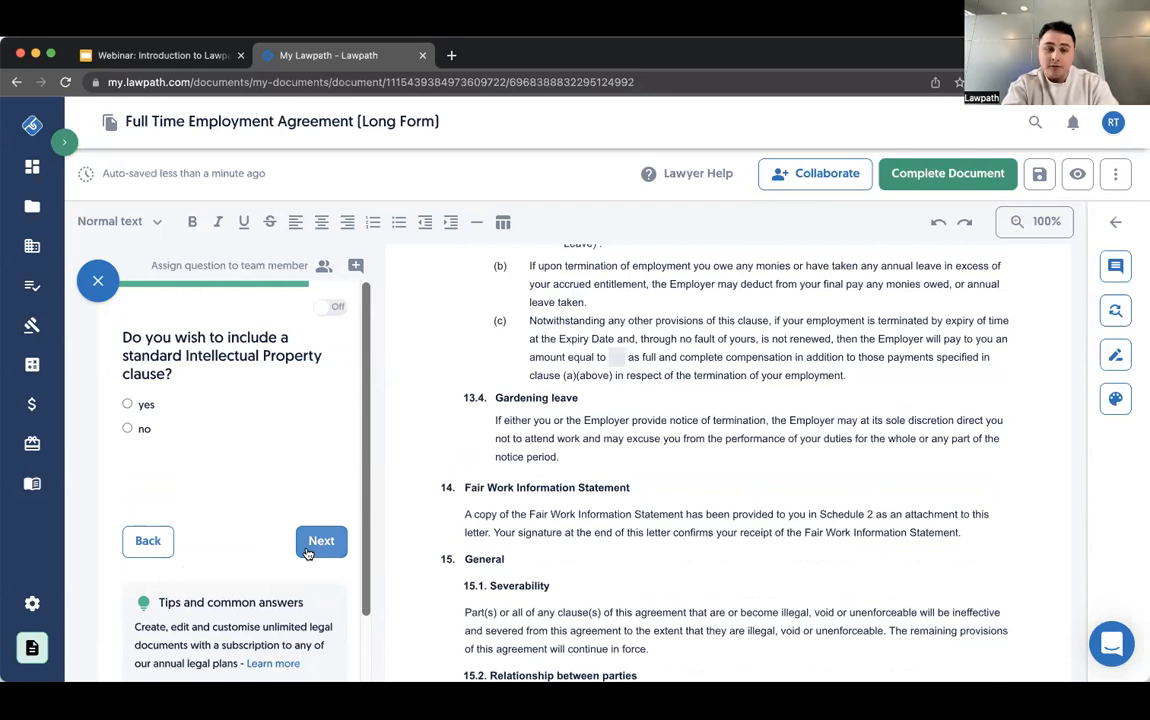
{"action": "left_click", "coordinate": [308, 553]}
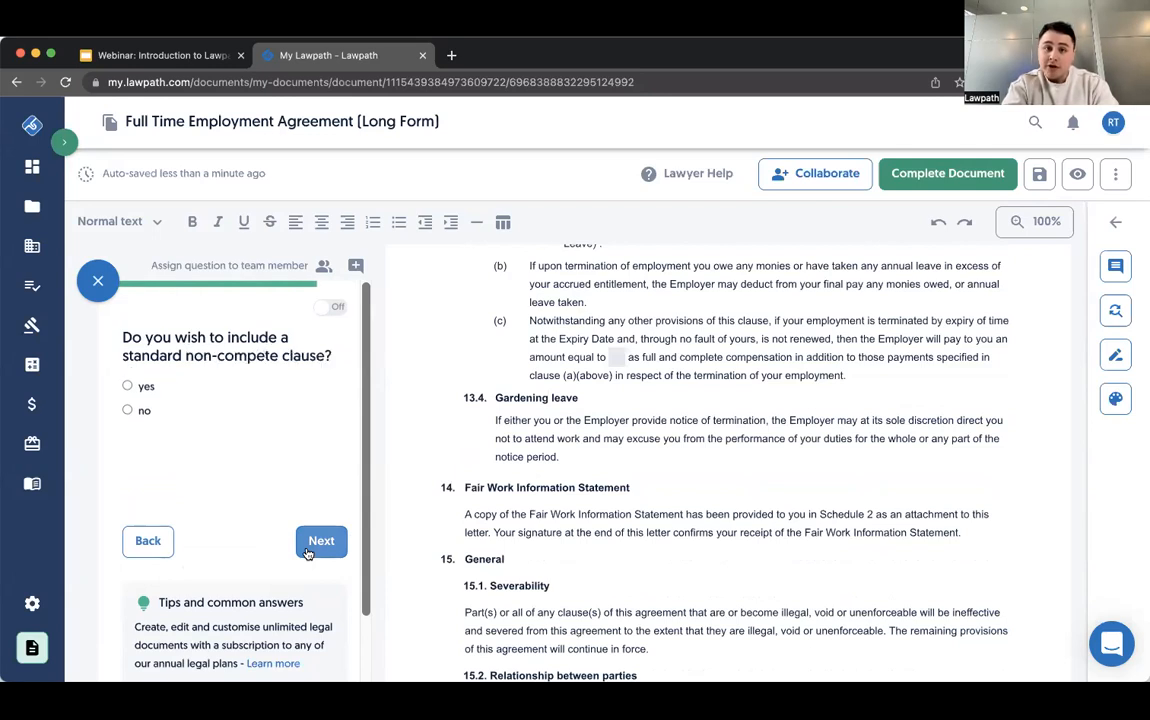
- Include a standard non-compete clause, leaving its duration, area and prior work period blank
{"action": "left_click", "coordinate": [143, 386]}
{"action": "left_click", "coordinate": [321, 541]}
{"action": "left_click", "coordinate": [254, 398]}
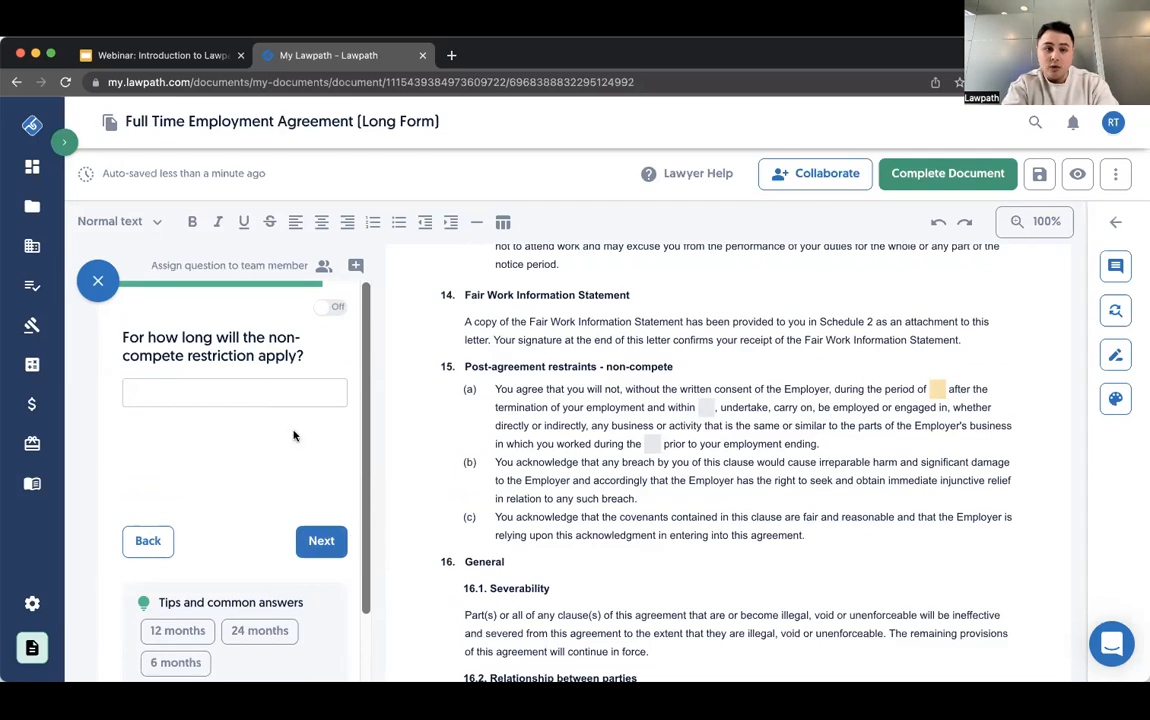
{"action": "left_click", "coordinate": [321, 540]}
{"action": "left_click", "coordinate": [322, 541]}
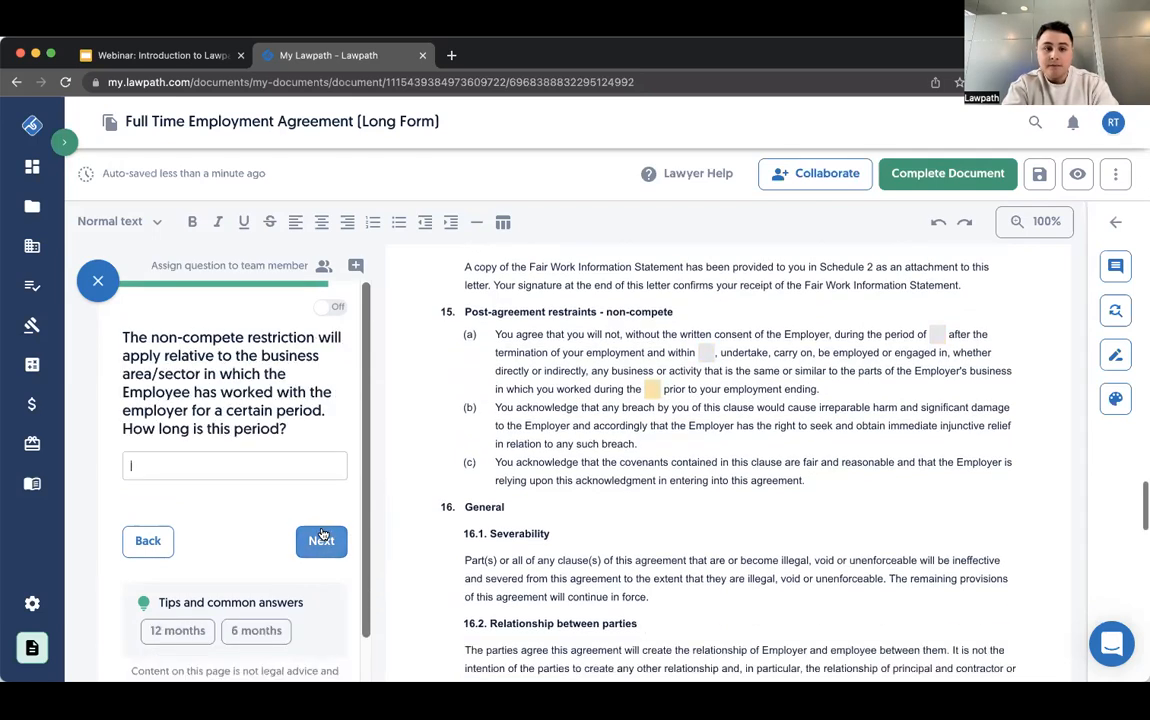
{"action": "left_click", "coordinate": [321, 541]}
- Include a non-solicit clause, leave its period details blank, and continue to the governing law question
{"action": "left_click", "coordinate": [140, 386]}
{"action": "left_click", "coordinate": [321, 545]}
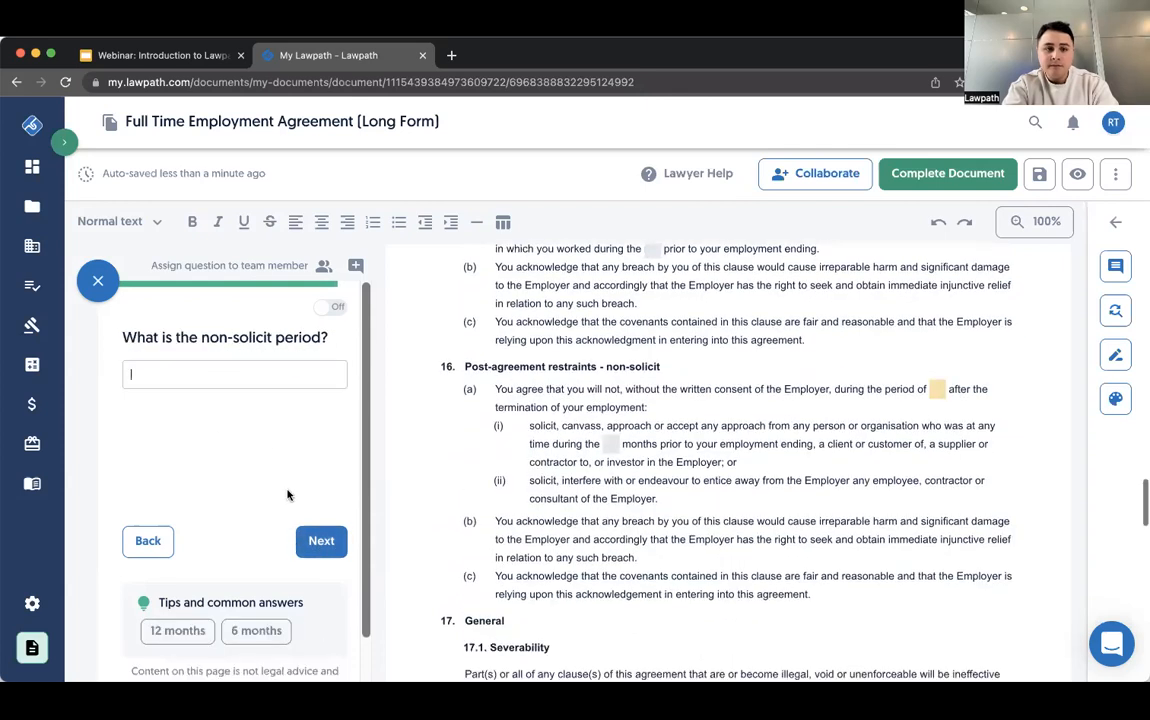
{"action": "left_click", "coordinate": [321, 541]}
{"action": "left_click", "coordinate": [321, 541]}
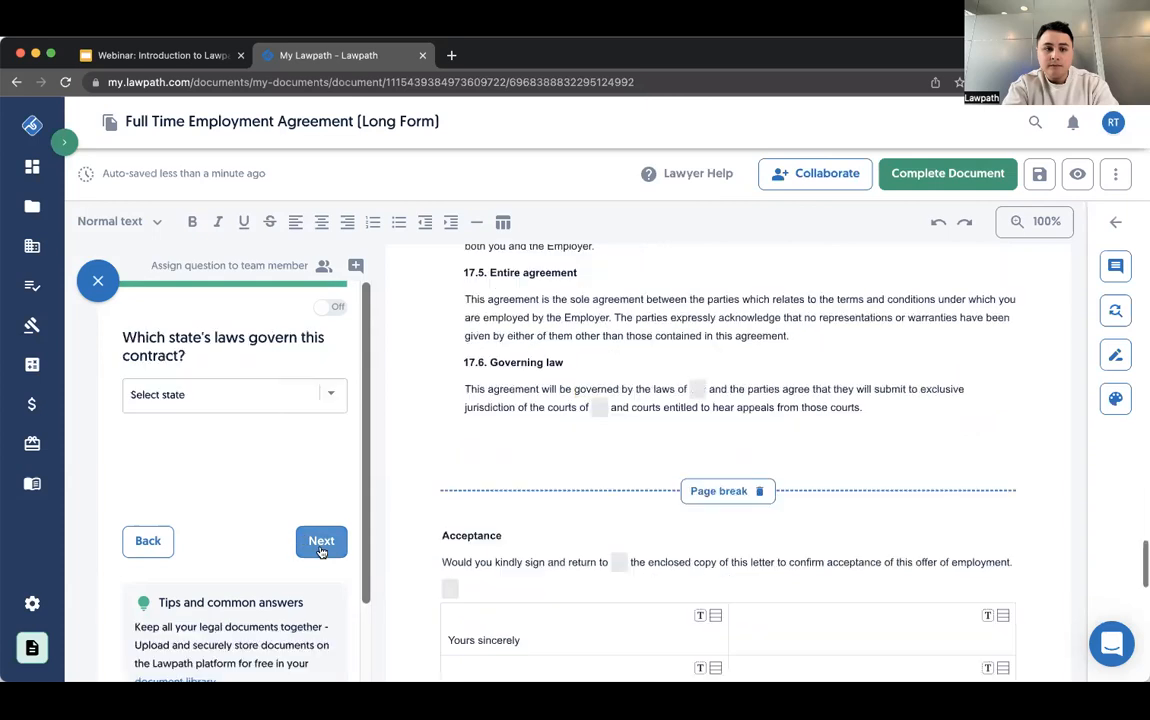
- Select New South Wales as the state whose laws govern the contract
{"action": "left_click", "coordinate": [304, 400]}
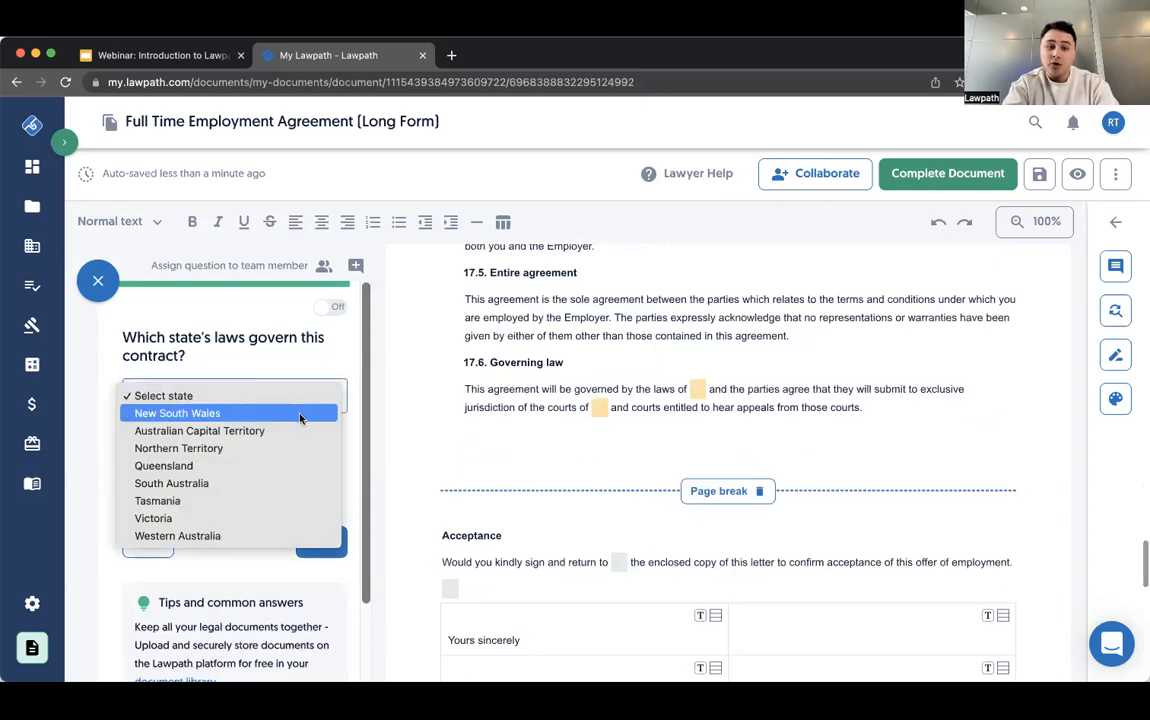
{"action": "left_click", "coordinate": [303, 412]}
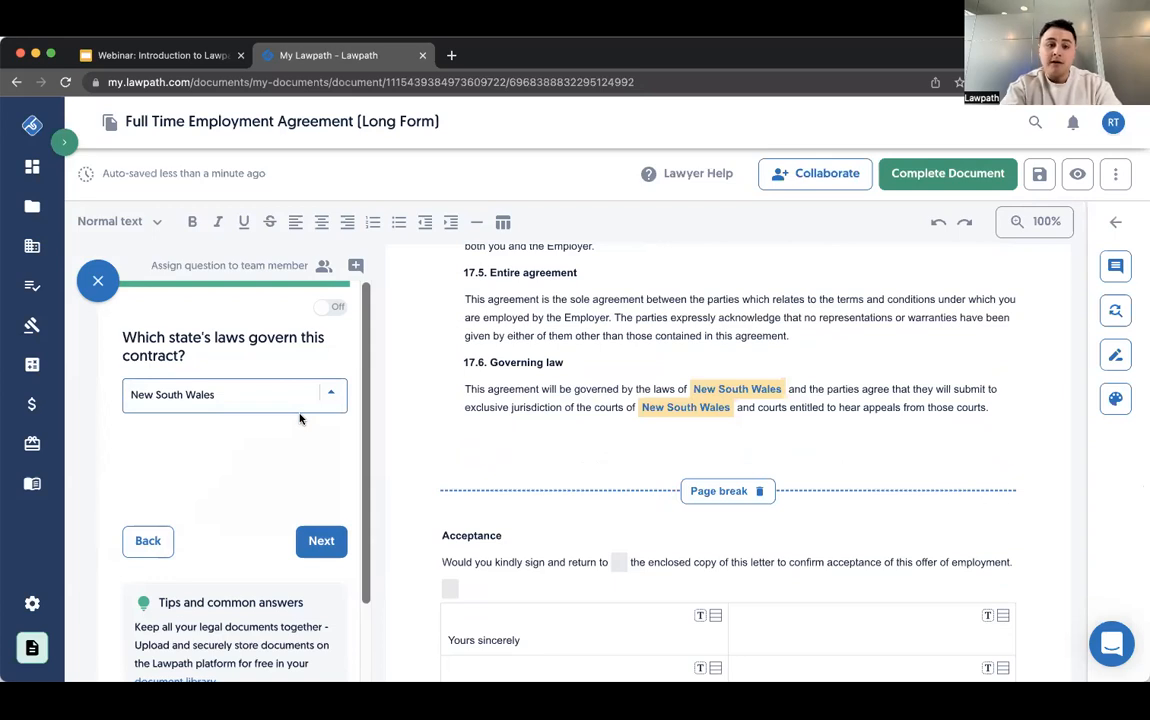
- Skip the questions on the offer sender's name and position, and complete the document despite the unanswered questions
{"action": "left_click", "coordinate": [320, 540]}
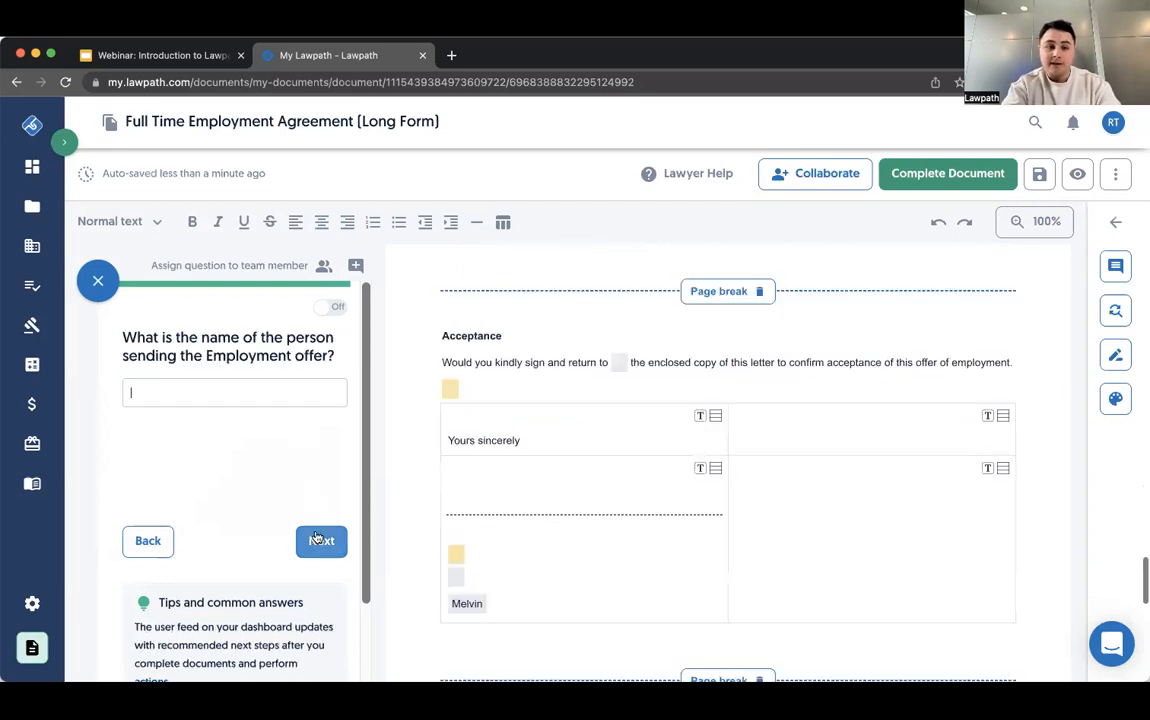
{"action": "left_click", "coordinate": [320, 541]}
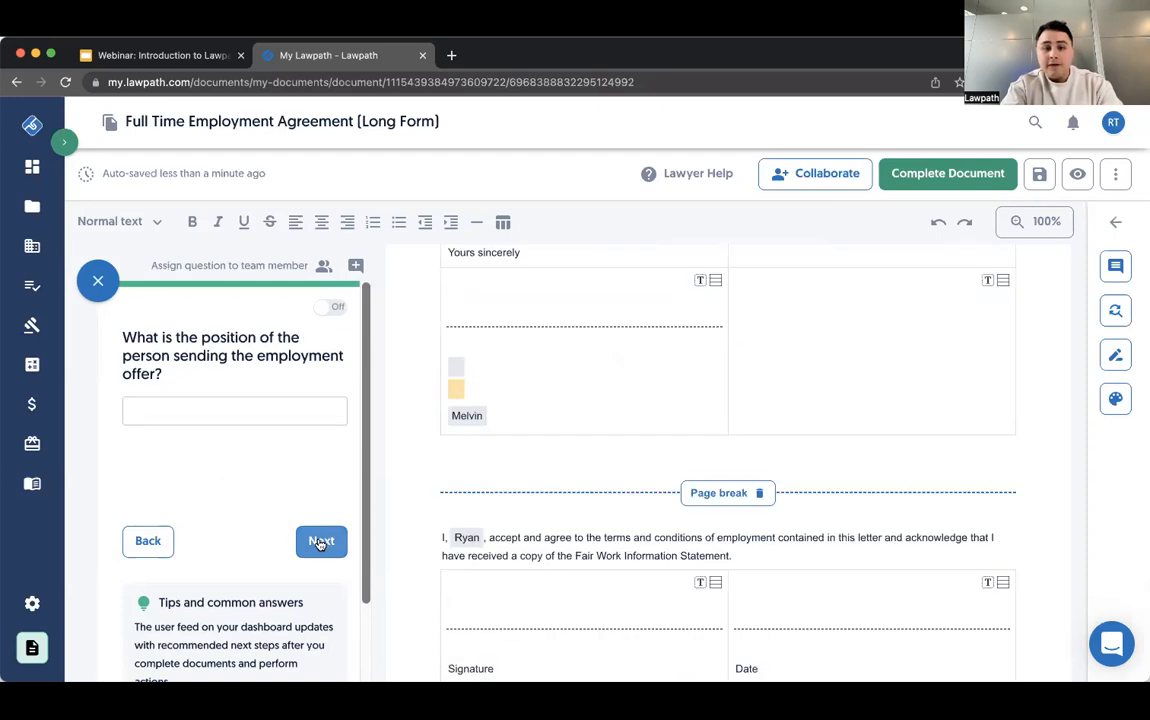
{"action": "left_click", "coordinate": [320, 541]}
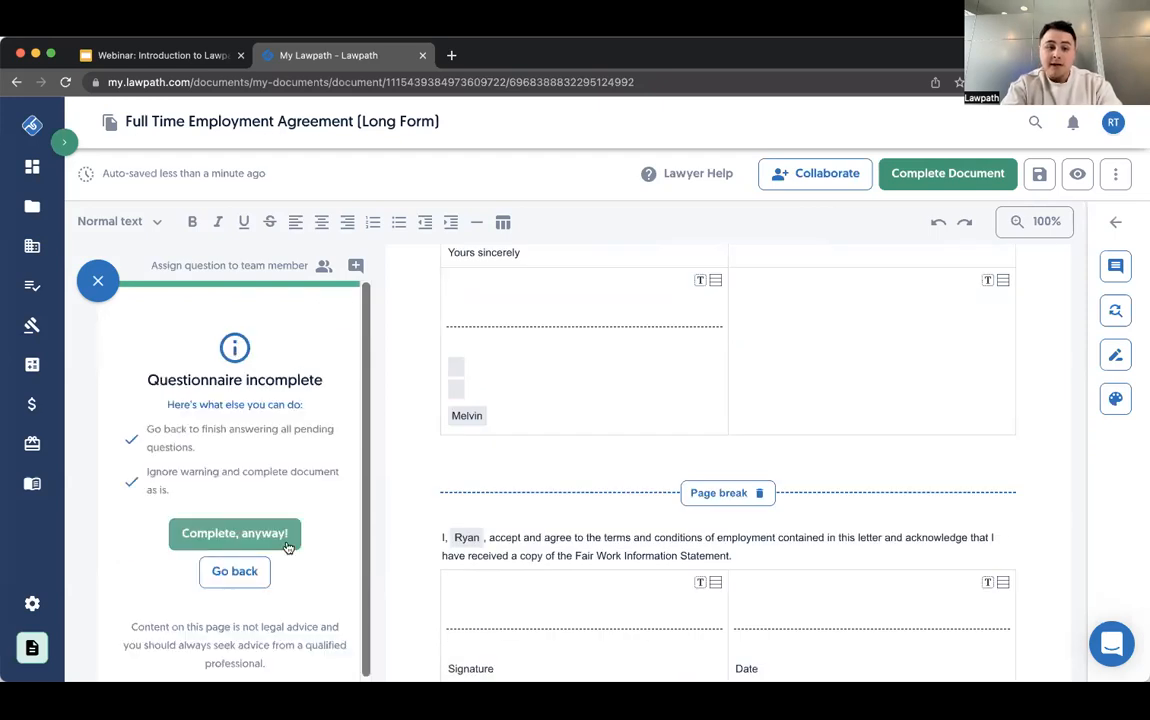
{"action": "left_click", "coordinate": [288, 544]}
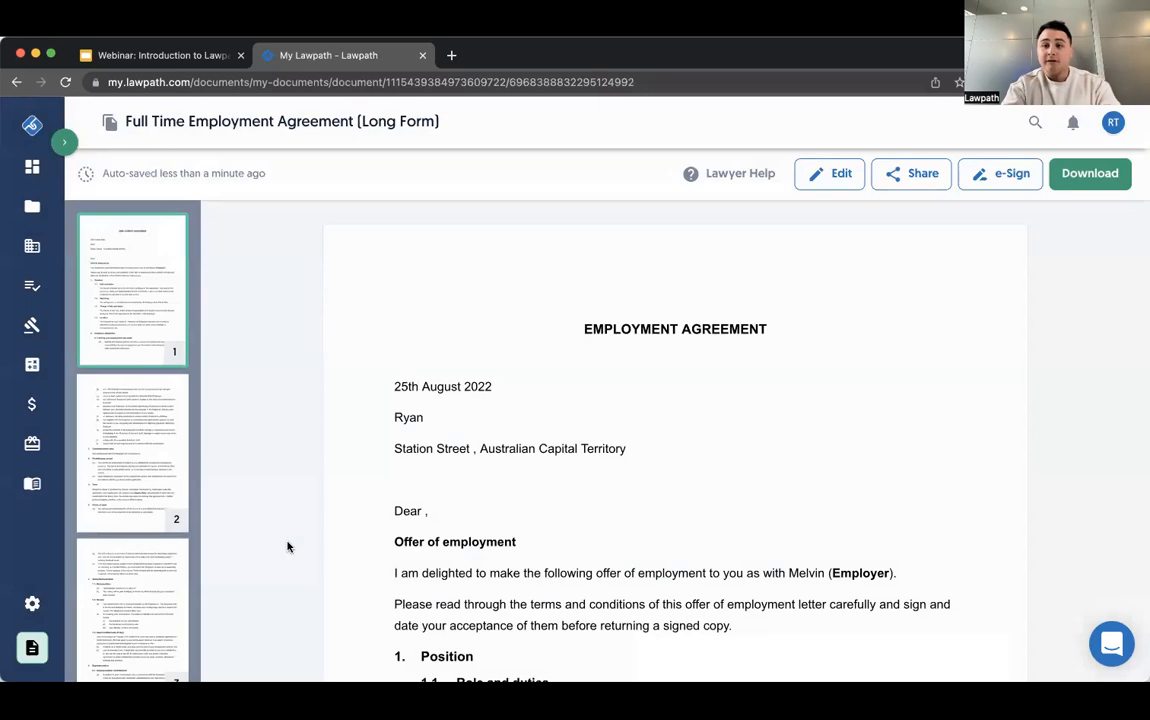
- Look over the opening clauses of the completed agreement and view the available download formats
{"action": "scroll", "coordinate": [495, 386], "scroll_direction": "down", "scroll_amount": 10}
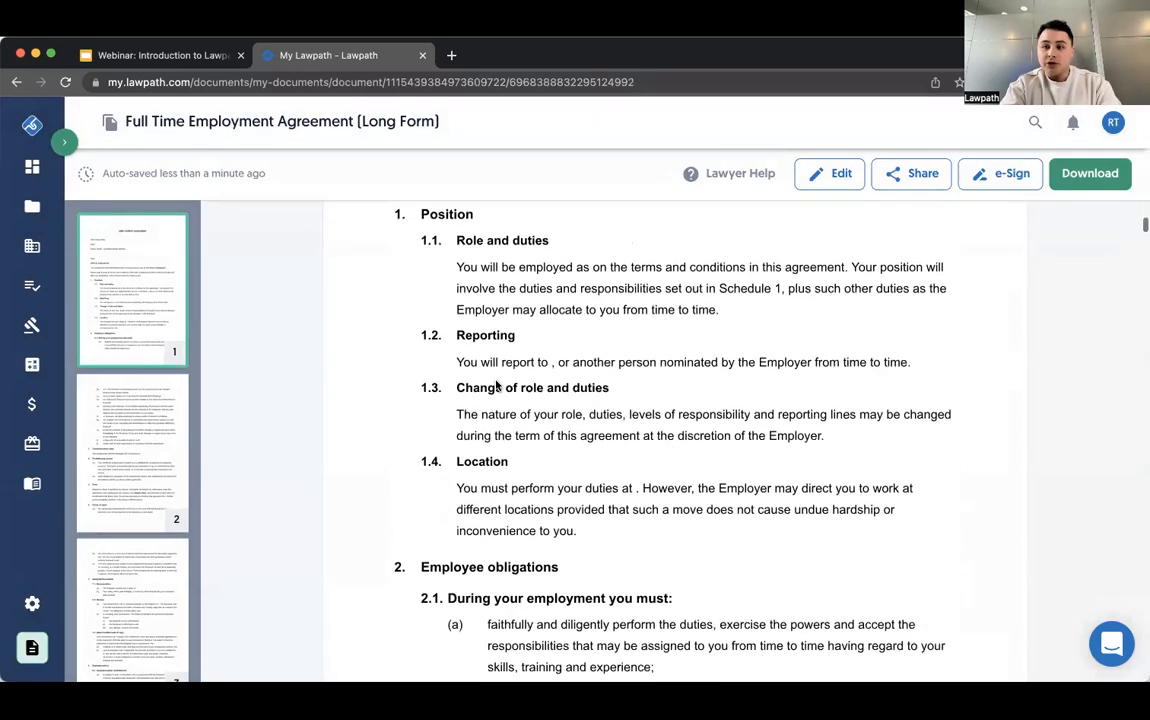
{"action": "scroll", "coordinate": [976, 253], "scroll_direction": "up", "scroll_amount": 10}
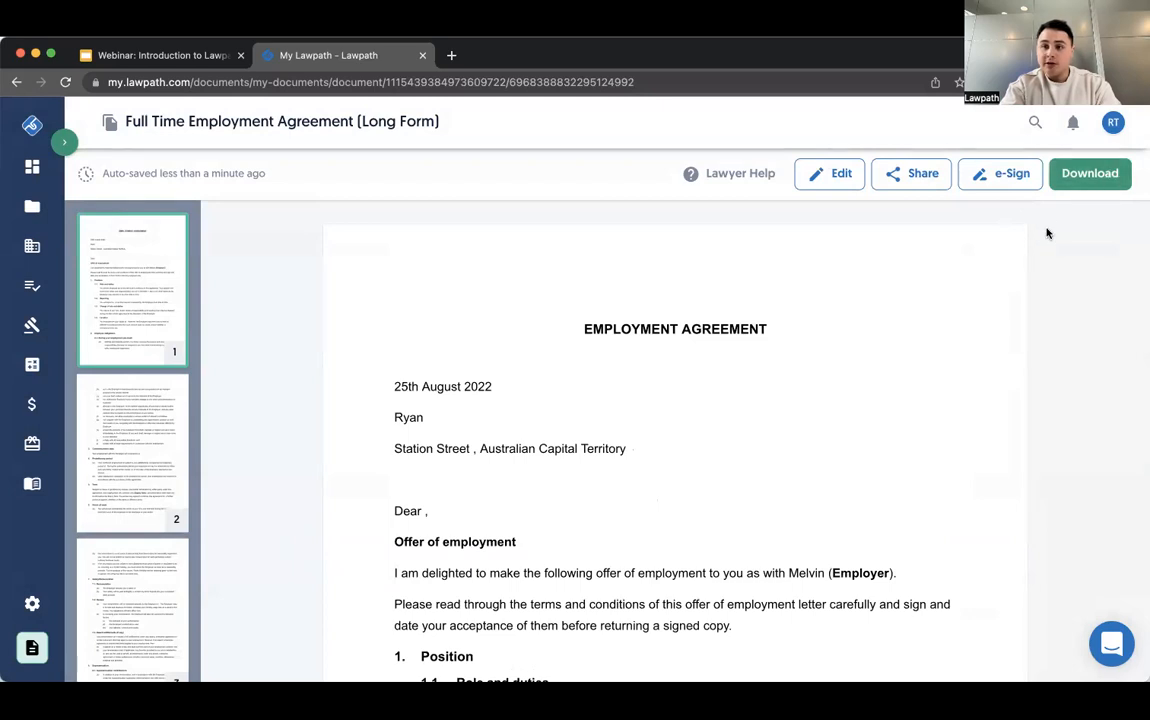
{"action": "left_click", "coordinate": [1093, 175]}
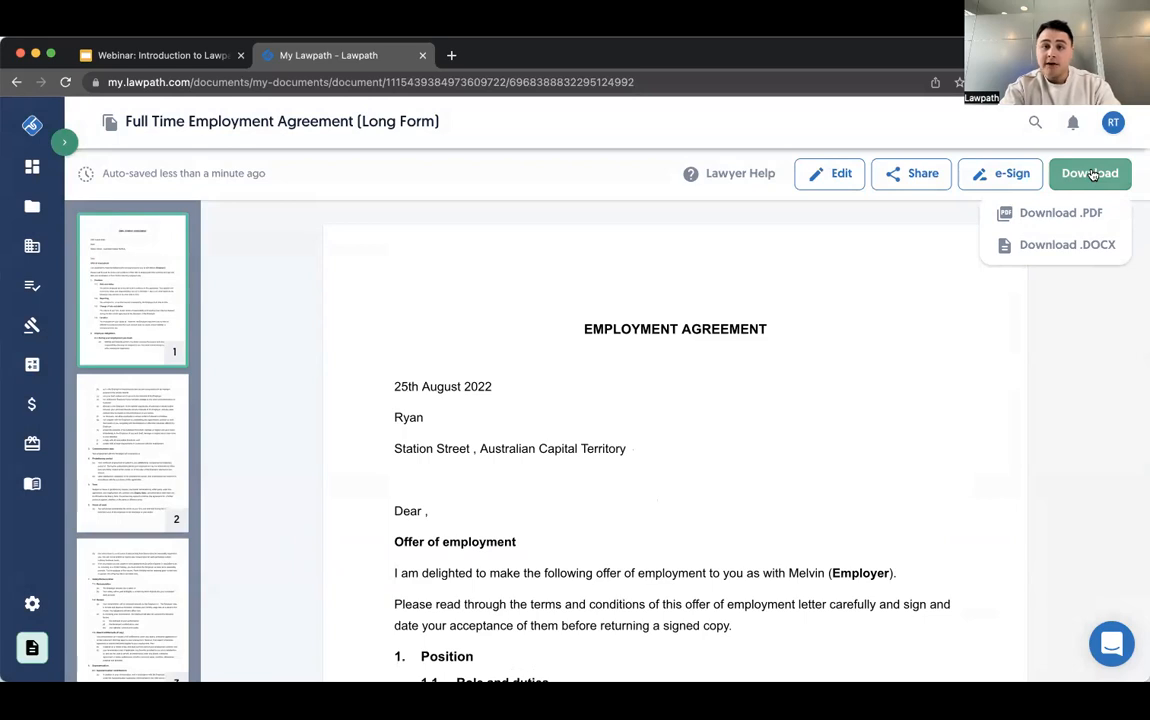
- Open the agreement for e-signing and place a signature field on the line below "Yours sincerely" in the Acceptance section on page 10
{"action": "left_click", "coordinate": [1000, 185]}
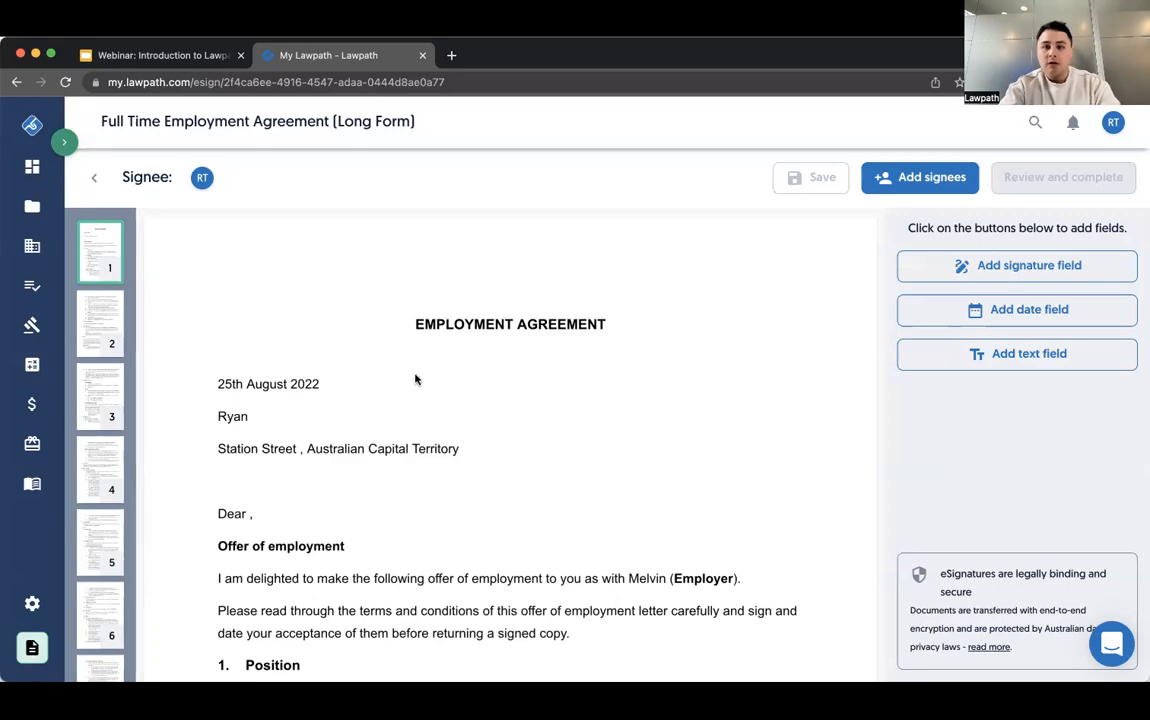
{"action": "scroll", "coordinate": [415, 379], "scroll_direction": "down", "scroll_amount": 10}
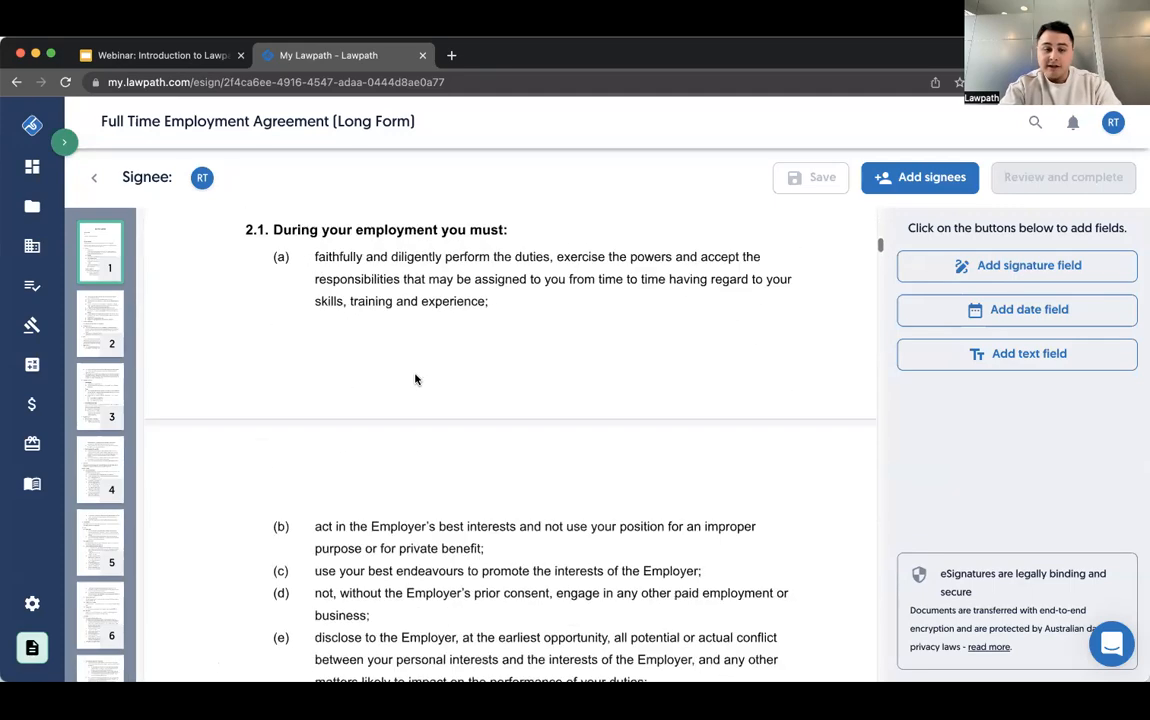
{"action": "scroll", "coordinate": [415, 379], "scroll_direction": "down", "scroll_amount": 20}
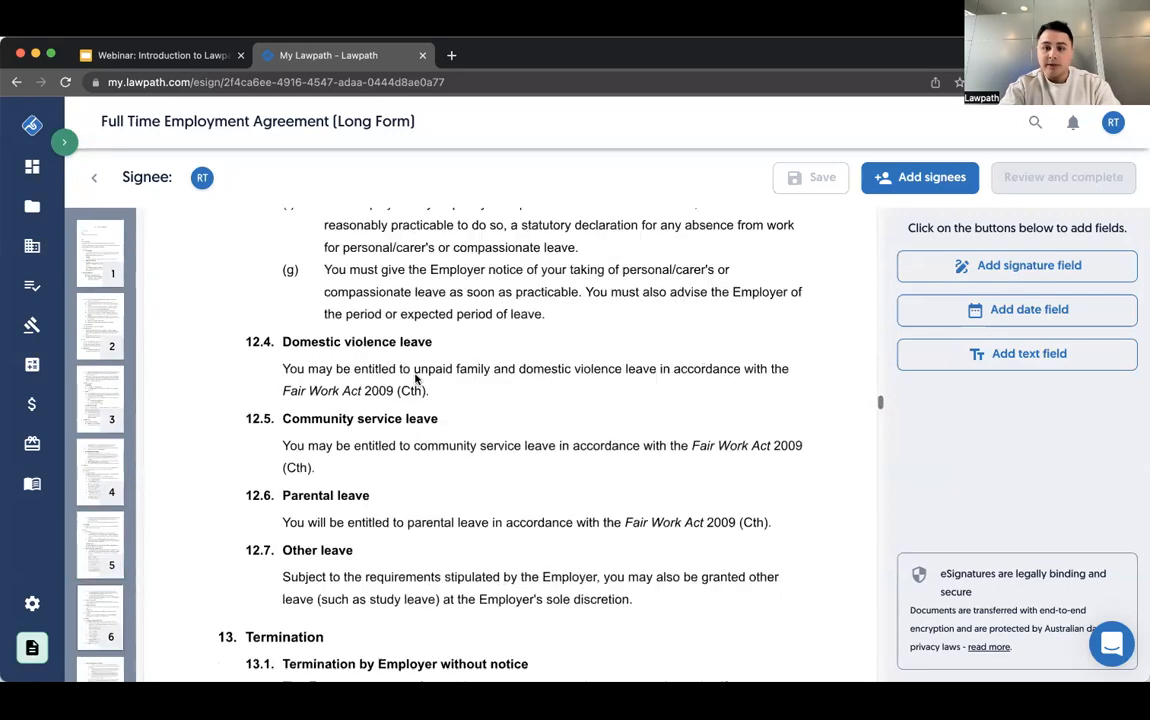
{"action": "scroll", "coordinate": [415, 379], "scroll_direction": "down", "scroll_amount": 20}
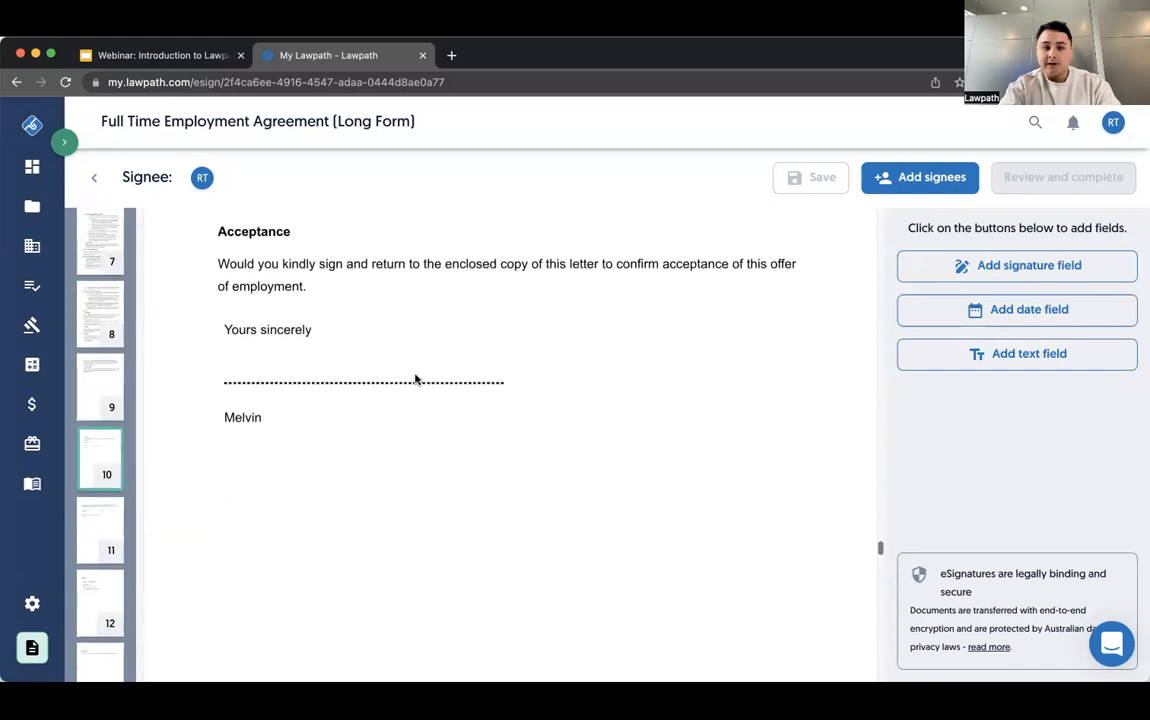
{"action": "scroll", "coordinate": [415, 379], "scroll_direction": "up", "scroll_amount": 2}
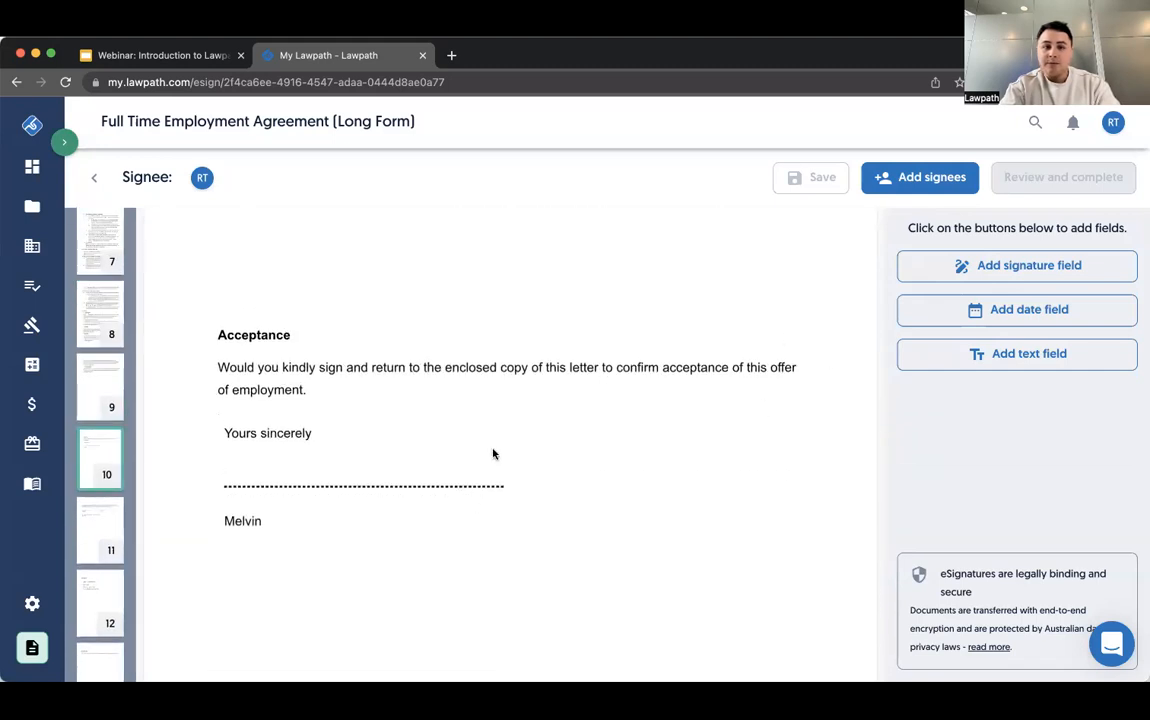
{"action": "left_click", "coordinate": [983, 283]}
{"action": "left_click_drag", "start_coordinate": [785, 380], "coordinate": [304, 464]}
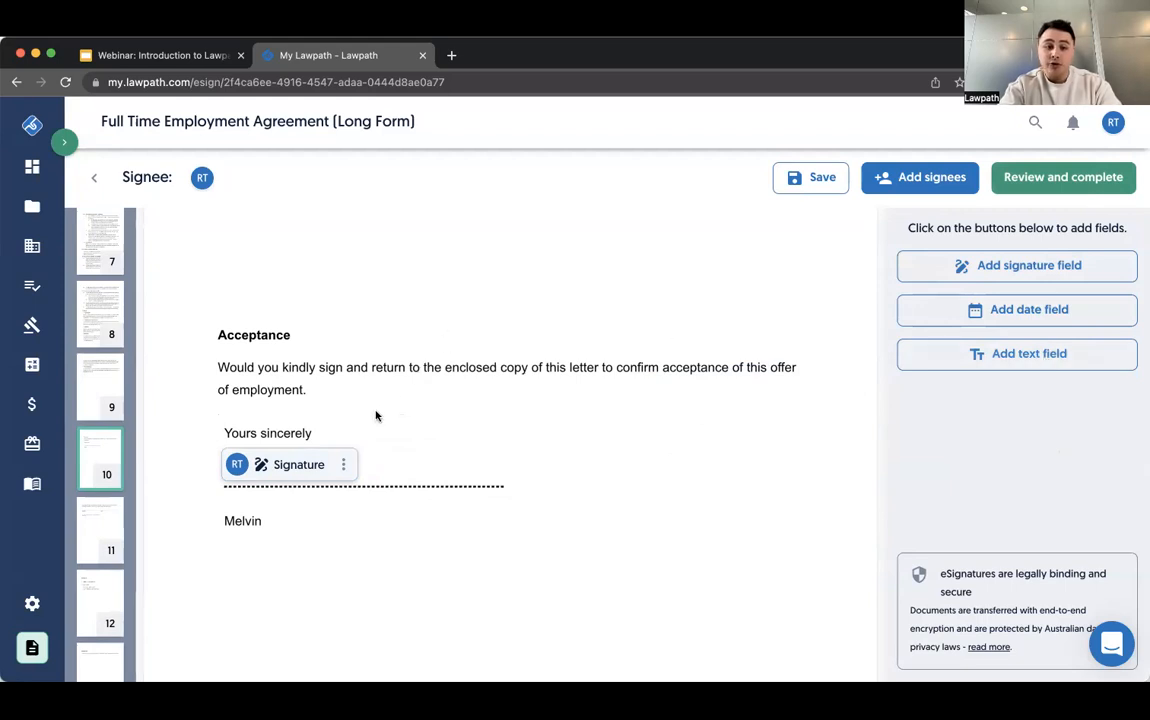
- Add a date field beside the Acceptance signature field on page 10 and place a text field below the date
{"action": "left_click", "coordinate": [988, 309]}
{"action": "left_click_drag", "start_coordinate": [785, 441], "coordinate": [590, 478]}
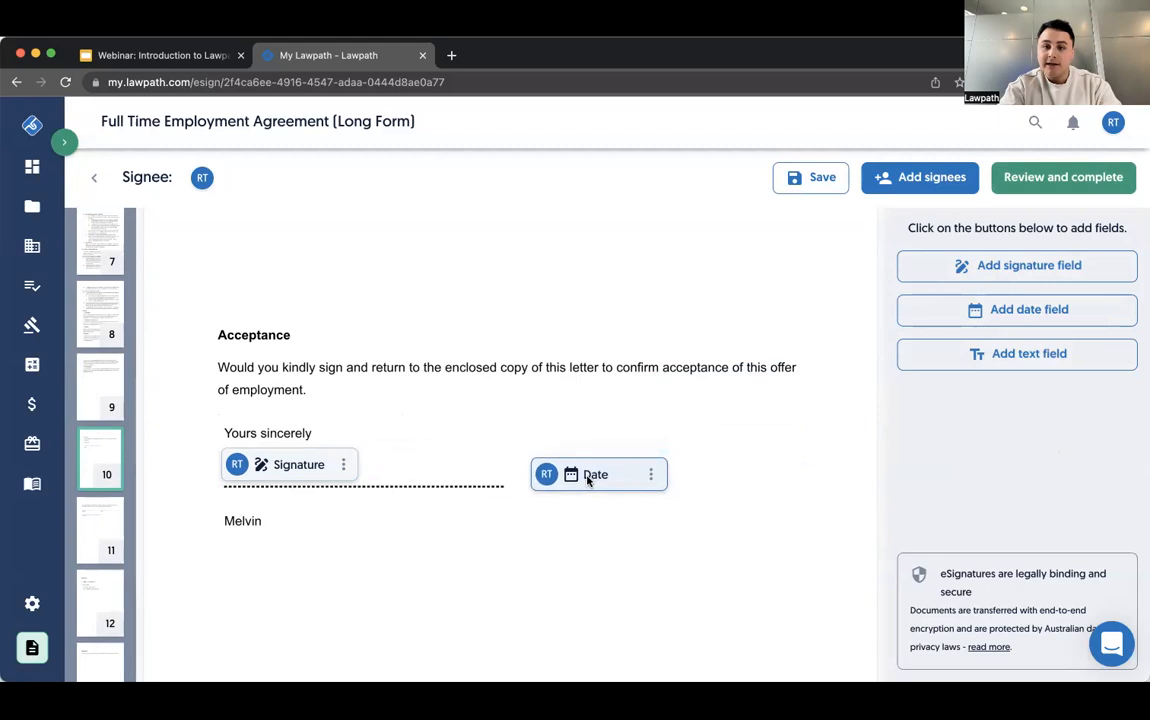
{"action": "left_click", "coordinate": [1027, 357]}
{"action": "left_click_drag", "start_coordinate": [788, 495], "coordinate": [593, 522]}
- Add a second signee to the document, entering their first name, last name and e-mail address, and confirm the list
{"action": "scroll", "coordinate": [593, 522], "scroll_direction": "down", "scroll_amount": 5}
{"action": "scroll", "coordinate": [593, 522], "scroll_direction": "down", "scroll_amount": 5}
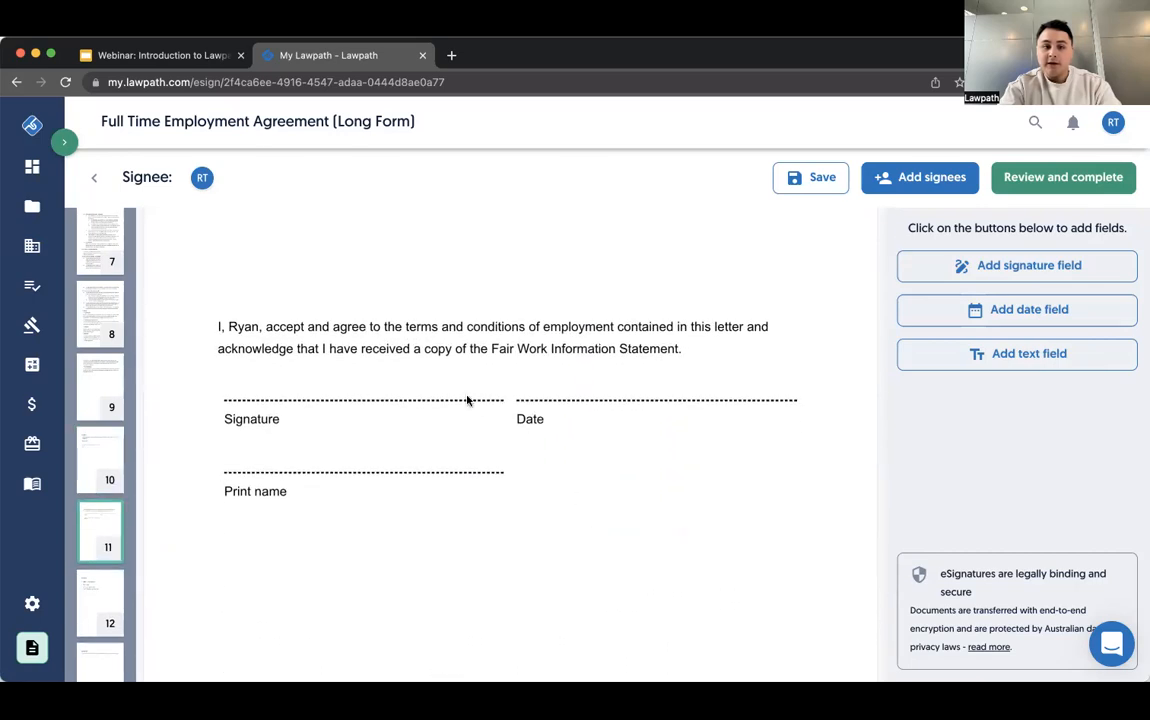
{"action": "left_click", "coordinate": [940, 188]}
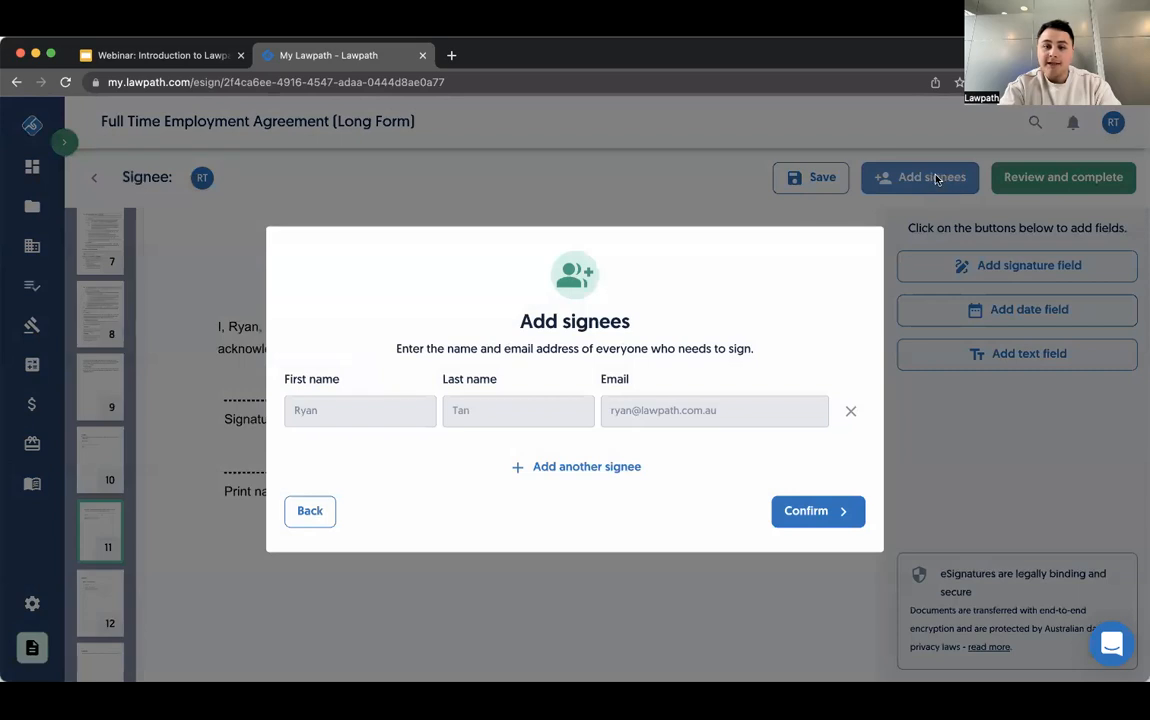
{"action": "left_click", "coordinate": [578, 465]}
{"action": "left_click", "coordinate": [399, 440]}
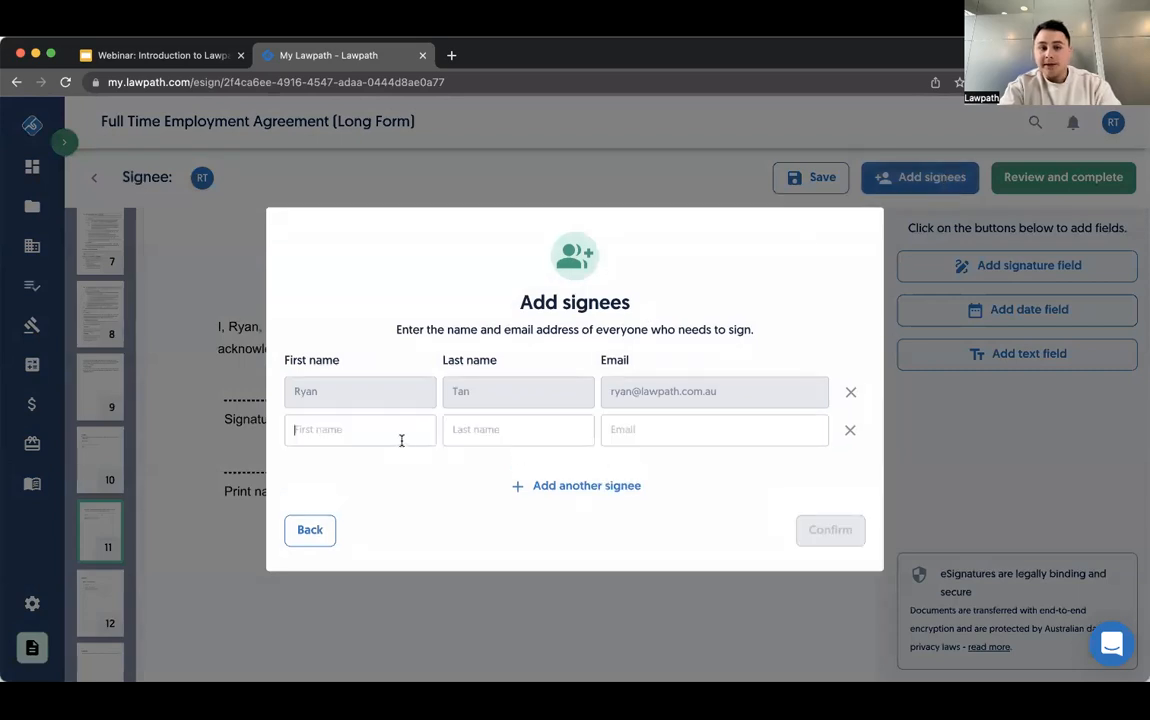
{"action": "type", "text": "Test"}
{"action": "left_click", "coordinate": [503, 436]}
{"action": "key", "text": "Tab"}
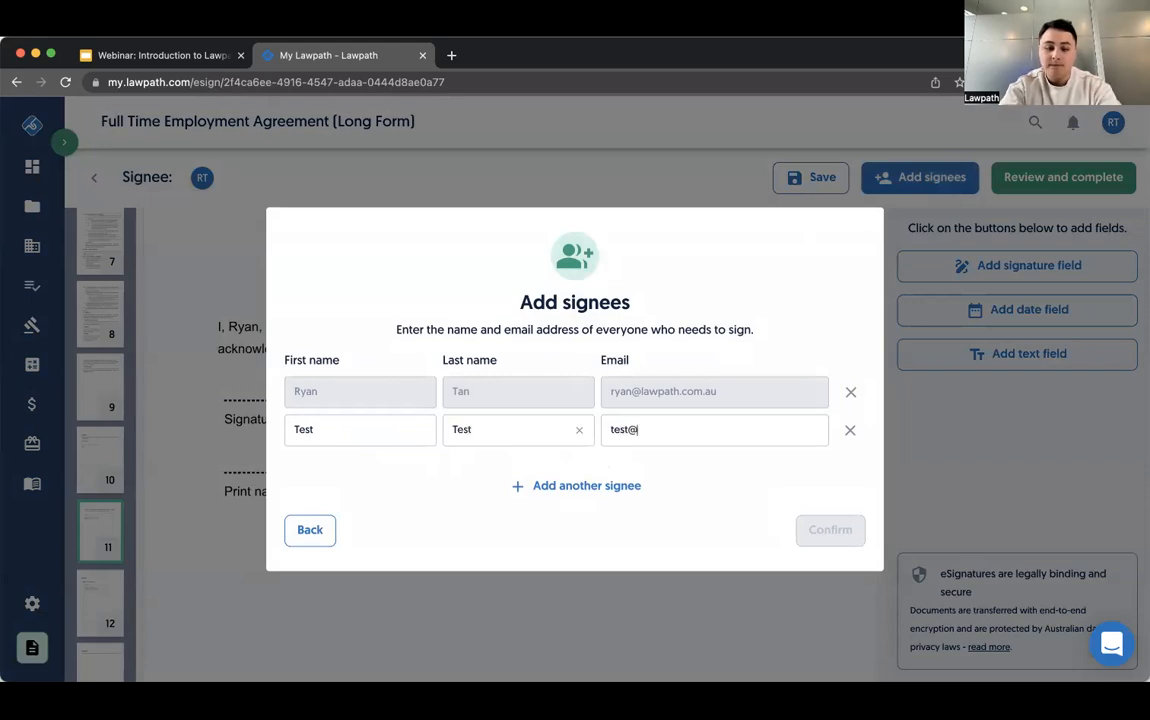
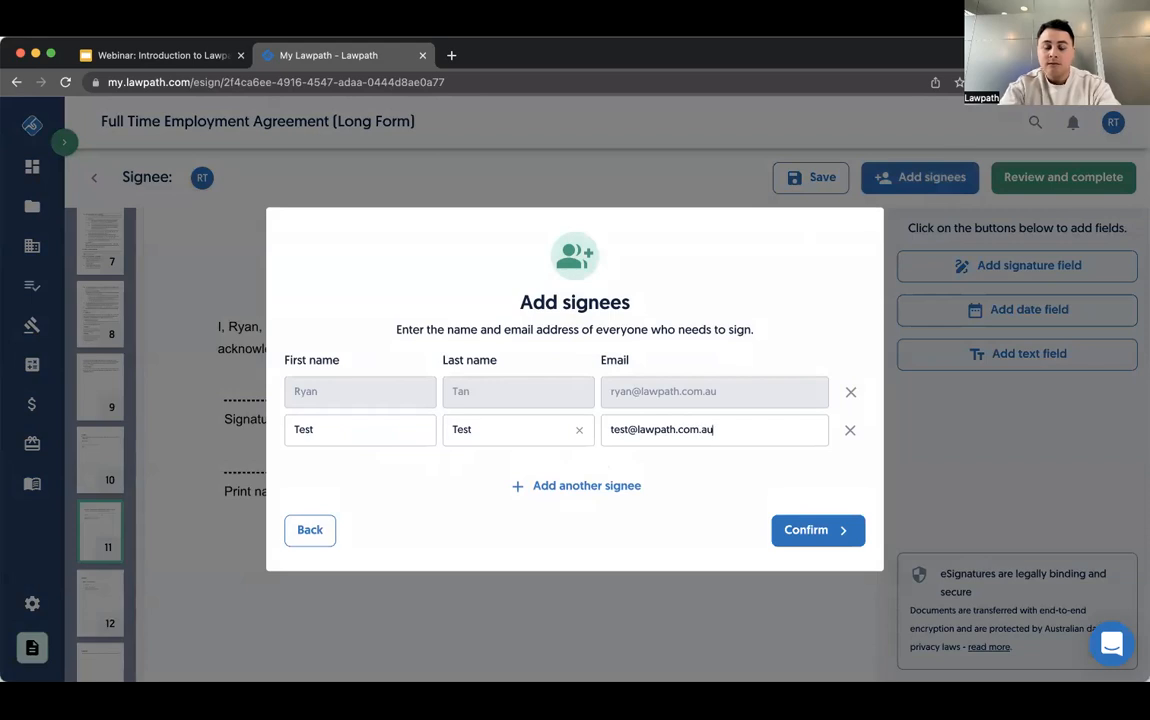
{"action": "left_click", "coordinate": [815, 533]}
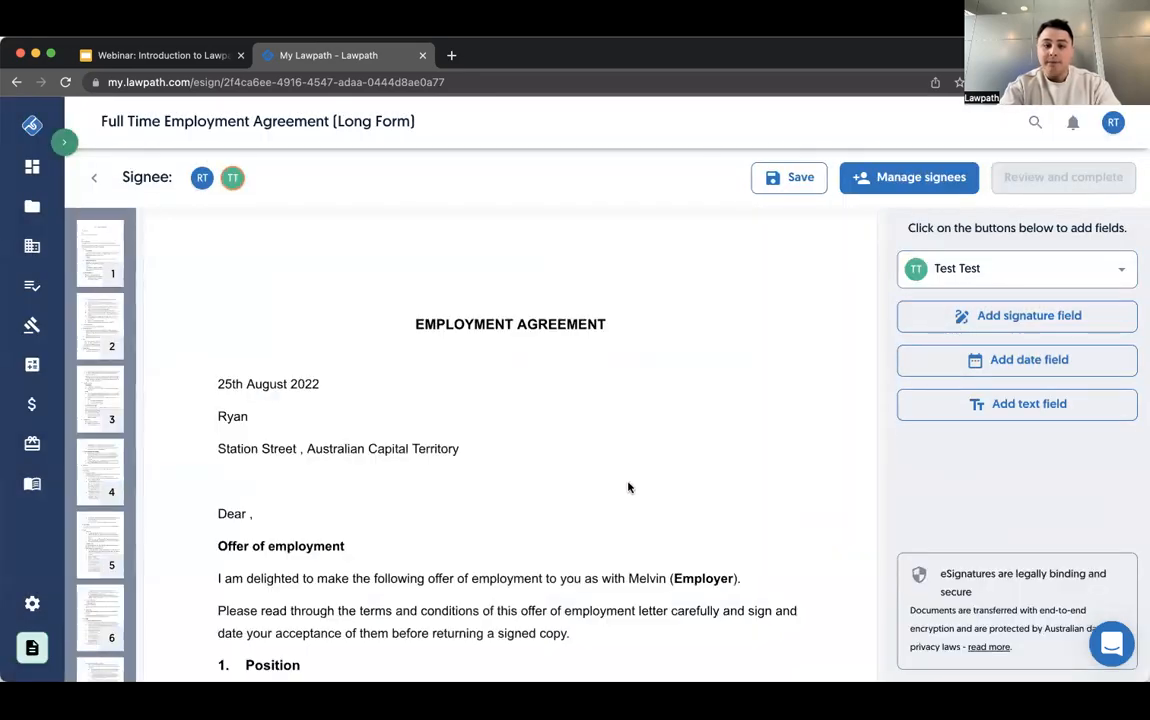
- Place signature, date and text fields for the second signee on the Signature, Date and Print name lines of page 11
{"action": "scroll", "coordinate": [629, 485], "scroll_direction": "down", "scroll_amount": 20}
{"action": "scroll", "coordinate": [629, 487], "scroll_direction": "down", "scroll_amount": 20}
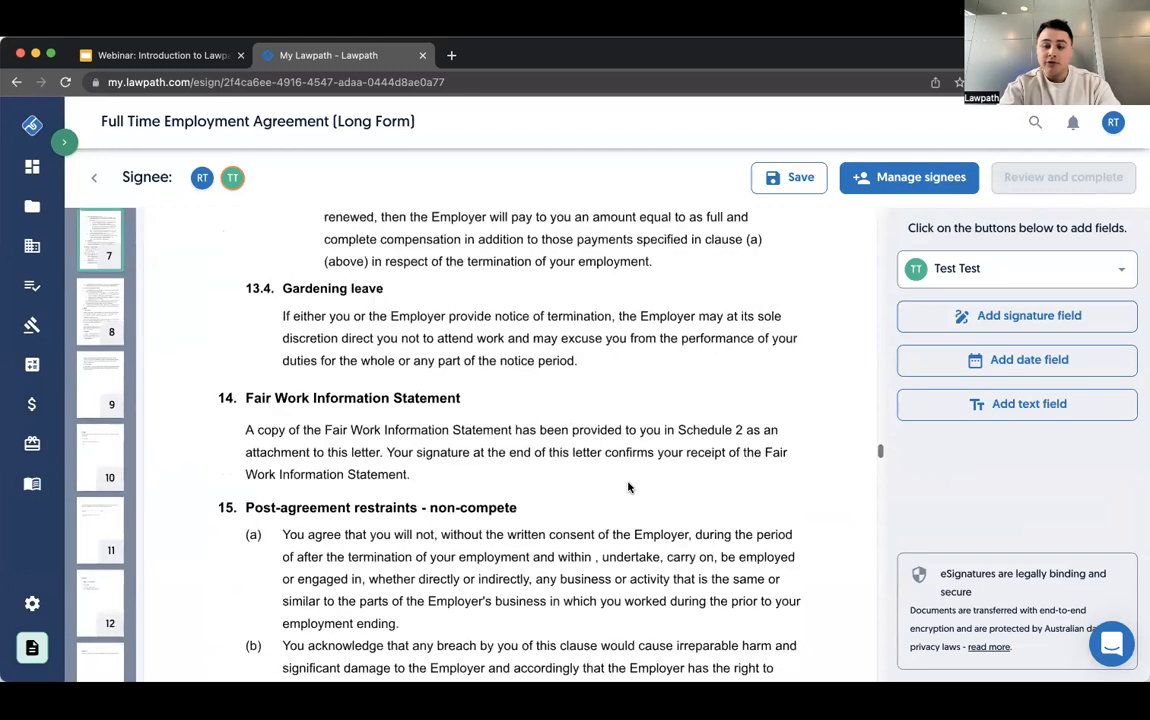
{"action": "scroll", "coordinate": [628, 487], "scroll_direction": "down", "scroll_amount": 10}
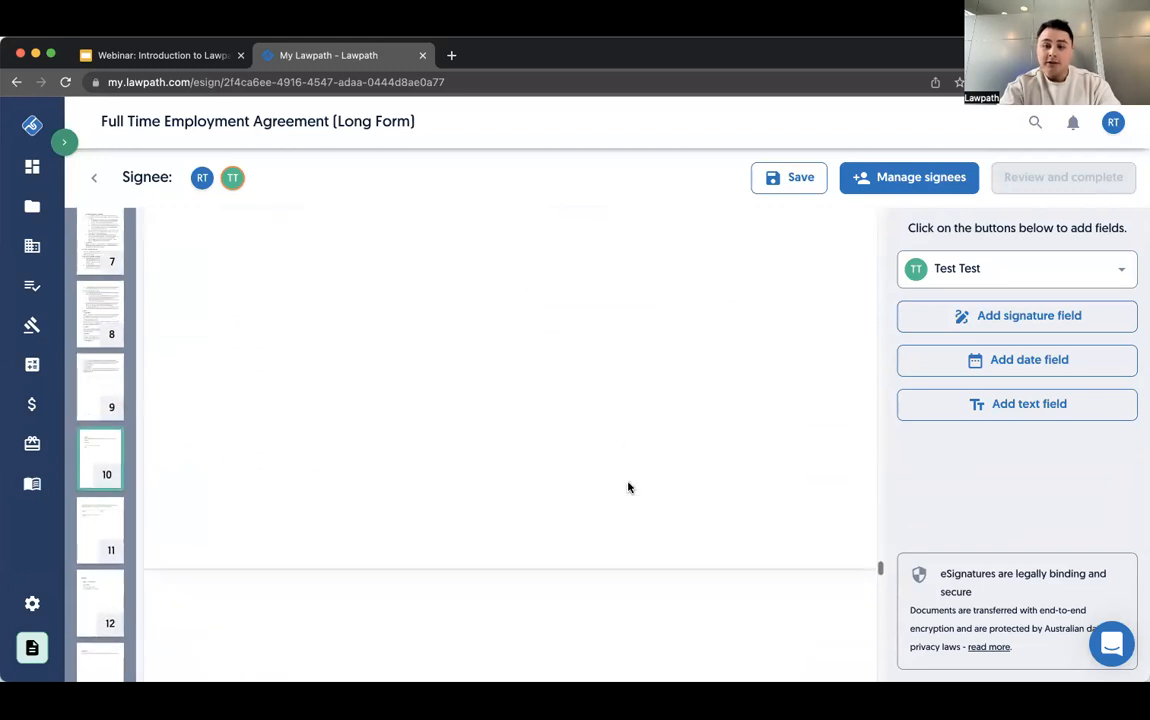
{"action": "scroll", "coordinate": [324, 340], "scroll_direction": "up", "scroll_amount": 1}
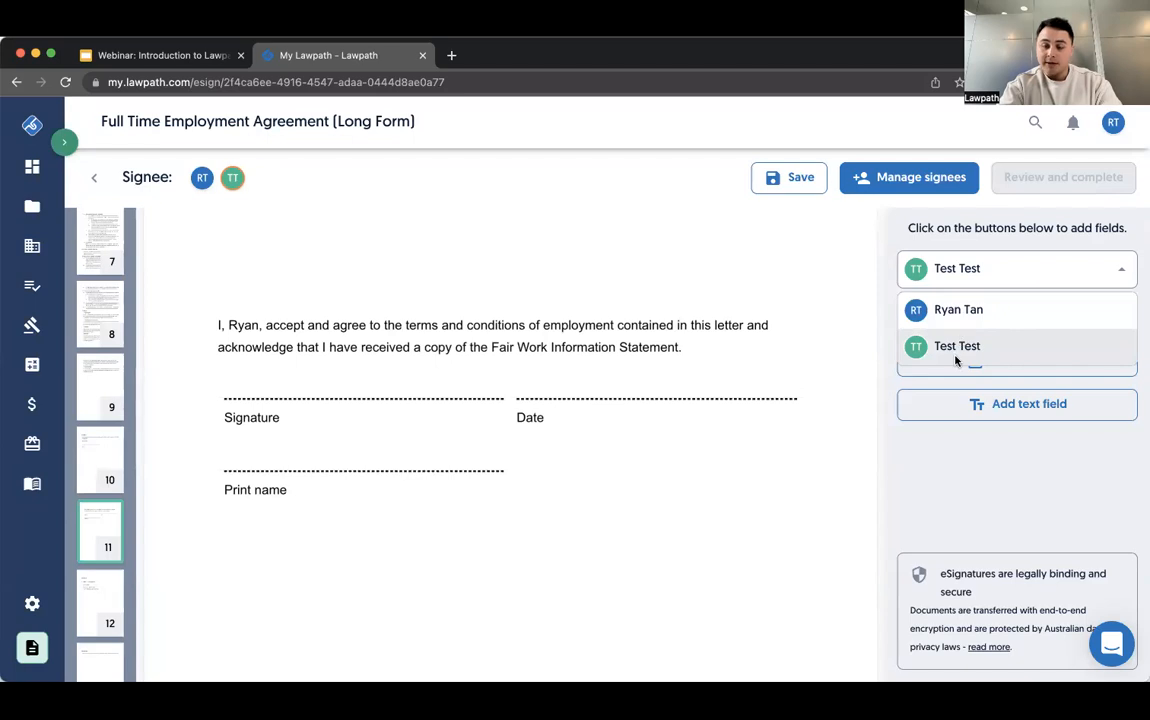
{"action": "left_click", "coordinate": [960, 355]}
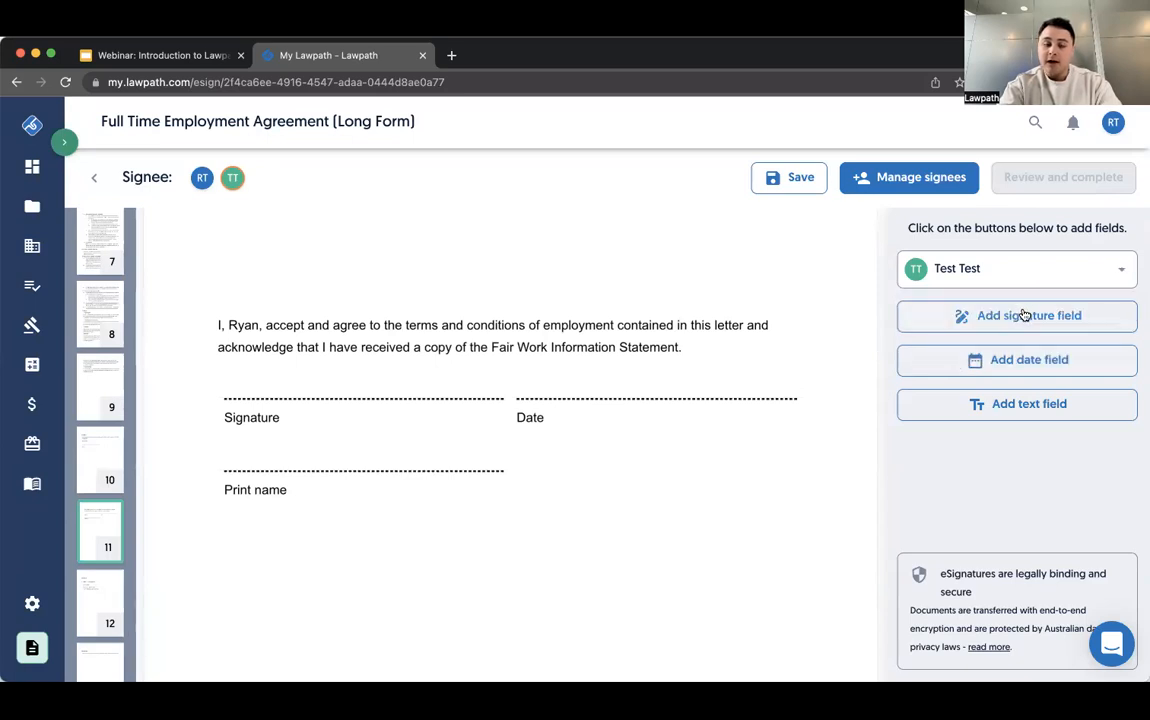
{"action": "left_click", "coordinate": [1022, 314]}
{"action": "left_click_drag", "start_coordinate": [778, 390], "coordinate": [280, 390]}
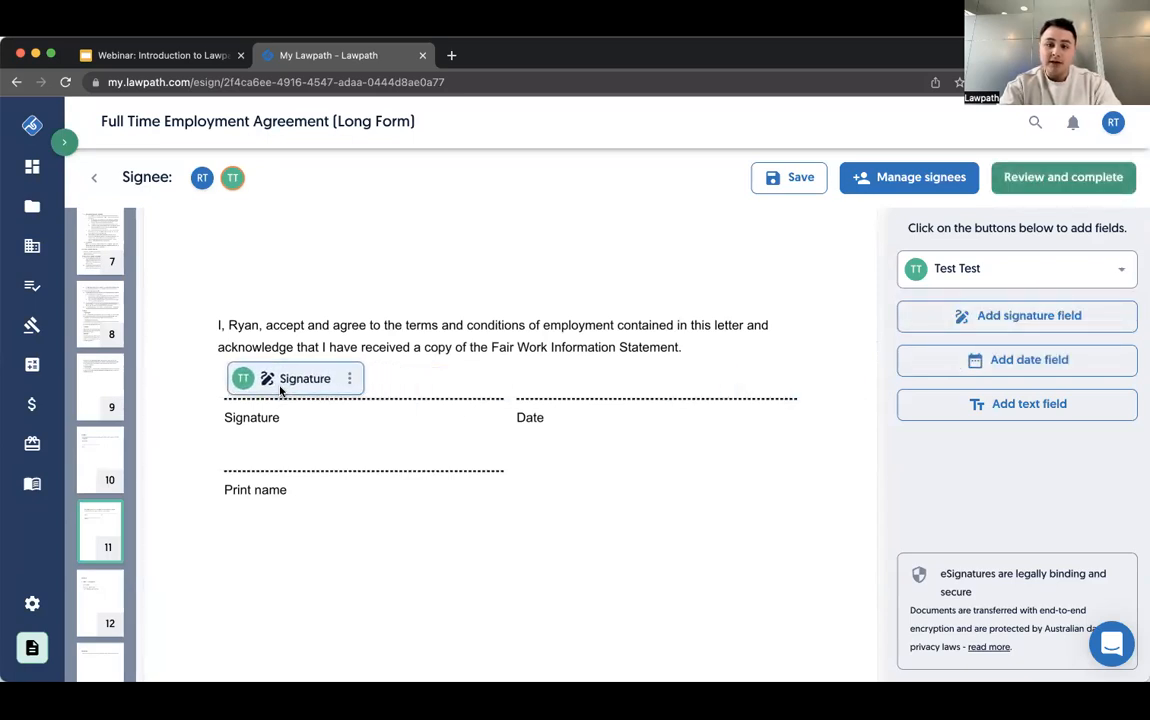
{"action": "left_click", "coordinate": [1029, 359]}
{"action": "left_click_drag", "start_coordinate": [764, 432], "coordinate": [555, 376]}
{"action": "left_click", "coordinate": [1036, 403]}
{"action": "left_click_drag", "start_coordinate": [768, 494], "coordinate": [265, 453]}
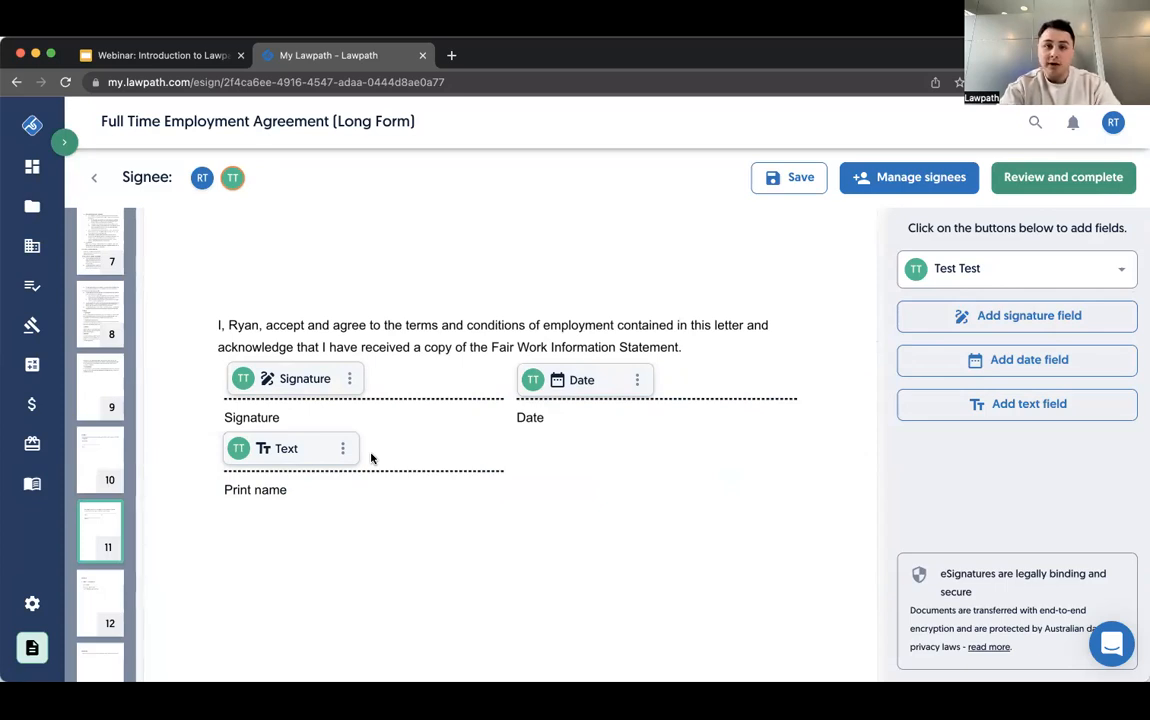
- Place an additional signature field for the second signee beside item (g) of clause 13.1
{"action": "scroll", "coordinate": [371, 458], "scroll_direction": "up", "scroll_amount": 5}
{"action": "scroll", "coordinate": [371, 458], "scroll_direction": "up", "scroll_amount": 10}
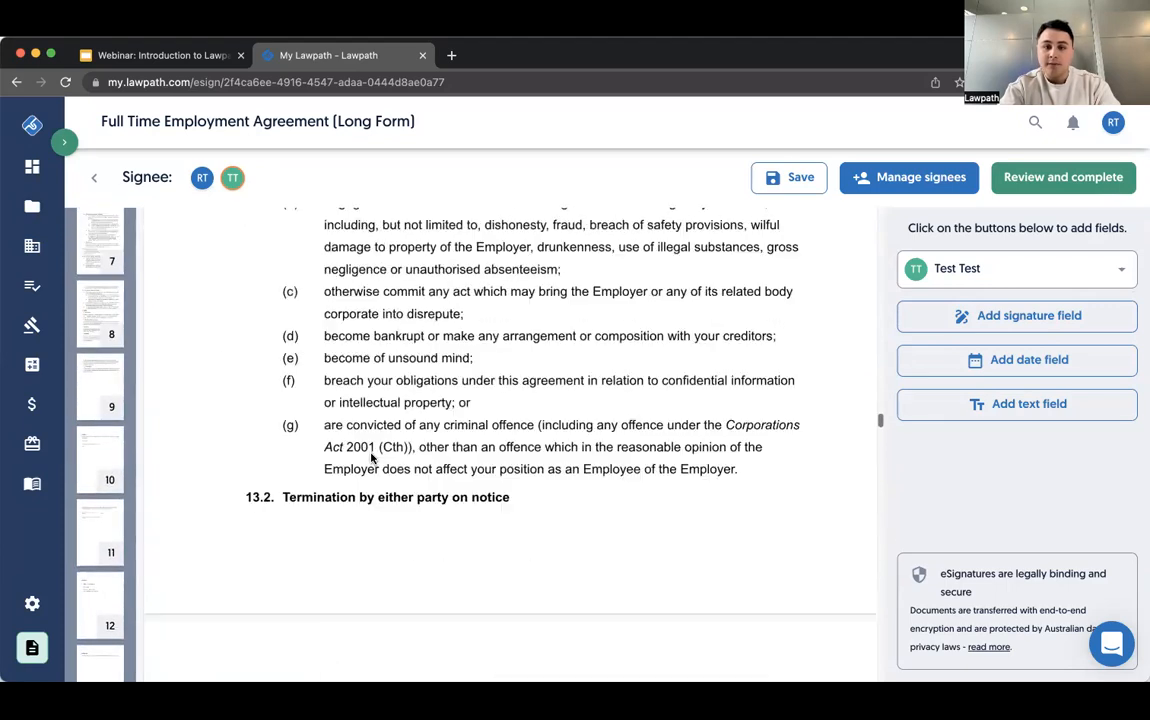
{"action": "left_click", "coordinate": [1010, 315]}
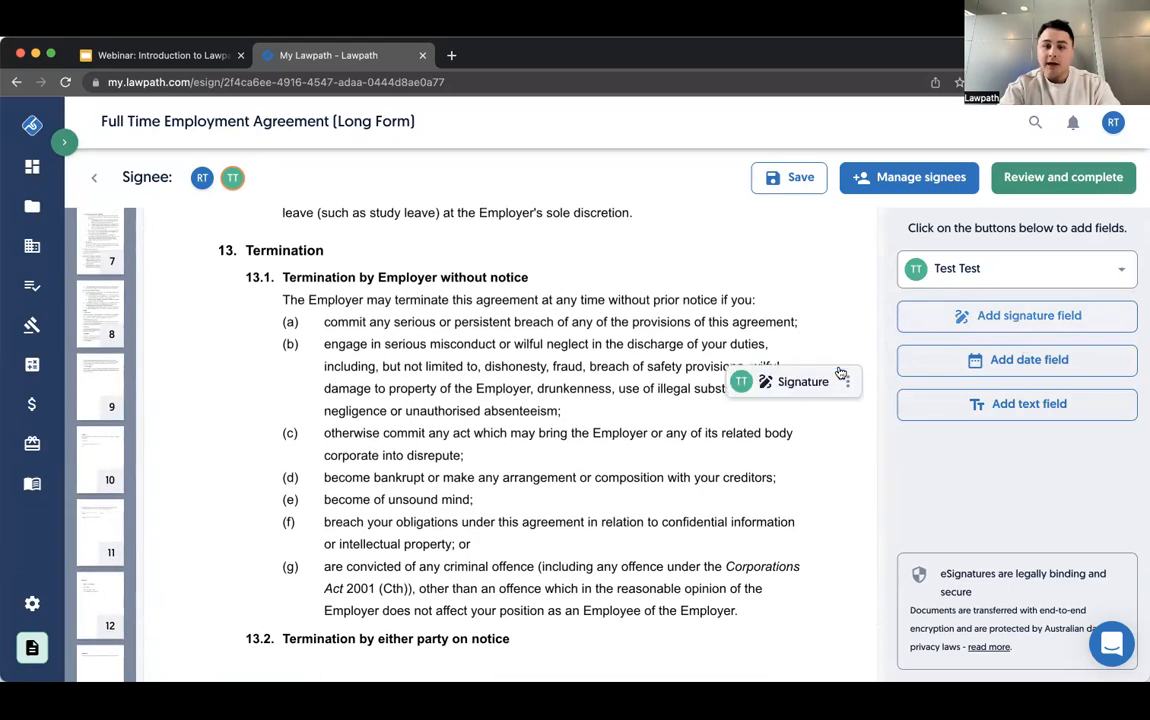
{"action": "left_click", "coordinate": [297, 611]}
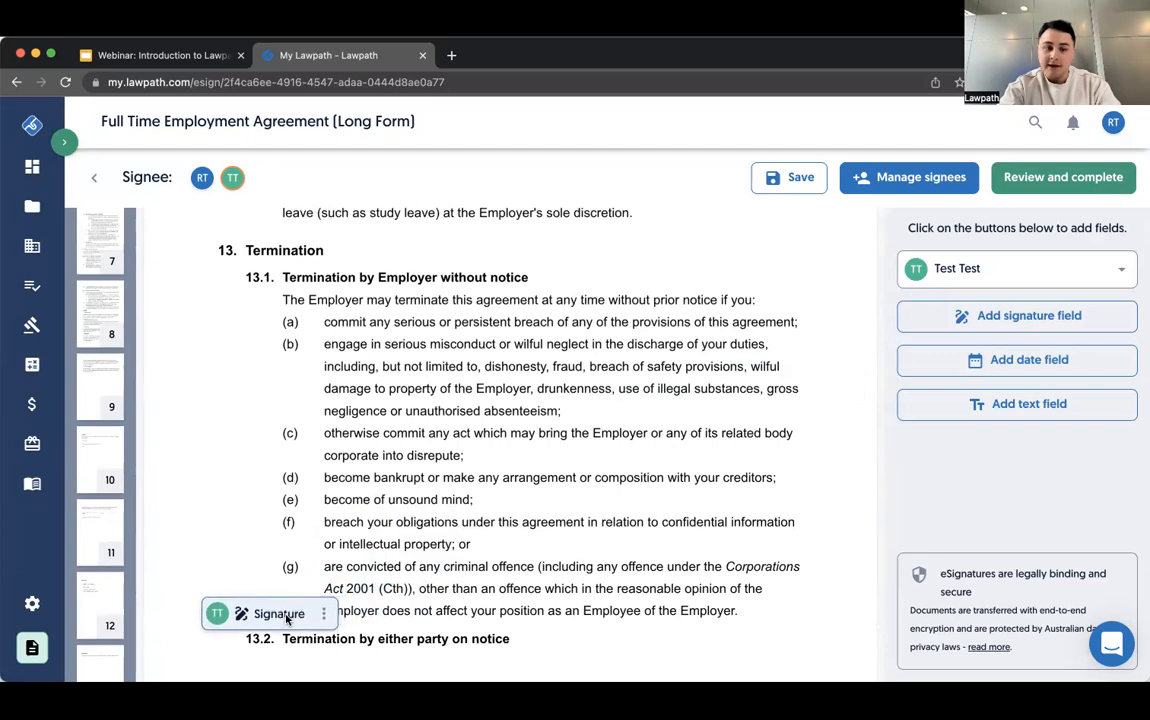
- Review the signee notification's document name and optional personal message, and go back without sending it
{"action": "left_click", "coordinate": [1074, 188]}
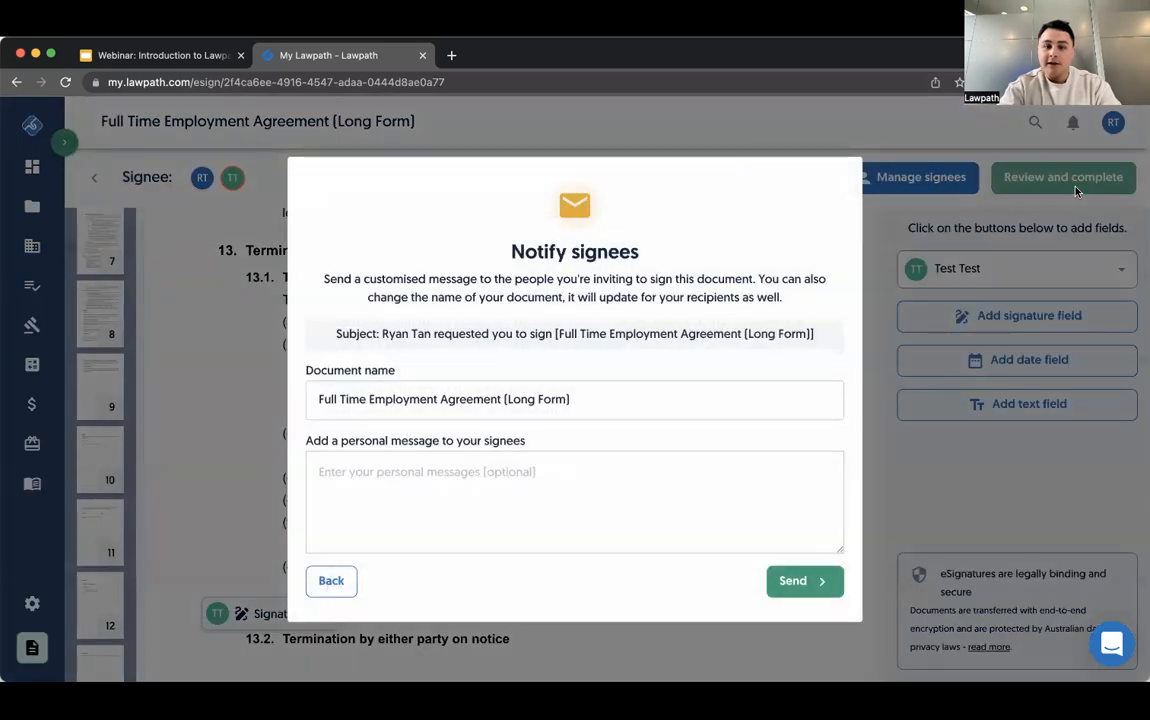
{"action": "left_click", "coordinate": [601, 501]}
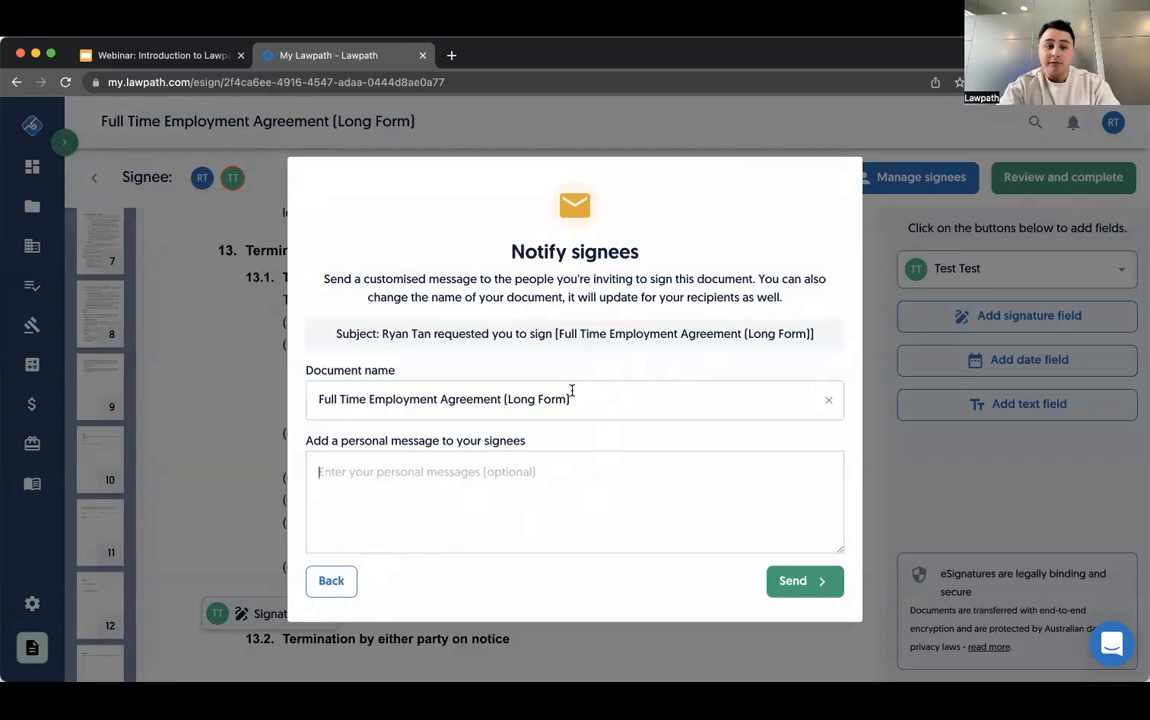
{"action": "left_click", "coordinate": [482, 471]}
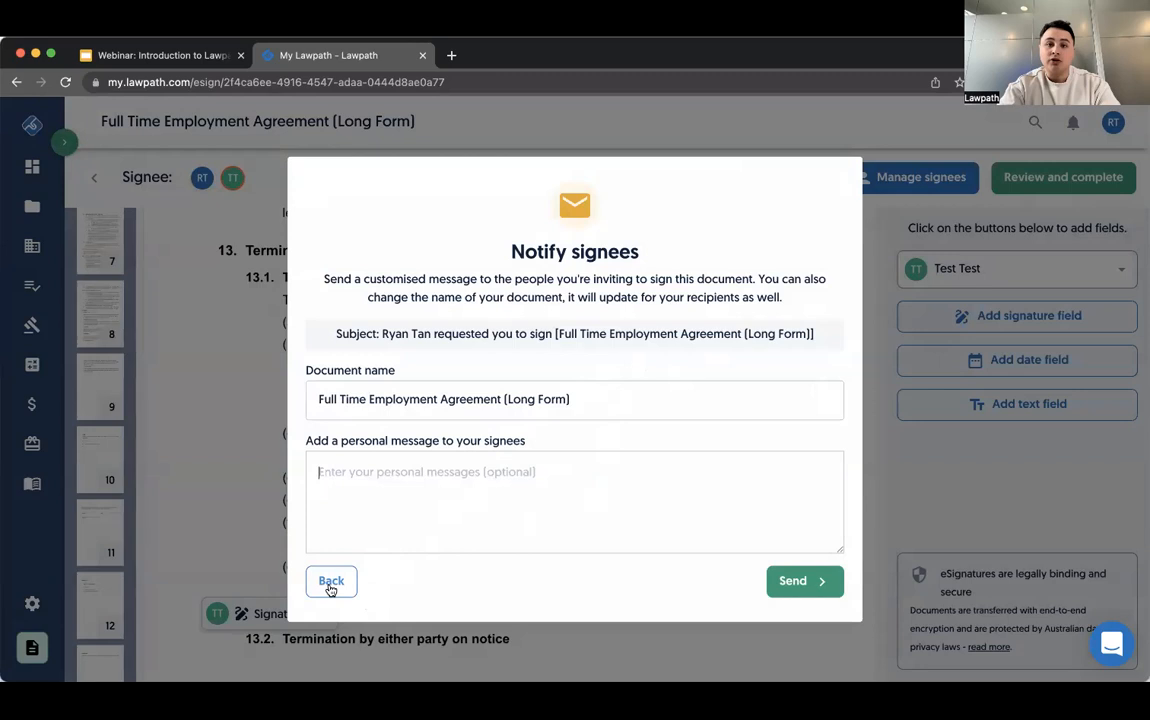
{"action": "left_click", "coordinate": [331, 582]}
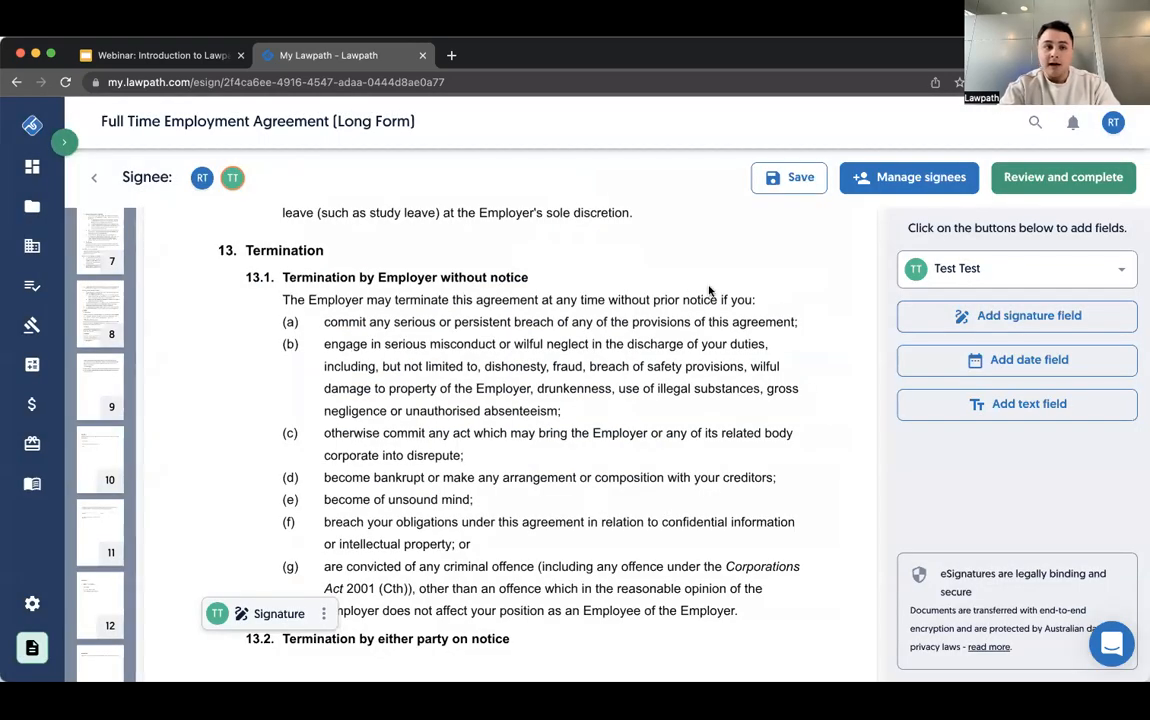
- Go to My Documents and view the details and available actions of the recent Full Time Employment Agreement (Long Form)
{"action": "left_click", "coordinate": [32, 205]}
{"action": "left_click", "coordinate": [131, 246]}
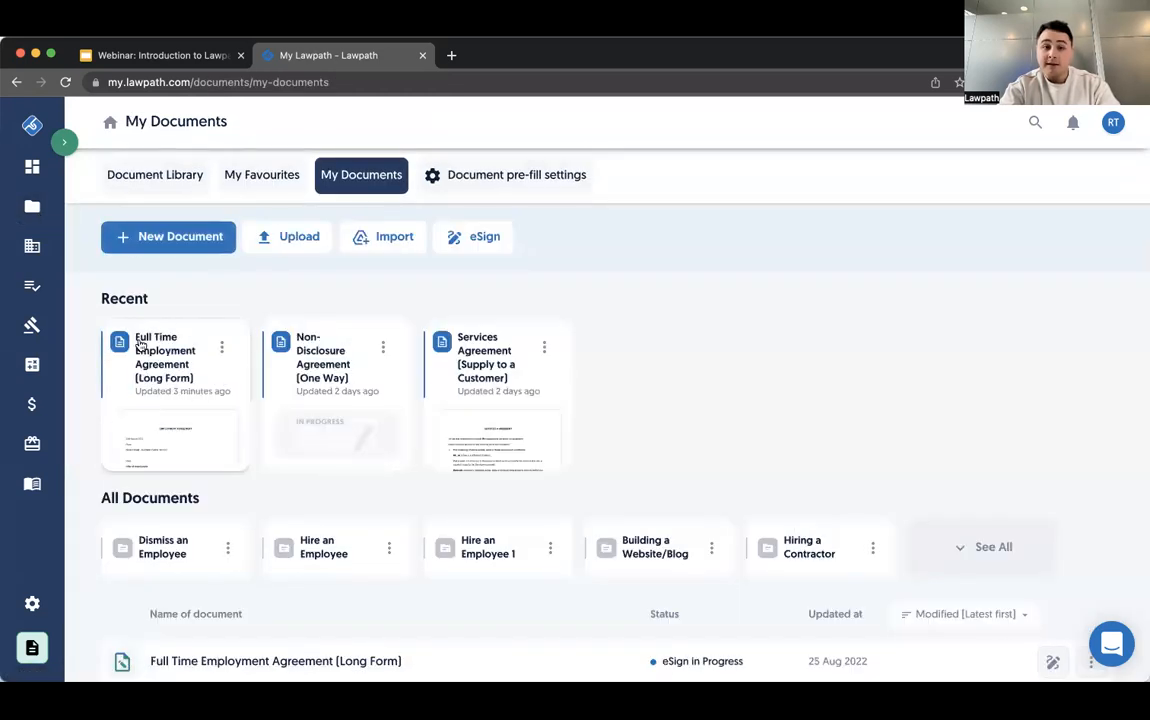
{"action": "left_click", "coordinate": [178, 350]}
{"action": "scroll", "coordinate": [713, 457], "scroll_direction": "down", "scroll_amount": 10}
{"action": "scroll", "coordinate": [729, 446], "scroll_direction": "up", "scroll_amount": 2}
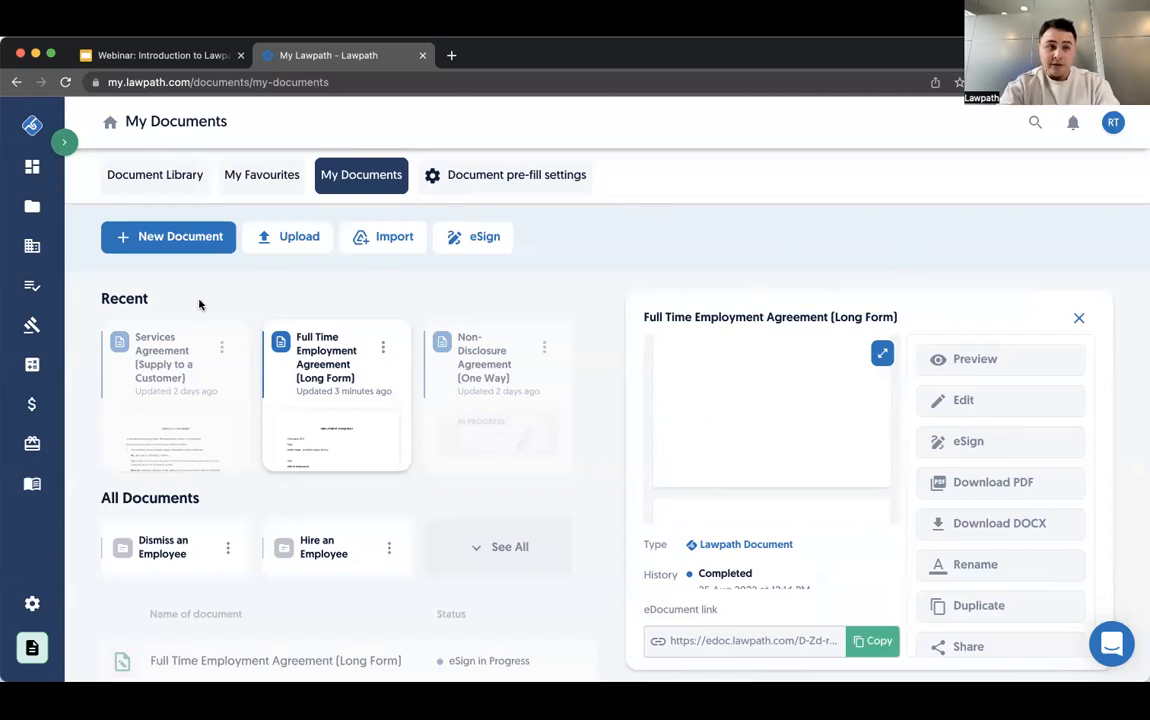
- Open My Workflows under Legal Workflows and start the recommended Hire an Employee workflow
{"action": "left_click", "coordinate": [38, 292]}
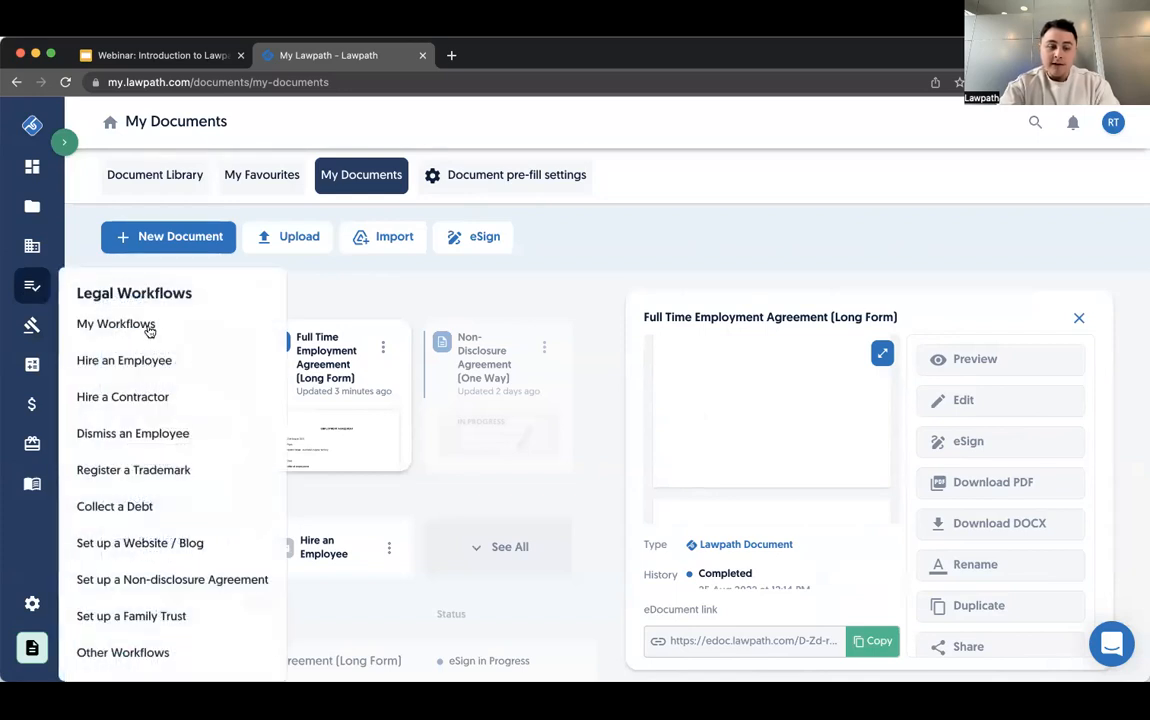
{"action": "left_click", "coordinate": [147, 328]}
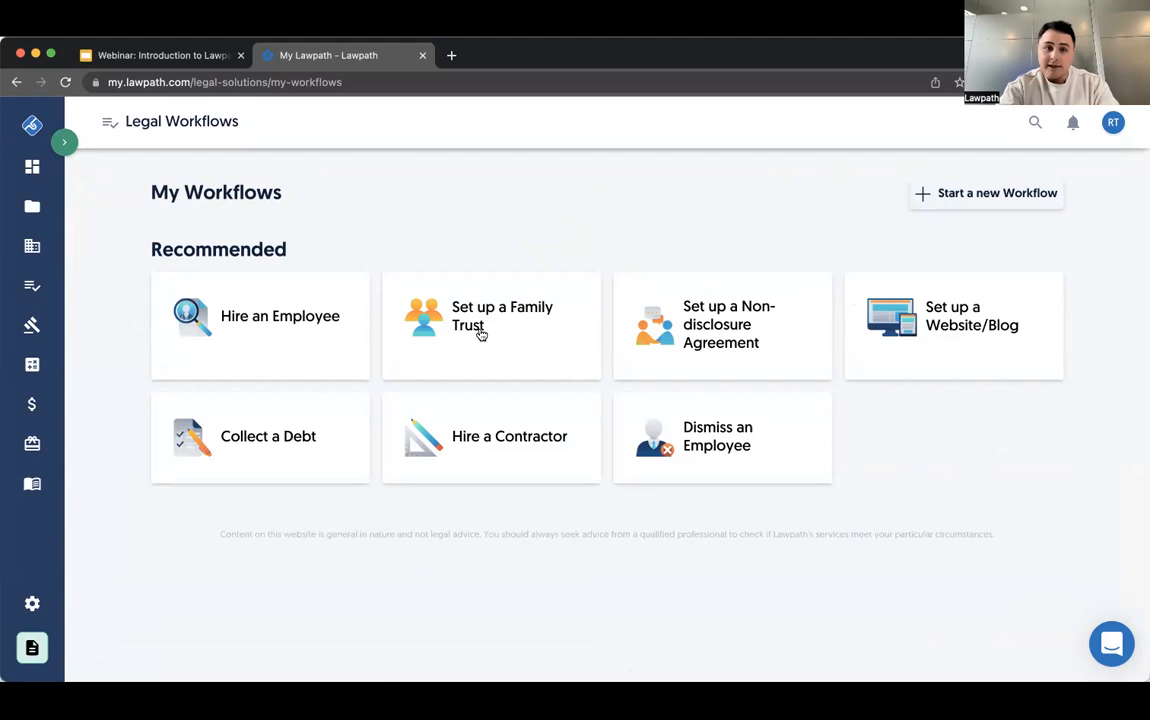
{"action": "left_click", "coordinate": [291, 312]}
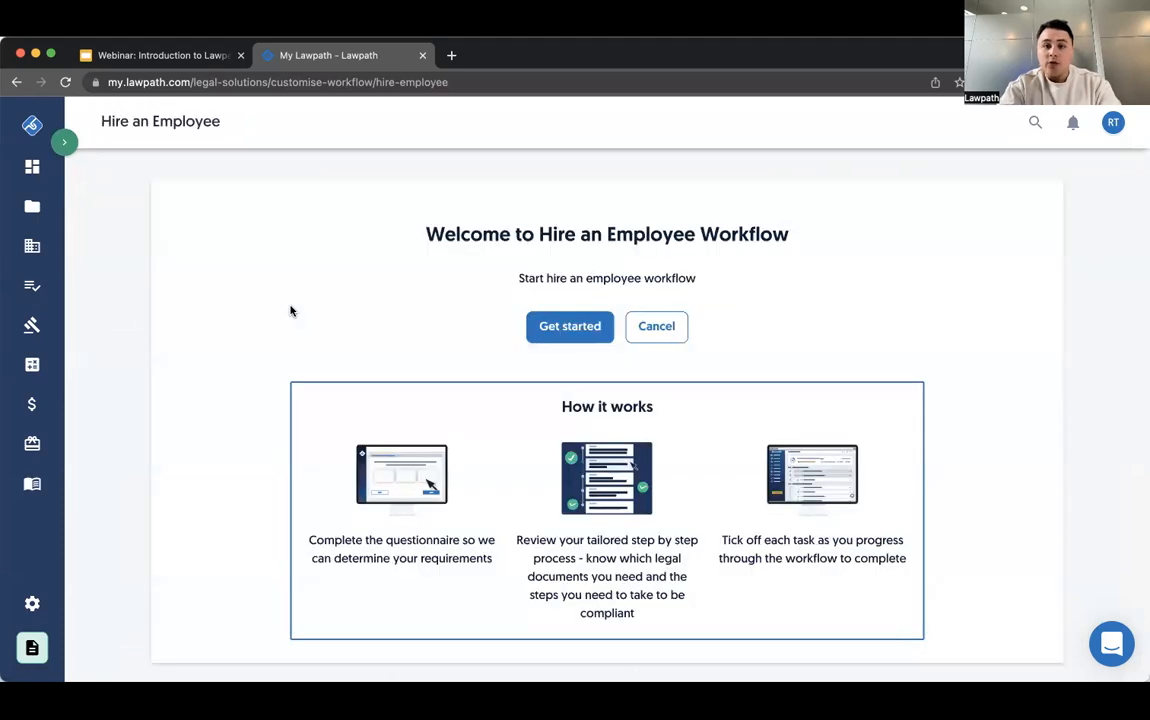
{"action": "left_click", "coordinate": [545, 340]}
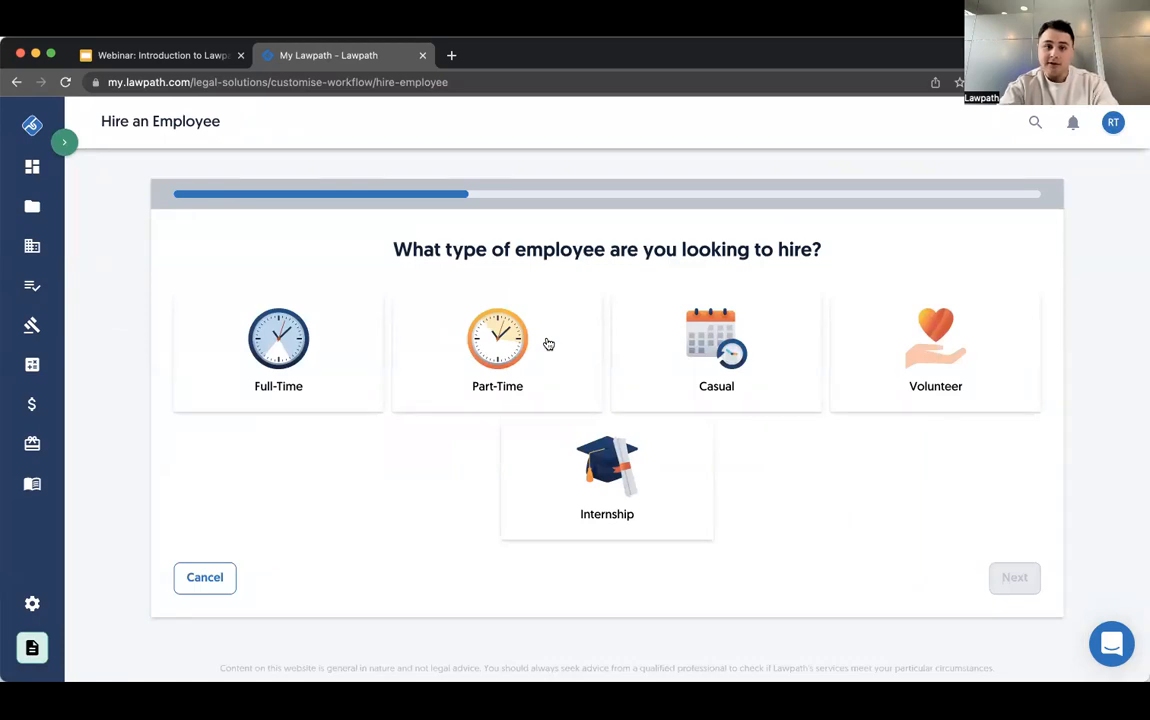
- Answer the hiring questionnaire with Full-Time as the employee type and Yes for Australian residency or Australian/New Zealand citizenship
{"action": "left_click", "coordinate": [287, 374]}
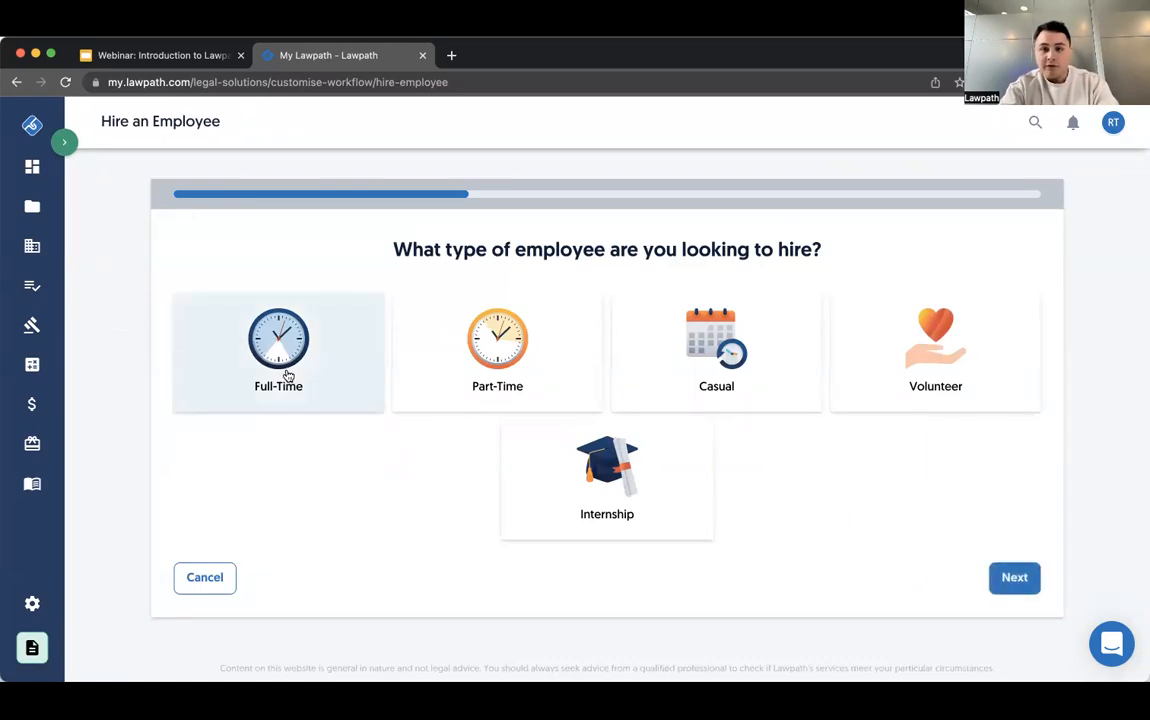
{"action": "left_click", "coordinate": [1016, 578]}
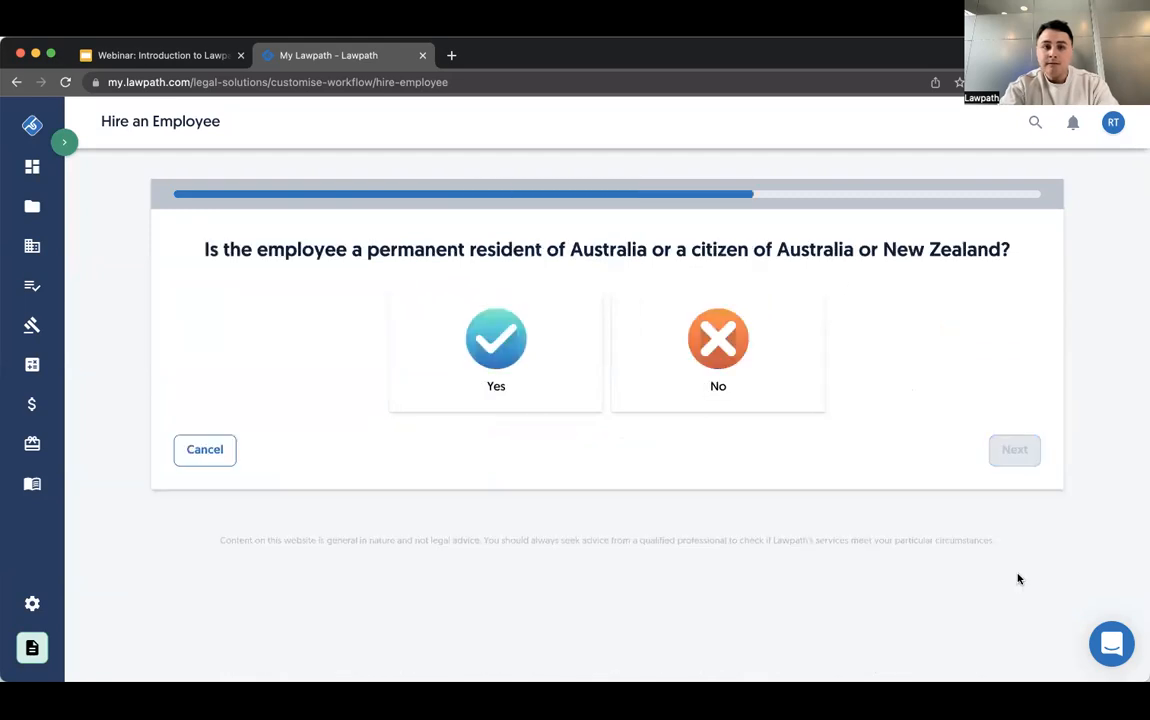
{"action": "left_click", "coordinate": [503, 372]}
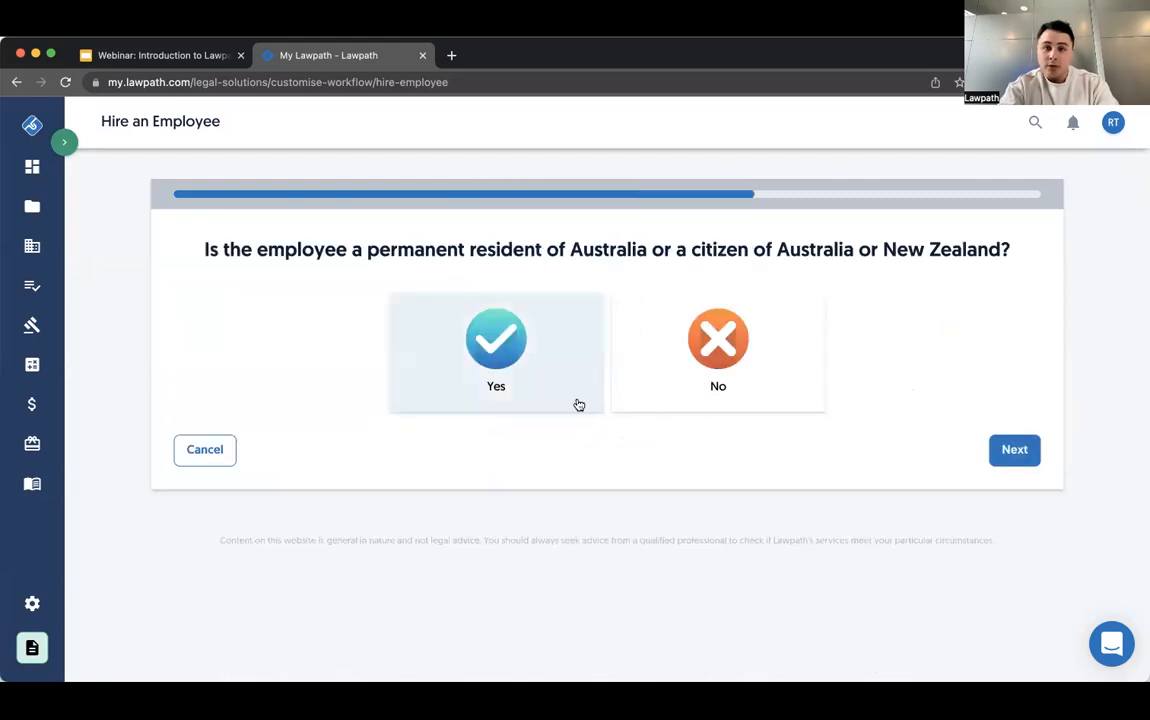
{"action": "left_click", "coordinate": [1025, 458]}
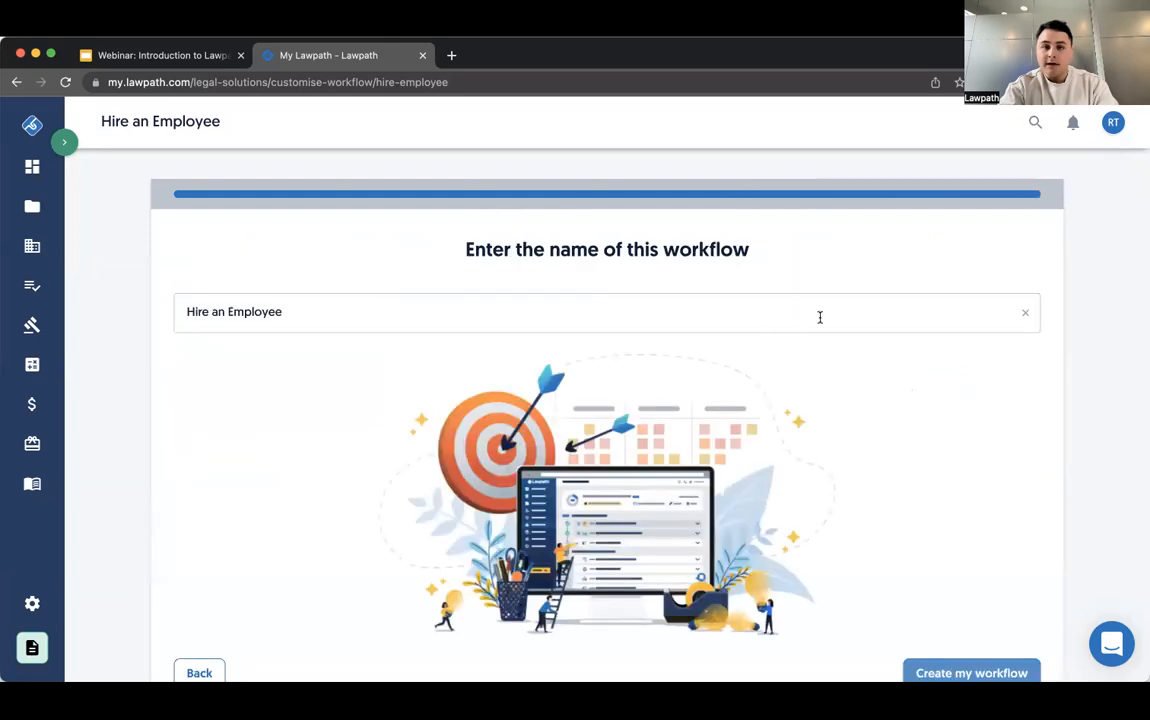
- Append a hyphen and the employee's first name to the workflow name "Hire an Employee" and create the workflow
{"action": "left_click", "coordinate": [819, 317]}
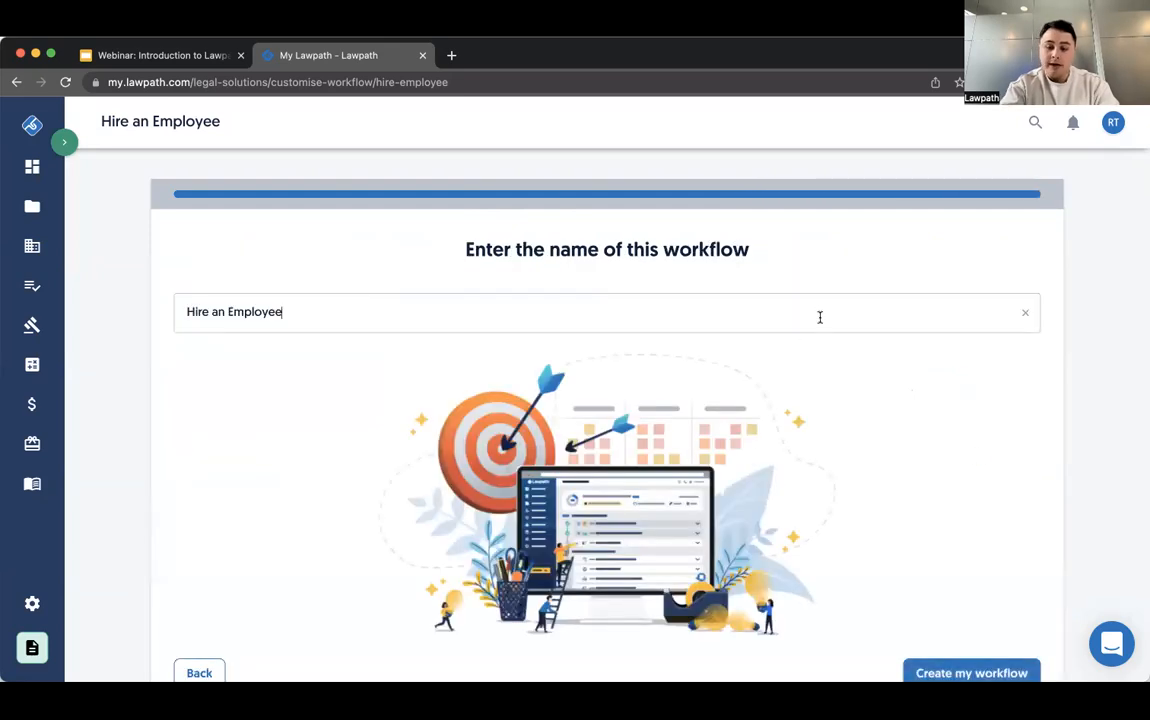
{"action": "type", "text": "- Steve"}
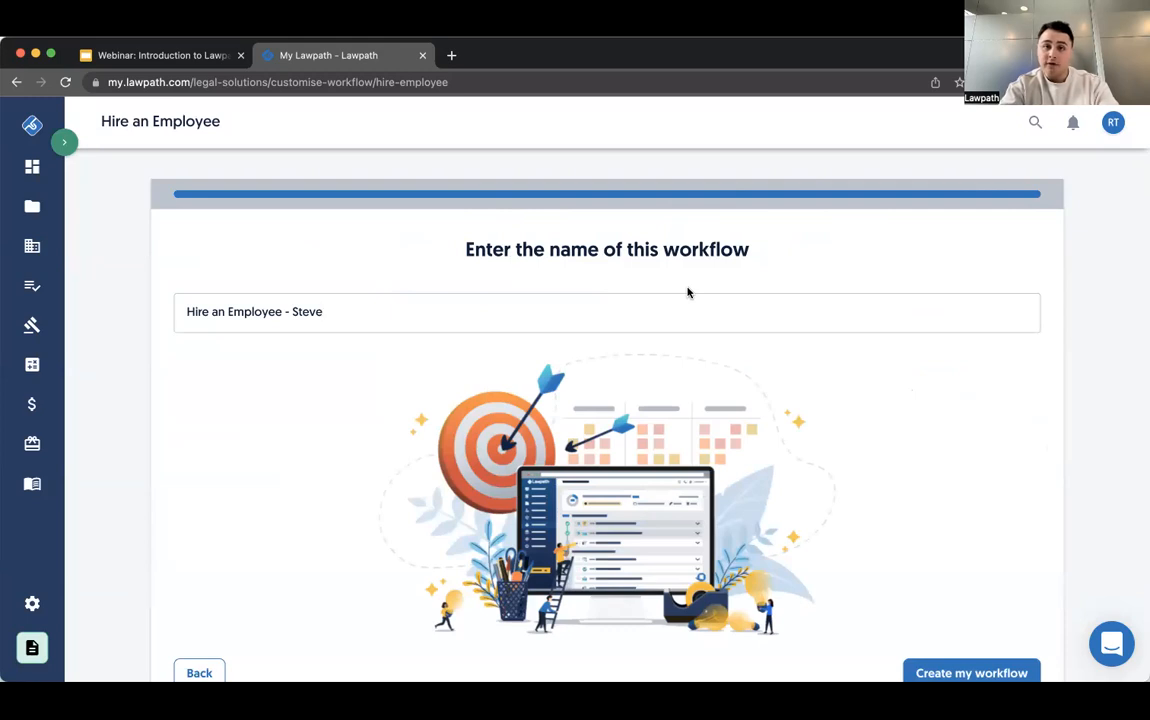
{"action": "scroll", "coordinate": [688, 292], "scroll_direction": "down", "scroll_amount": 2}
{"action": "left_click", "coordinate": [927, 575]}
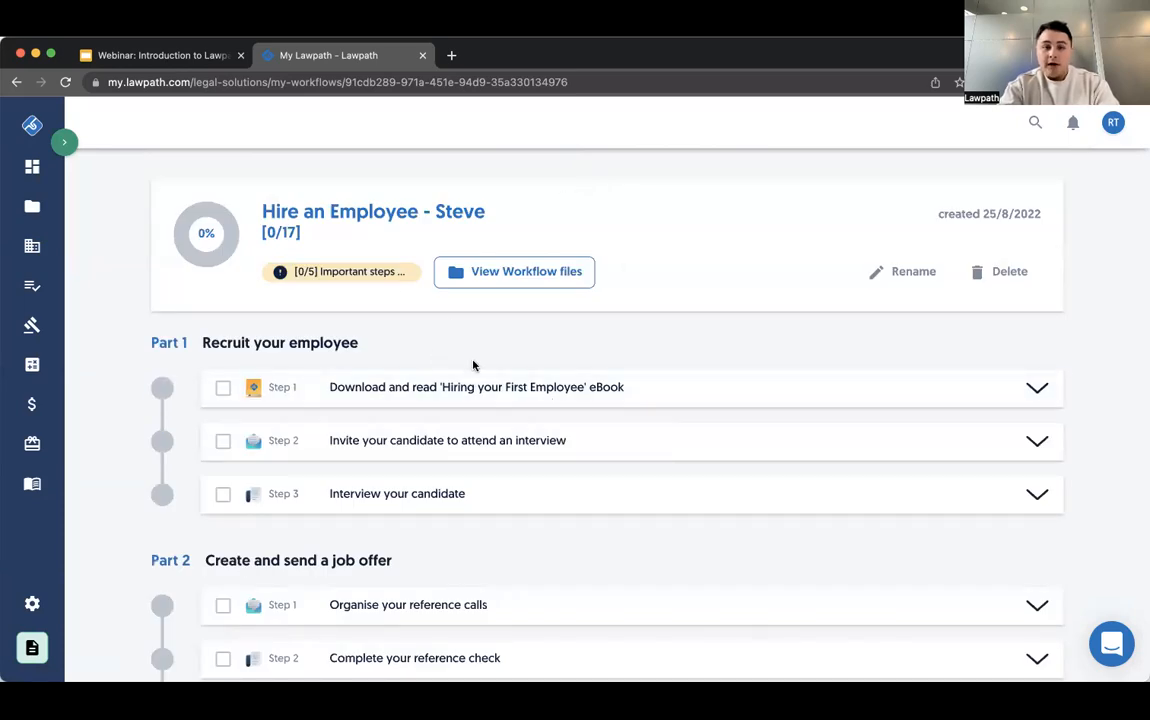
- Read the job offer email template in Part 2's "Make an offer to your candidate" step, and collapse the step again
{"action": "scroll", "coordinate": [474, 365], "scroll_direction": "down", "scroll_amount": 3}
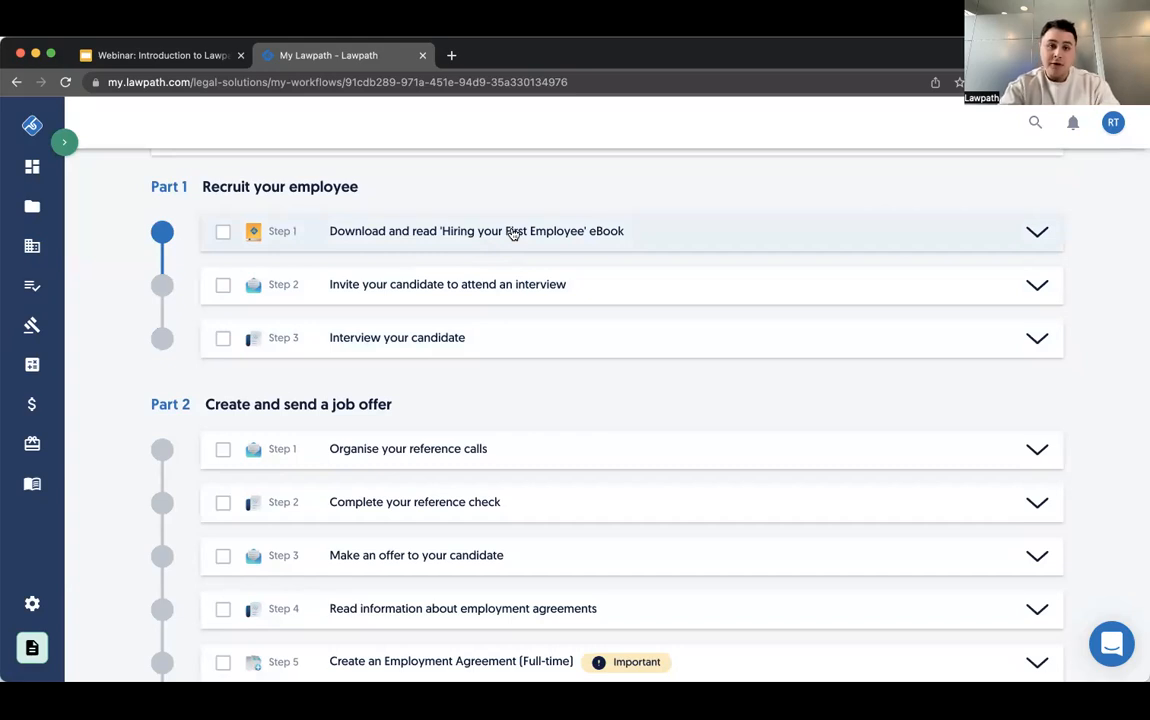
{"action": "scroll", "coordinate": [490, 320], "scroll_direction": "down", "scroll_amount": 1}
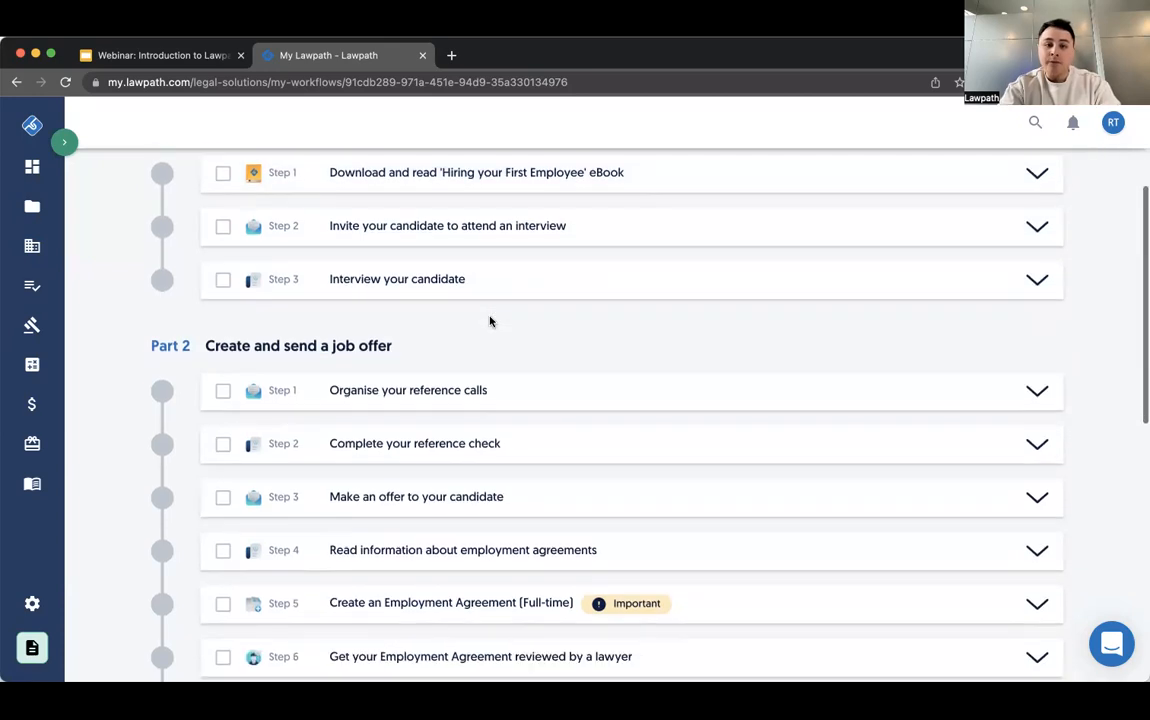
{"action": "left_click", "coordinate": [446, 490]}
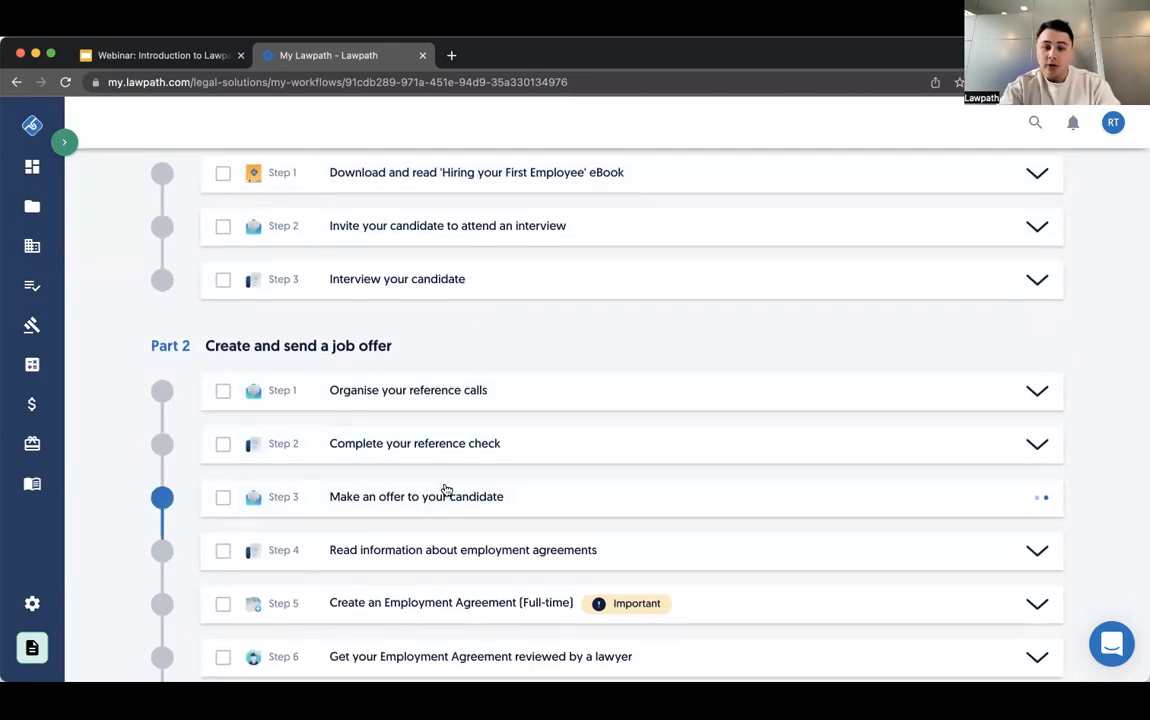
{"action": "scroll", "coordinate": [452, 475], "scroll_direction": "down", "scroll_amount": 3}
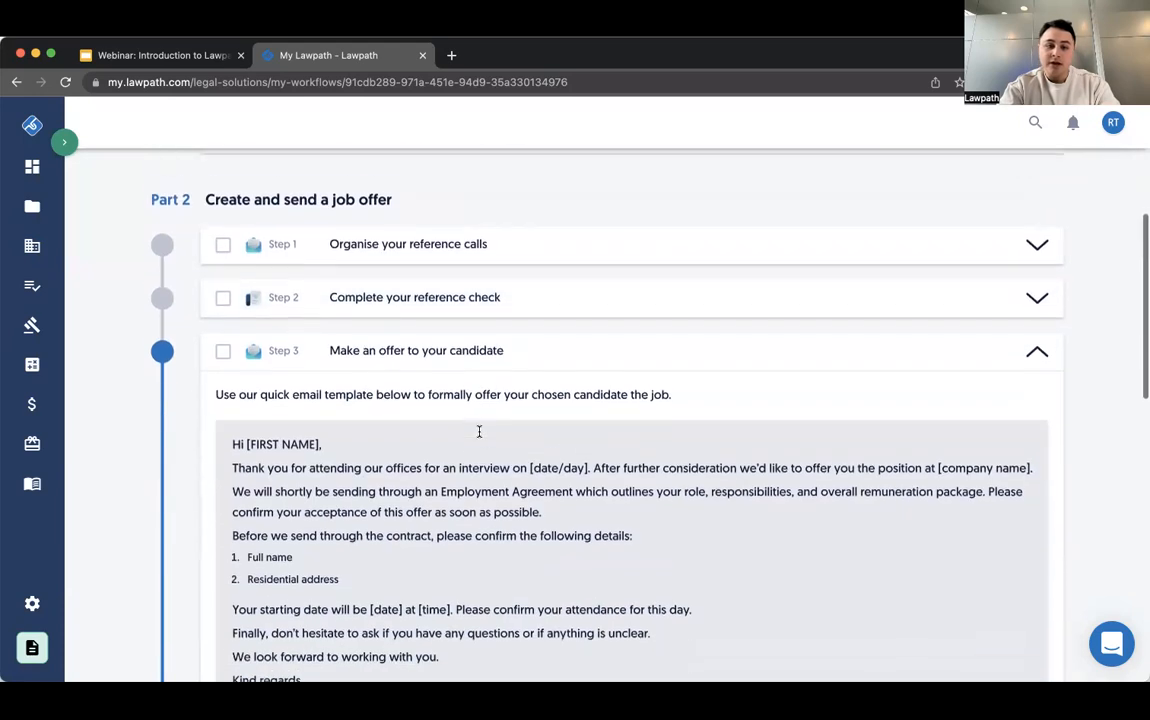
{"action": "left_click_drag", "start_coordinate": [493, 594], "coordinate": [425, 481]}
{"action": "left_click", "coordinate": [425, 481]}
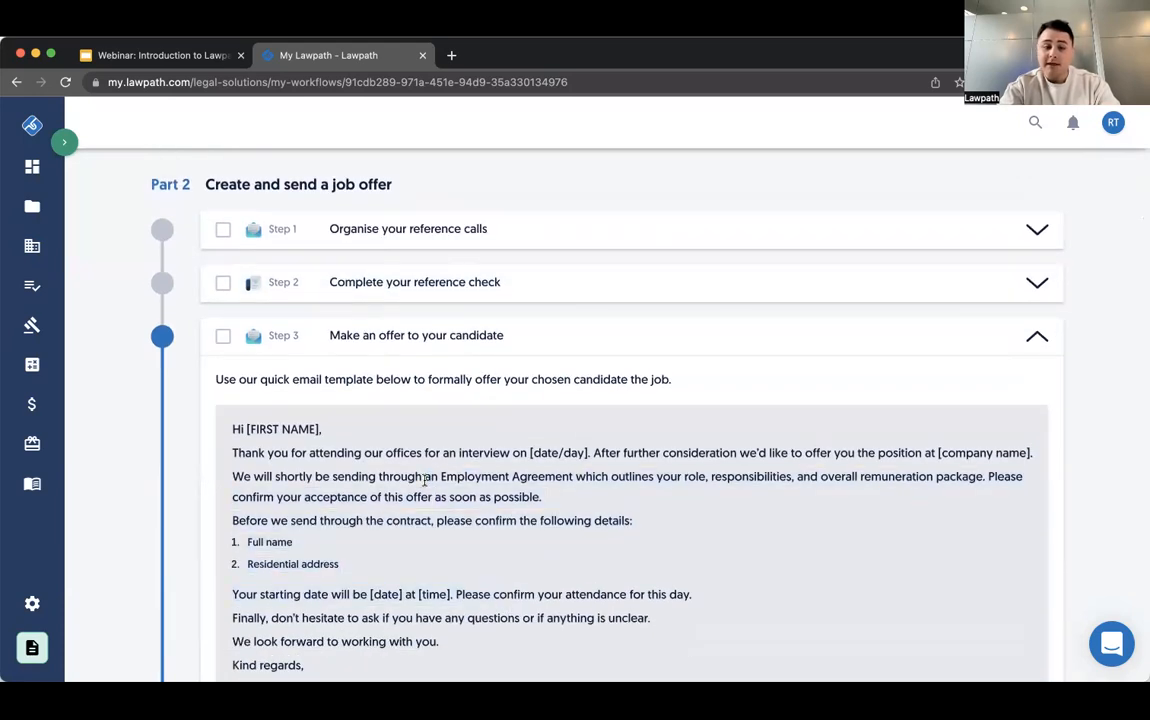
{"action": "left_click", "coordinate": [444, 334]}
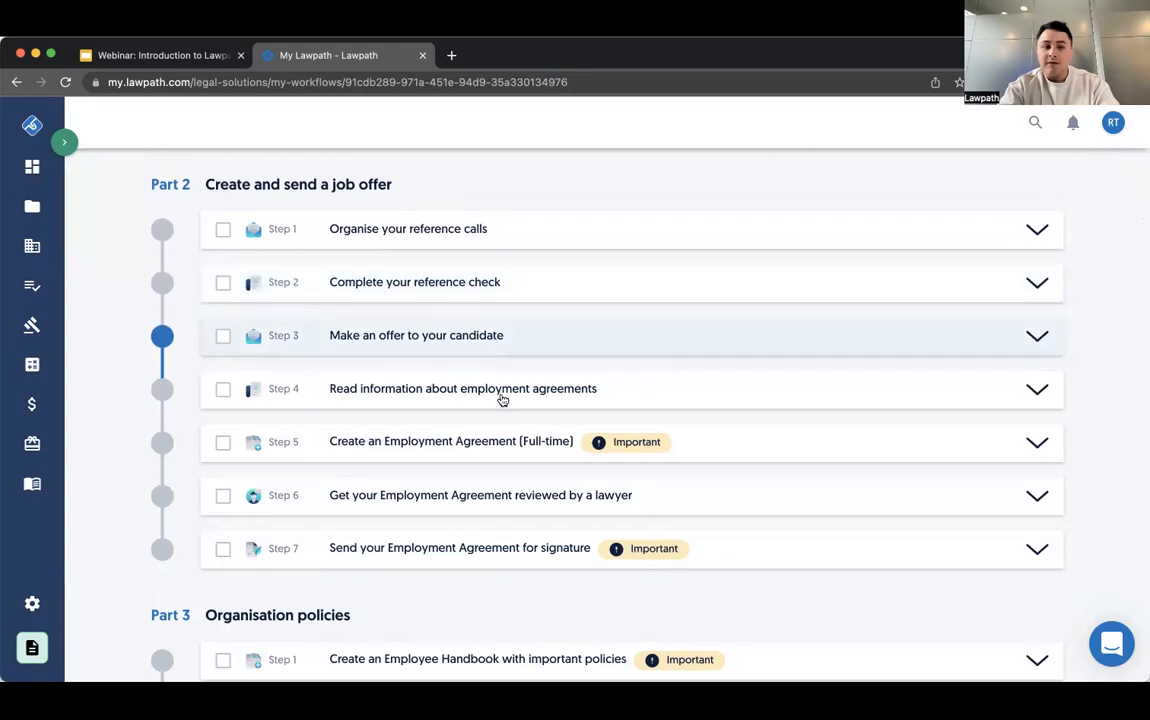
- View the details of Part 2's steps for creating the full-time Employment Agreement and having it reviewed by a lawyer
{"action": "scroll", "coordinate": [560, 440], "scroll_direction": "down", "scroll_amount": 1}
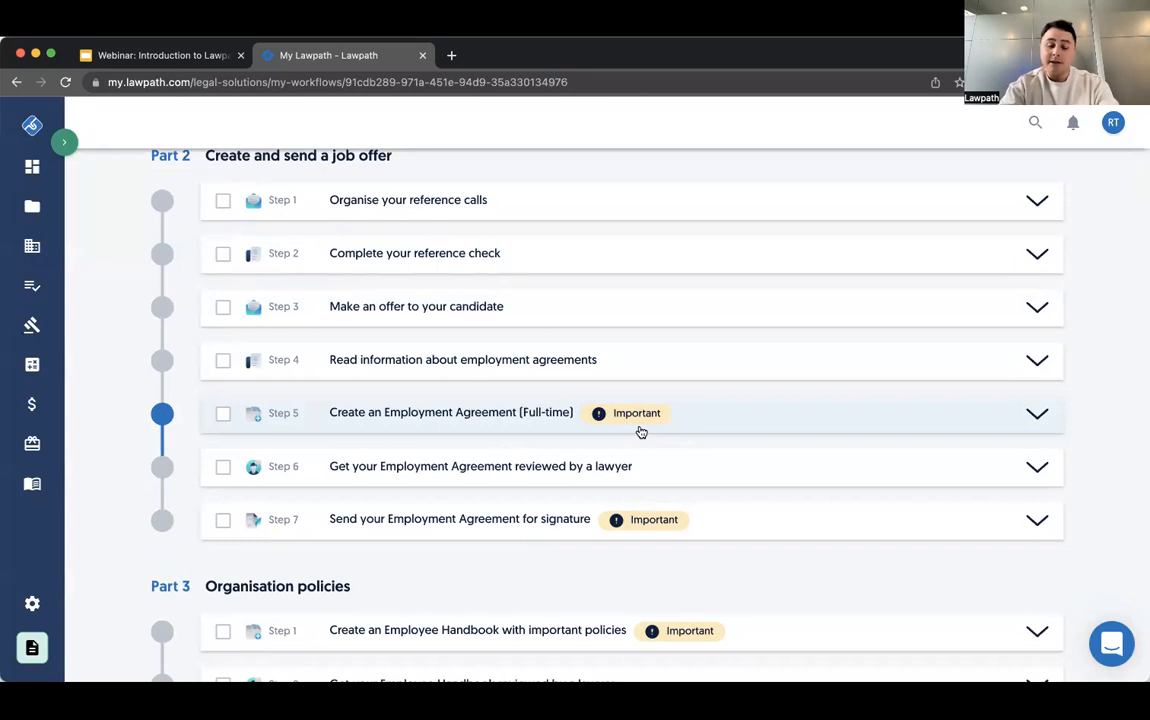
{"action": "left_click", "coordinate": [518, 413]}
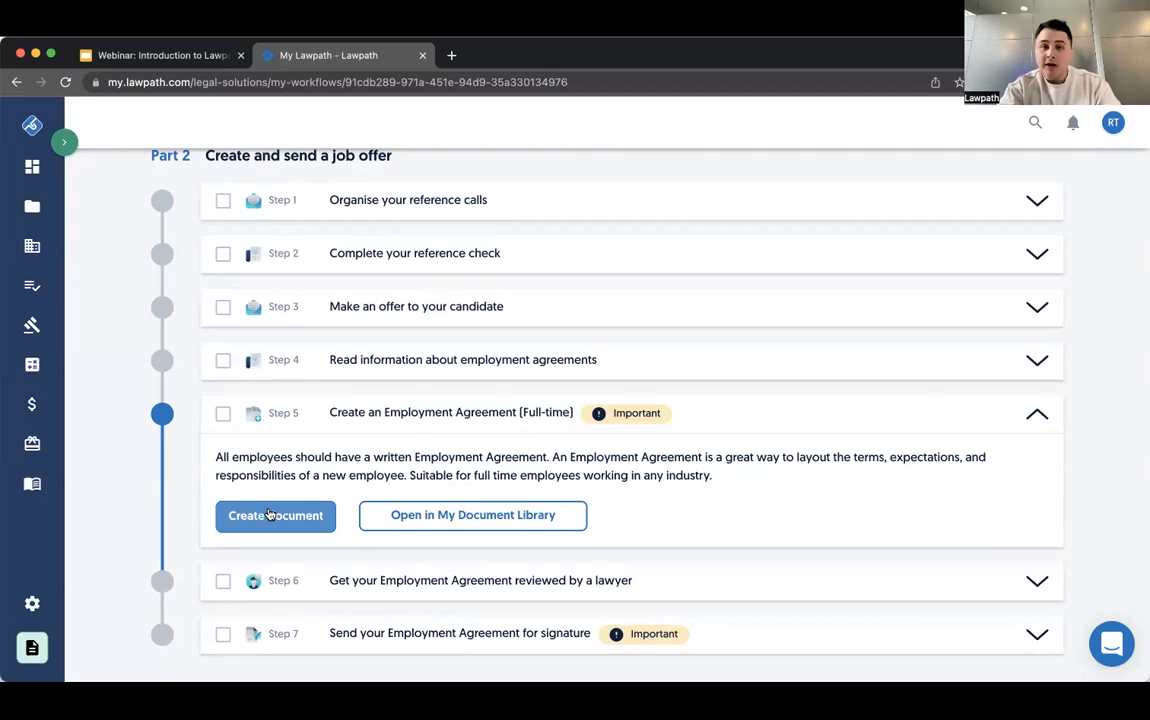
{"action": "scroll", "coordinate": [268, 514], "scroll_direction": "down", "scroll_amount": 3}
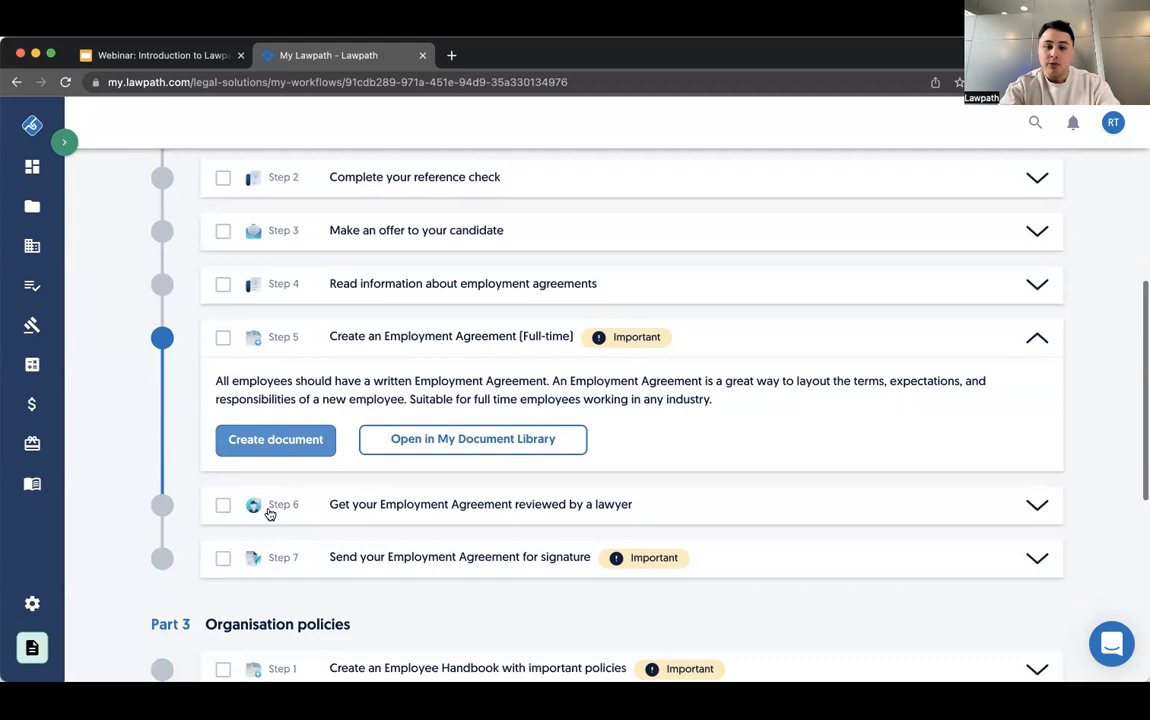
{"action": "scroll", "coordinate": [330, 510], "scroll_direction": "down", "scroll_amount": 1}
{"action": "left_click", "coordinate": [422, 487]}
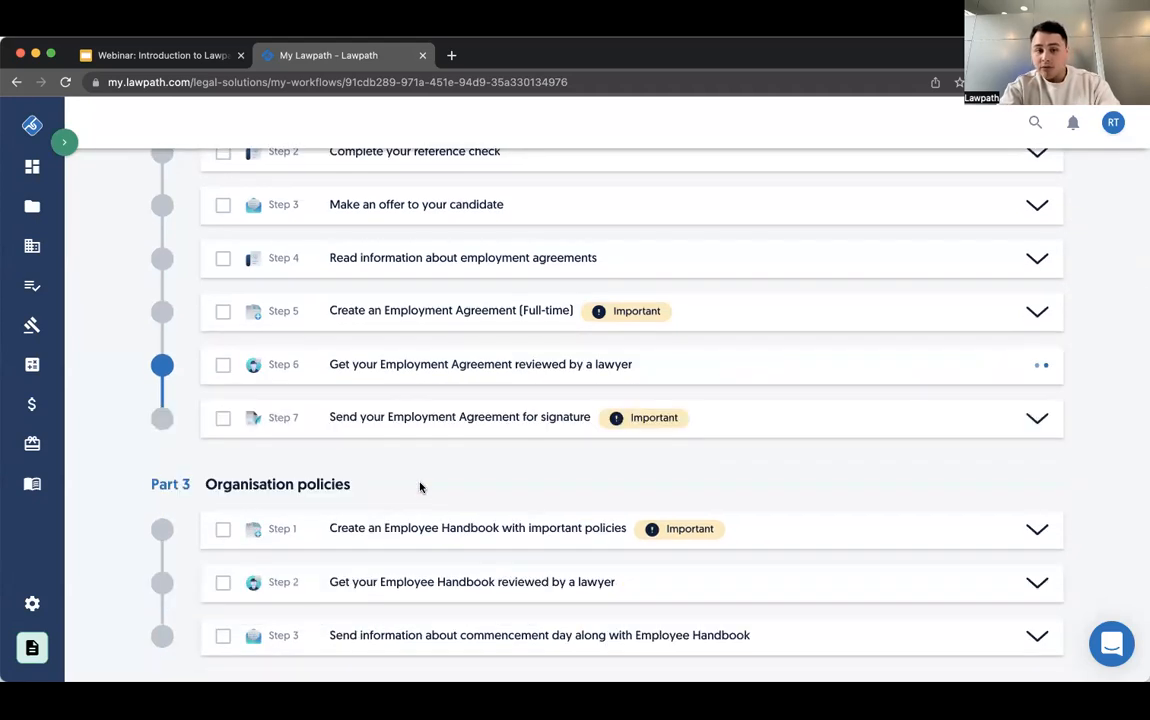
{"action": "left_click", "coordinate": [500, 370]}
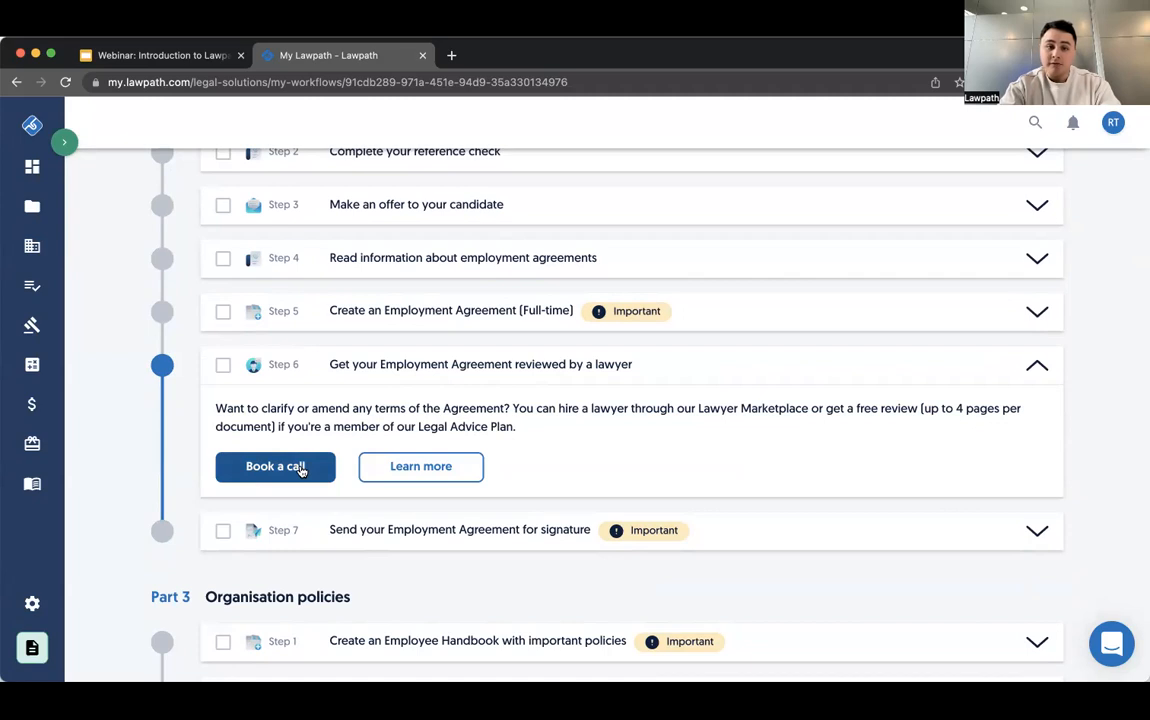
- Review Part 3's Employee Handbook creation step and the Part 4 tax and insurance steps, and return to the workflow overview
{"action": "scroll", "coordinate": [300, 470], "scroll_direction": "down", "scroll_amount": 3}
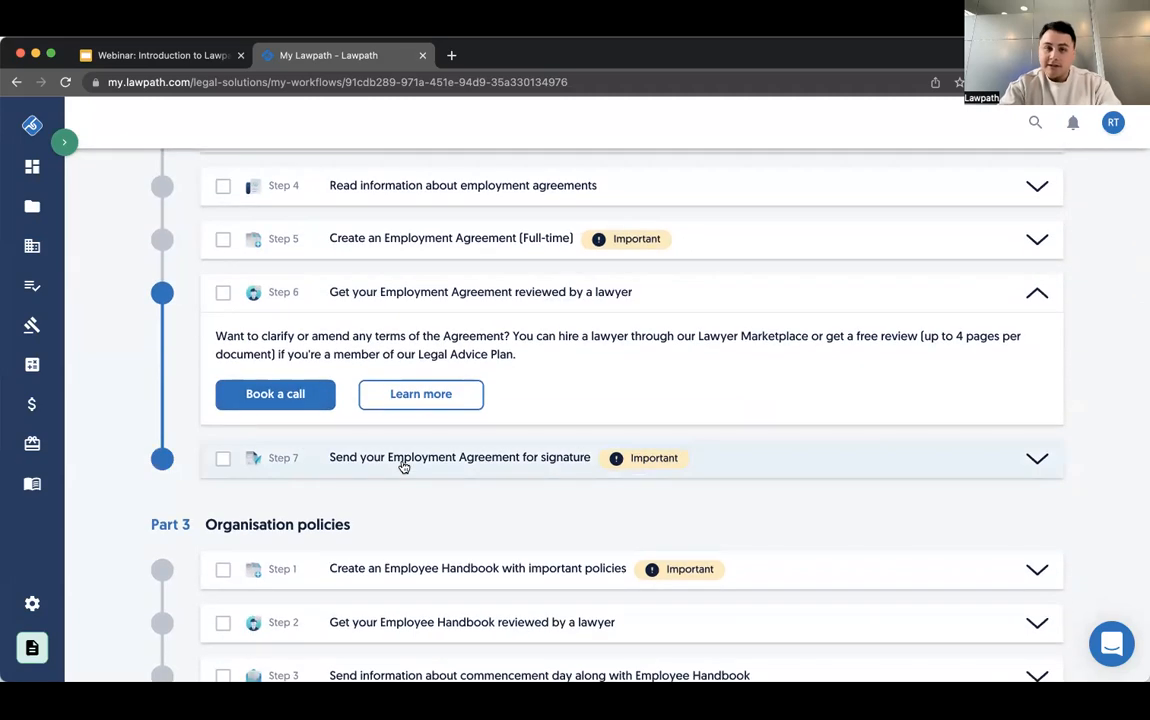
{"action": "scroll", "coordinate": [403, 466], "scroll_direction": "down", "scroll_amount": 3}
{"action": "scroll", "coordinate": [403, 466], "scroll_direction": "down", "scroll_amount": 6}
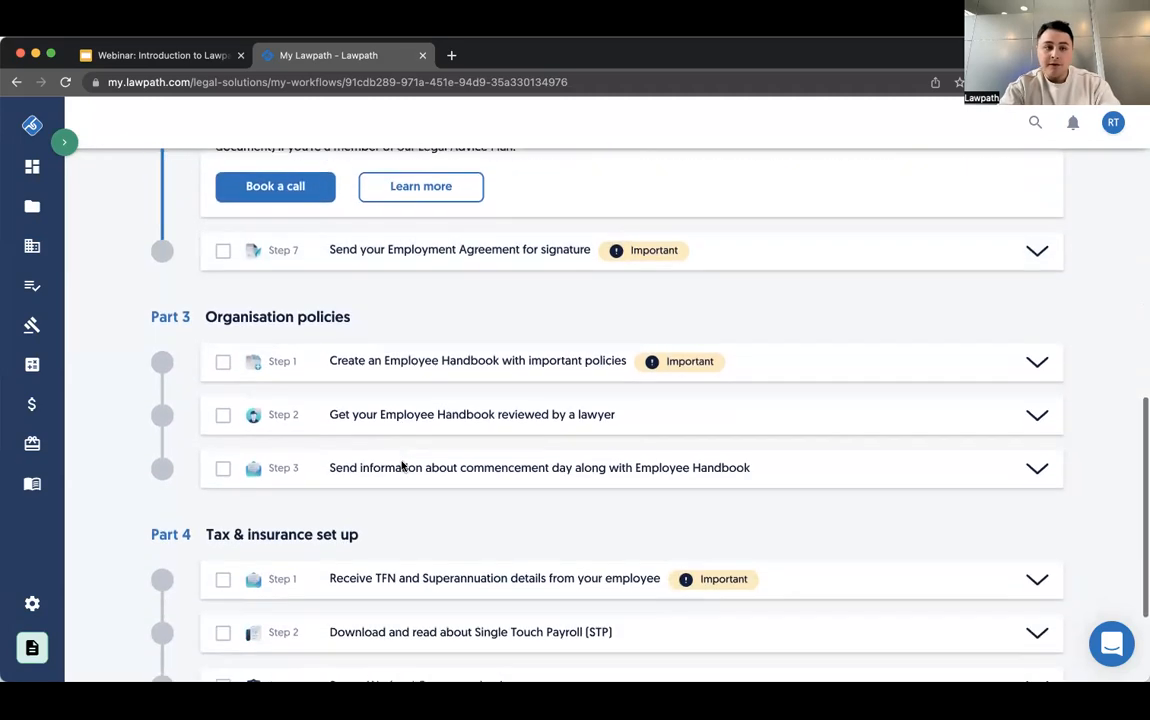
{"action": "scroll", "coordinate": [403, 466], "scroll_direction": "down", "scroll_amount": 3}
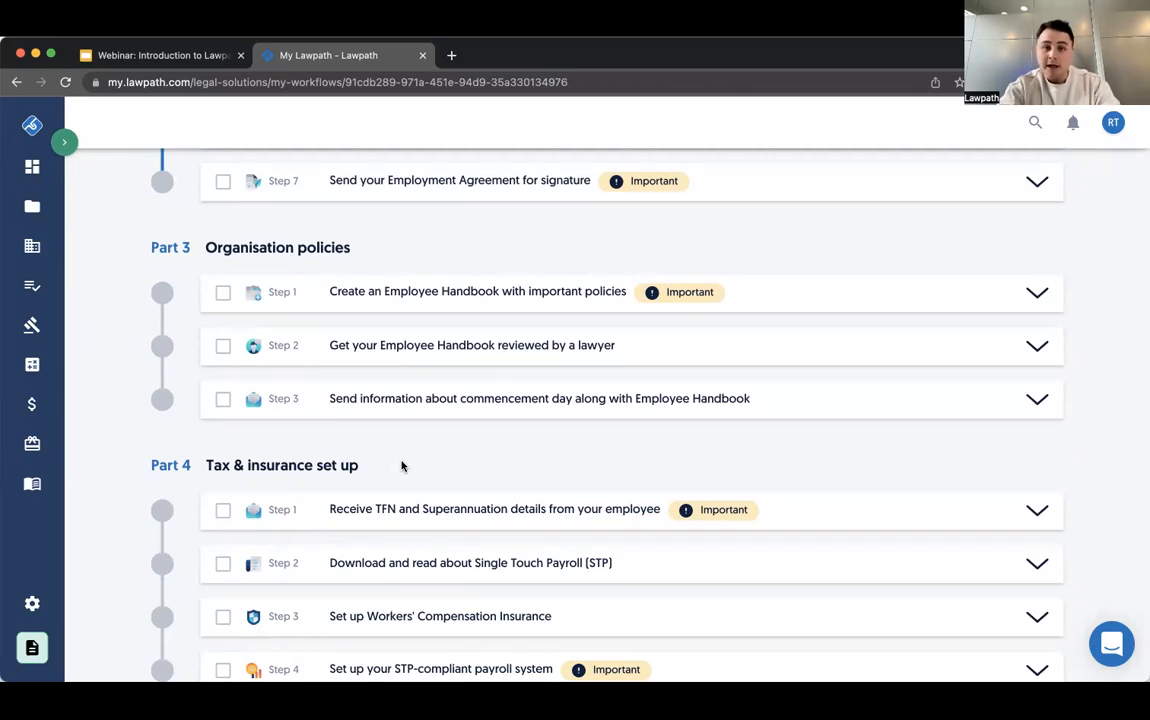
{"action": "left_click", "coordinate": [505, 298]}
{"action": "scroll", "coordinate": [508, 303], "scroll_direction": "down", "scroll_amount": 2}
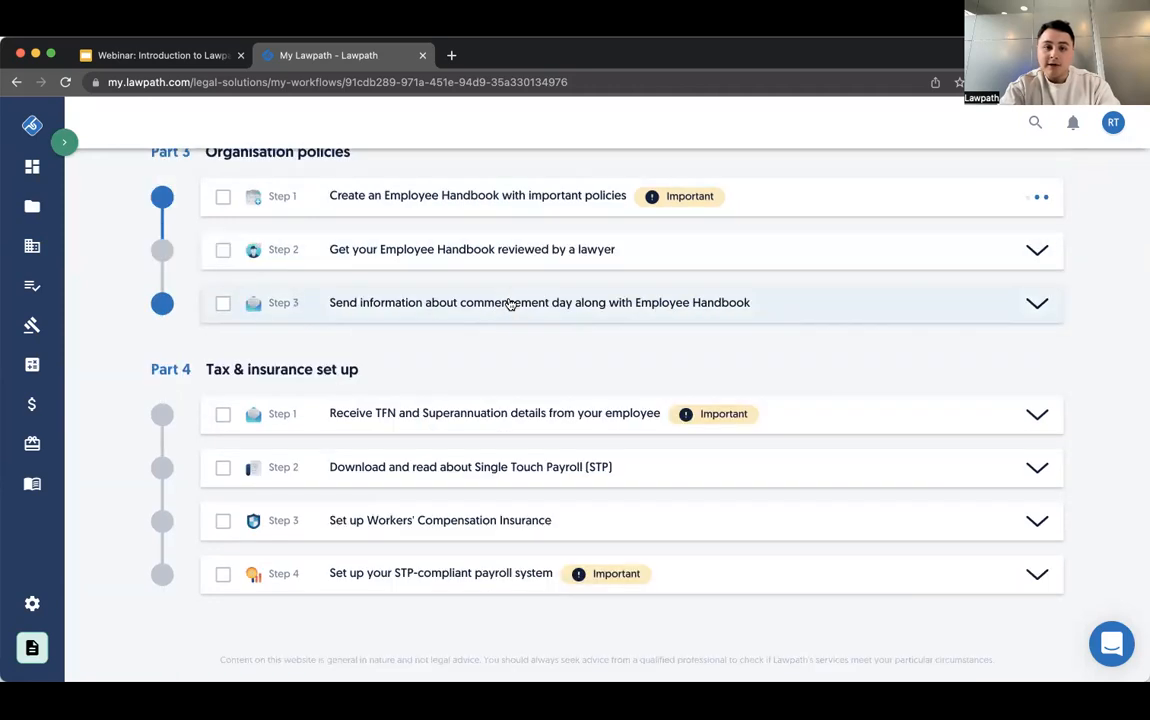
{"action": "scroll", "coordinate": [506, 362], "scroll_direction": "up", "scroll_amount": 1}
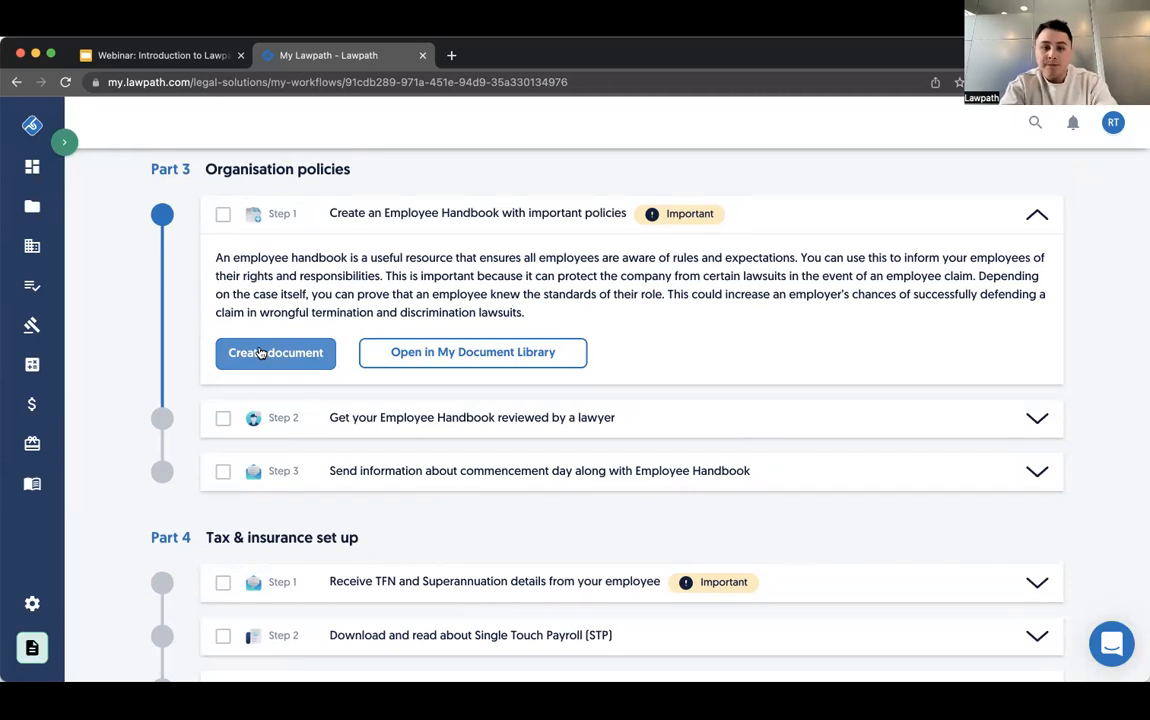
{"action": "scroll", "coordinate": [280, 438], "scroll_direction": "down", "scroll_amount": 3}
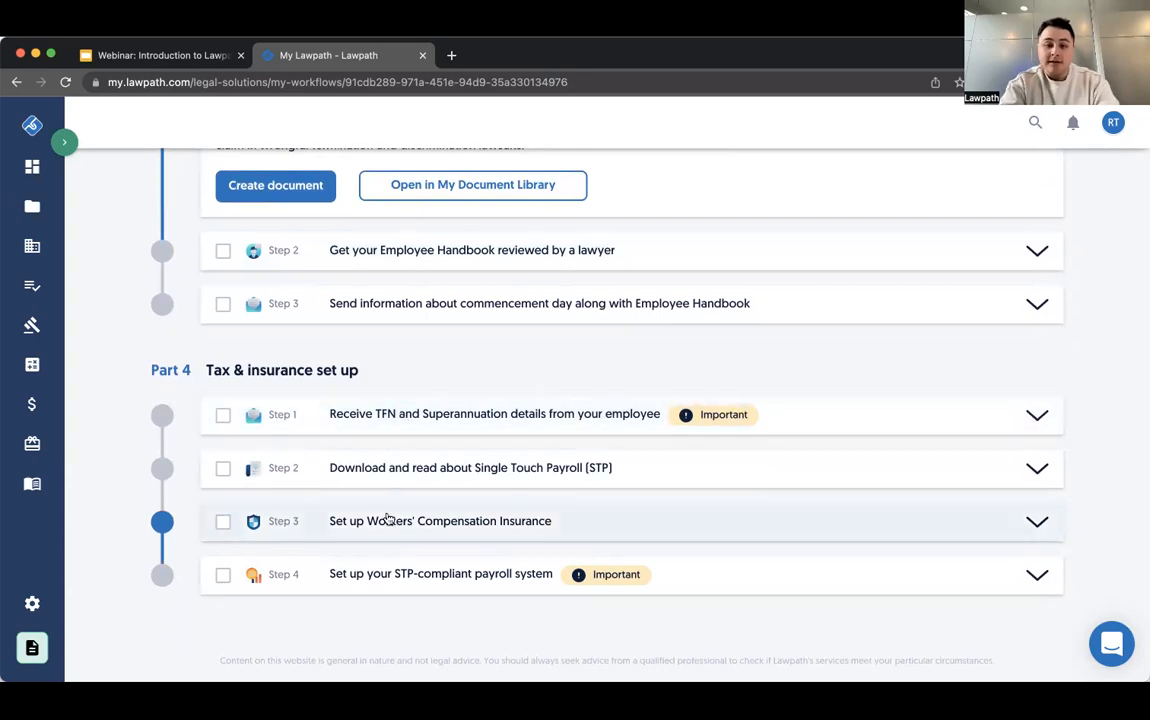
{"action": "scroll", "coordinate": [413, 518], "scroll_direction": "up", "scroll_amount": 10}
{"action": "scroll", "coordinate": [416, 521], "scroll_direction": "up", "scroll_amount": 3}
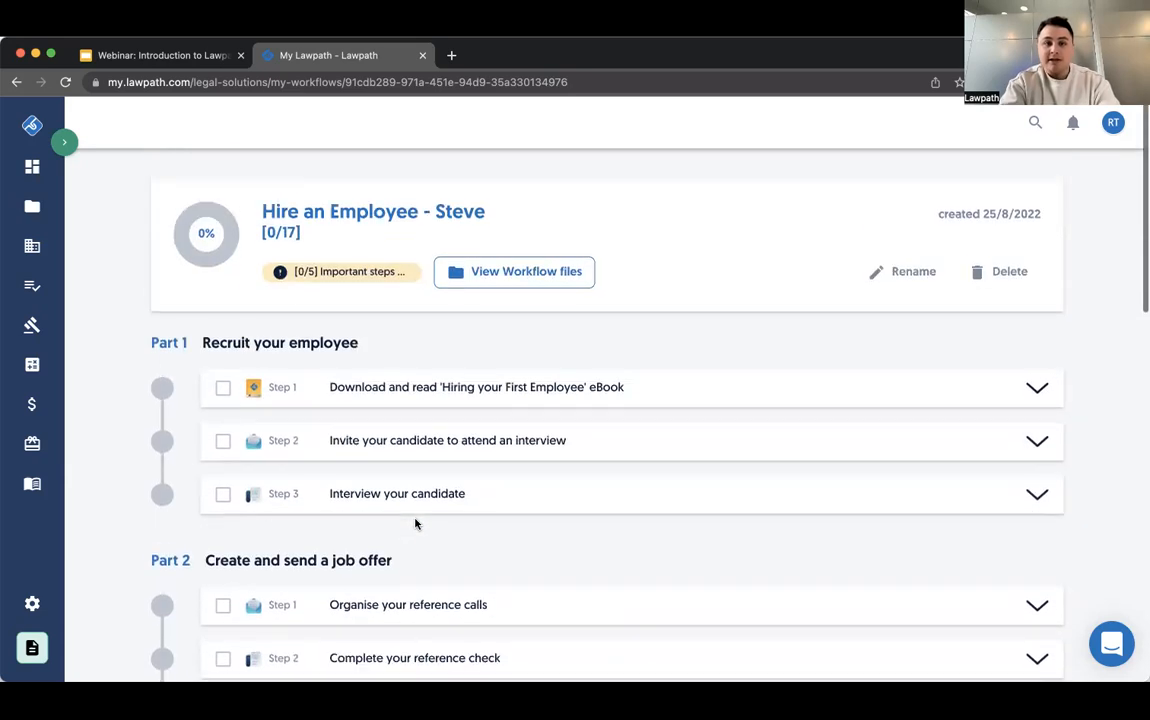
- Switch to the "Webinar: Introduction to Lawpath" presentation in Google Slides and start its slideshow from the Contract Management slide
{"action": "left_click", "coordinate": [196, 56]}
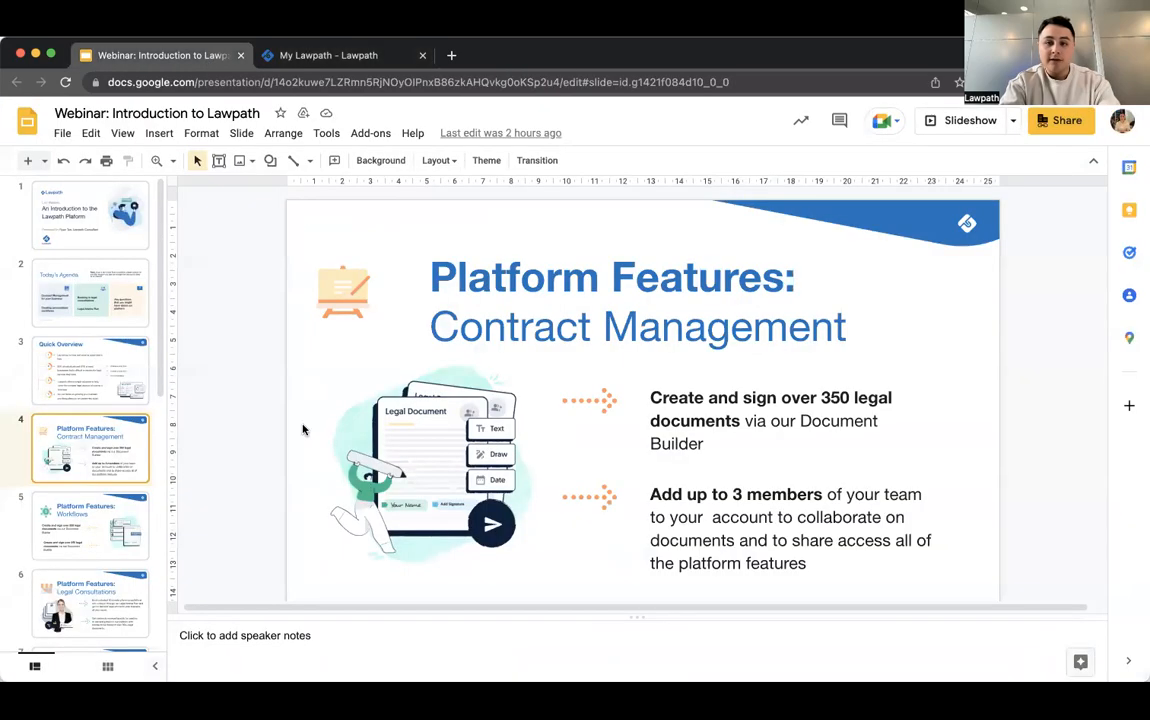
{"action": "left_click", "coordinate": [966, 121]}
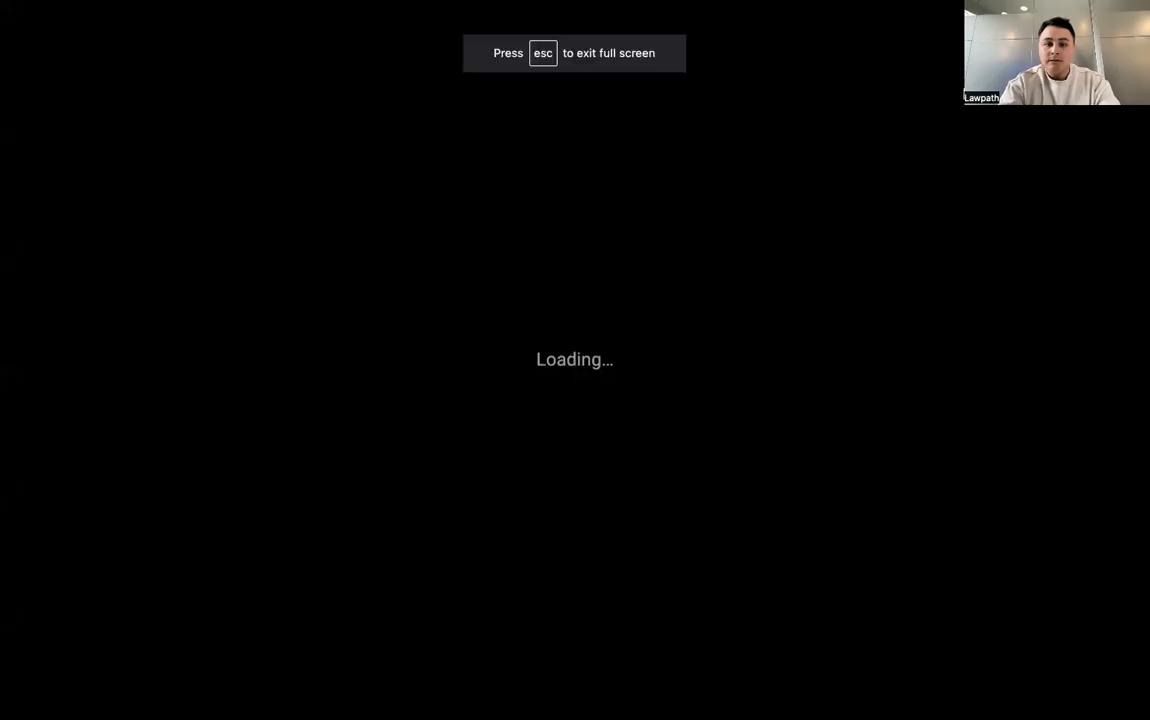
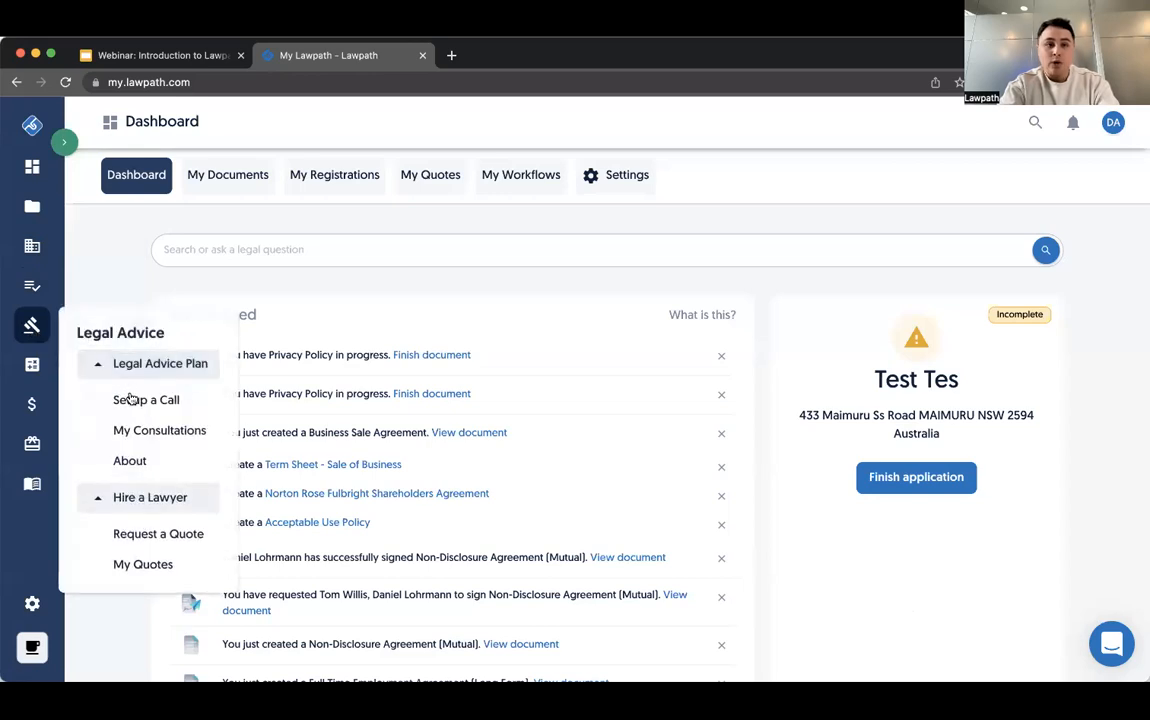
- Start setting up a Legal Advice Plan call and choose to speak with a lawyer
{"action": "left_click", "coordinate": [130, 399]}
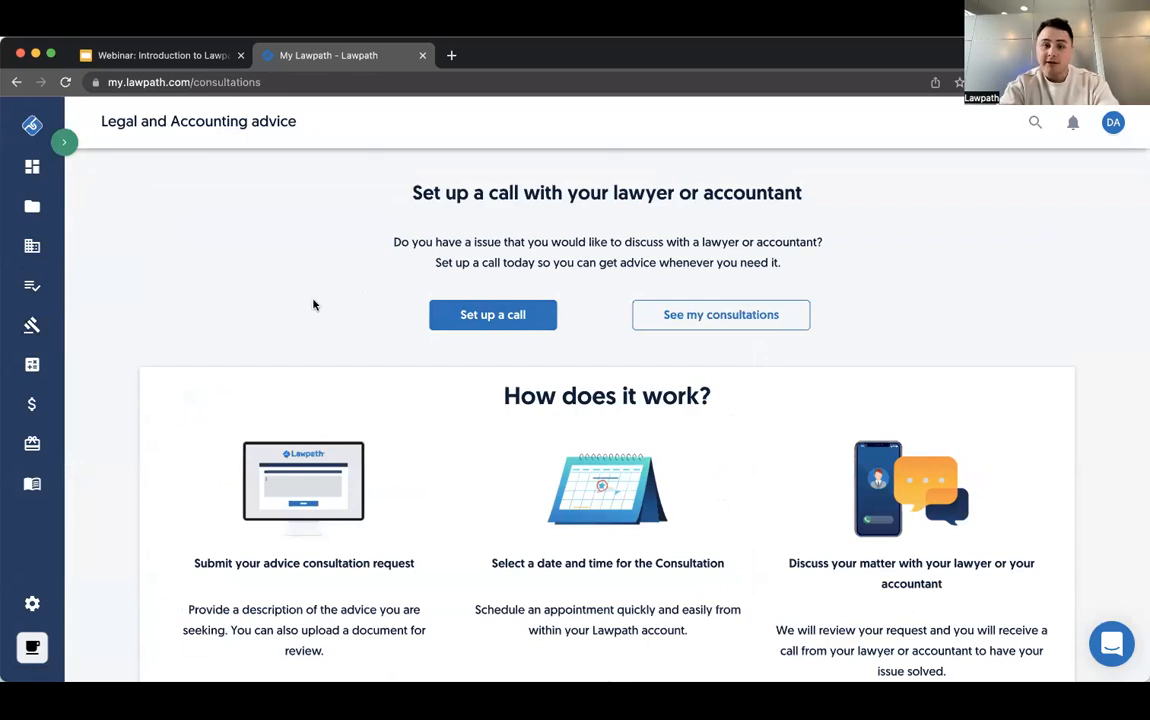
{"action": "left_click", "coordinate": [488, 324]}
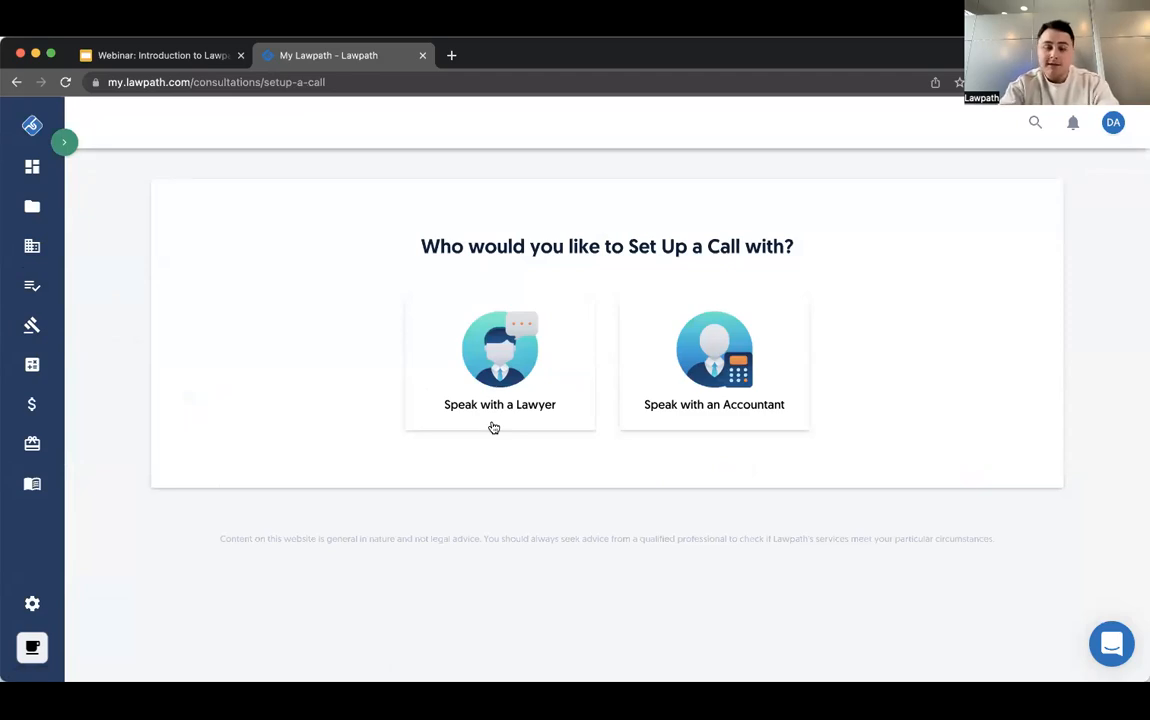
{"action": "left_click", "coordinate": [527, 380]}
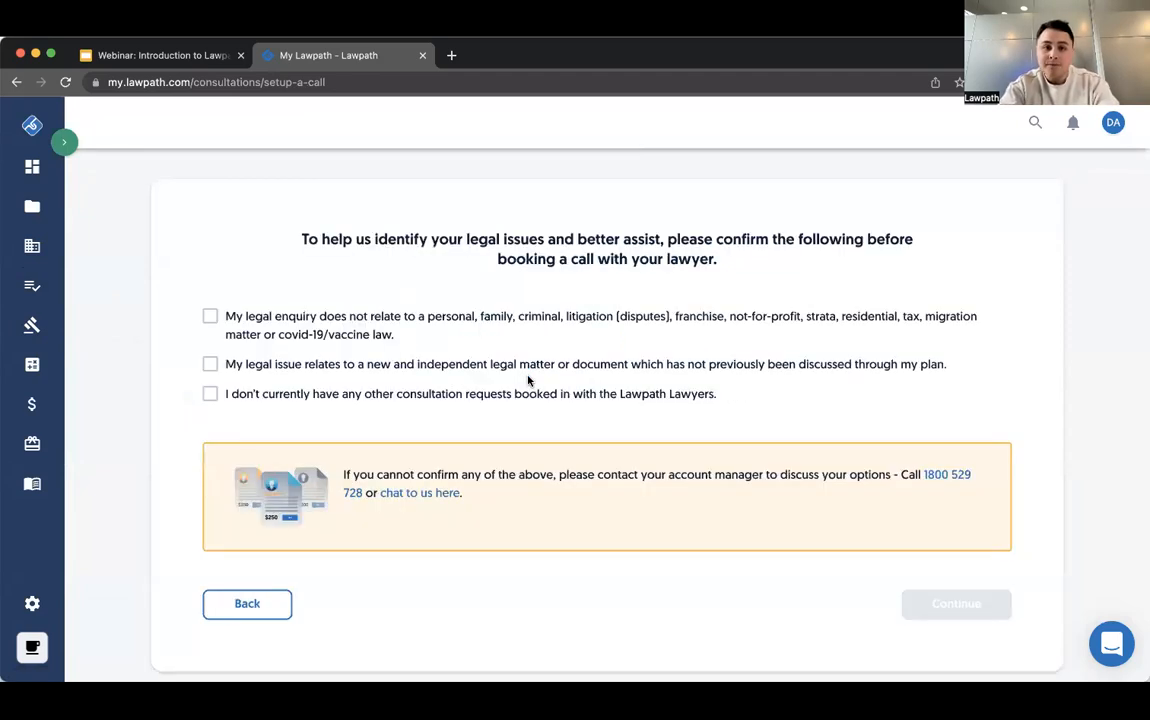
- Confirm all three eligibility statements for the lawyer call and choose Commercial Law as the area of law
{"action": "left_click", "coordinate": [540, 313]}
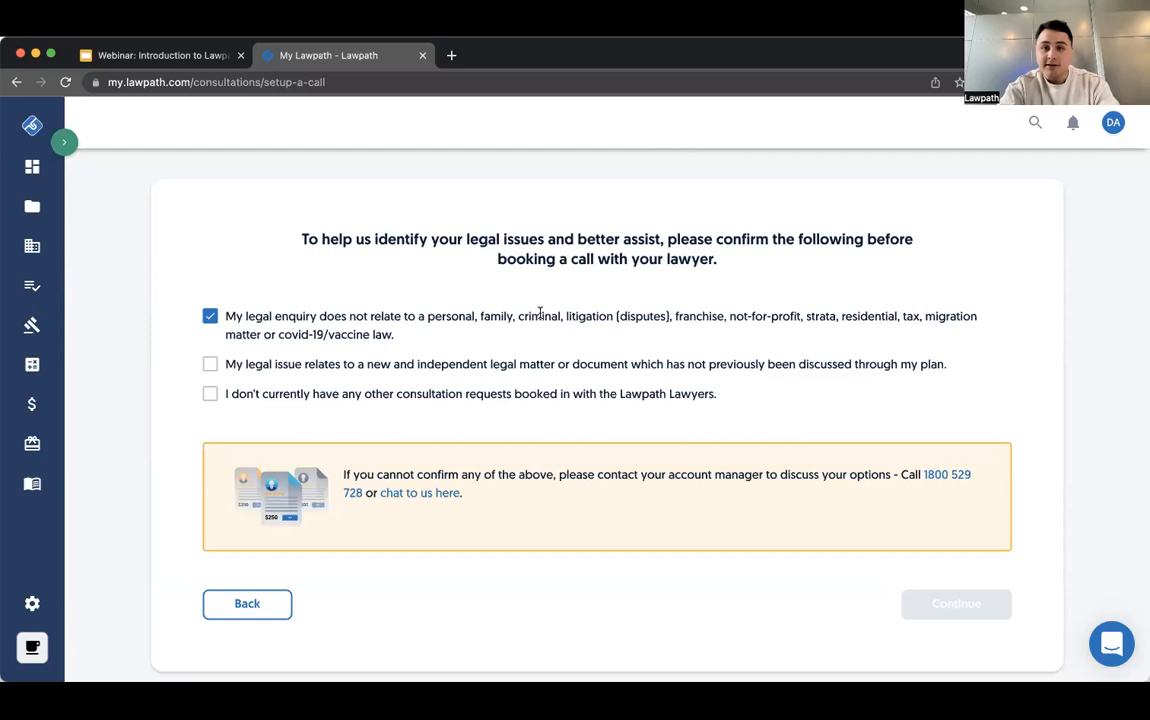
{"action": "left_click", "coordinate": [553, 364]}
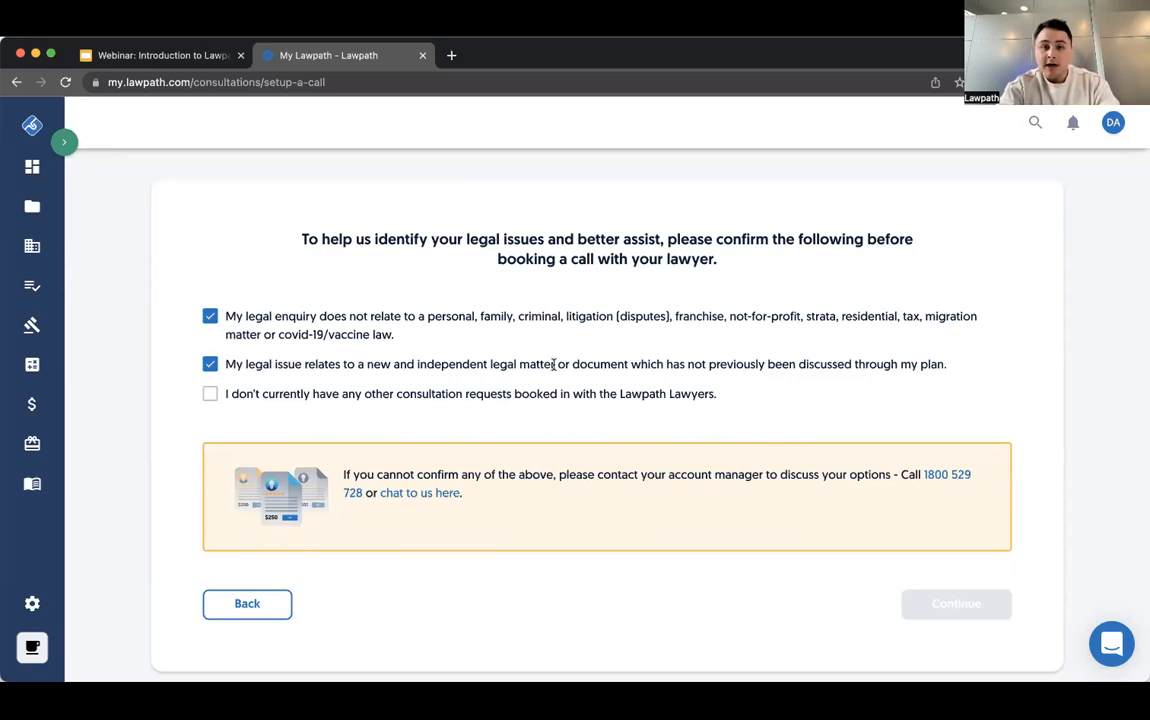
{"action": "left_click", "coordinate": [546, 406]}
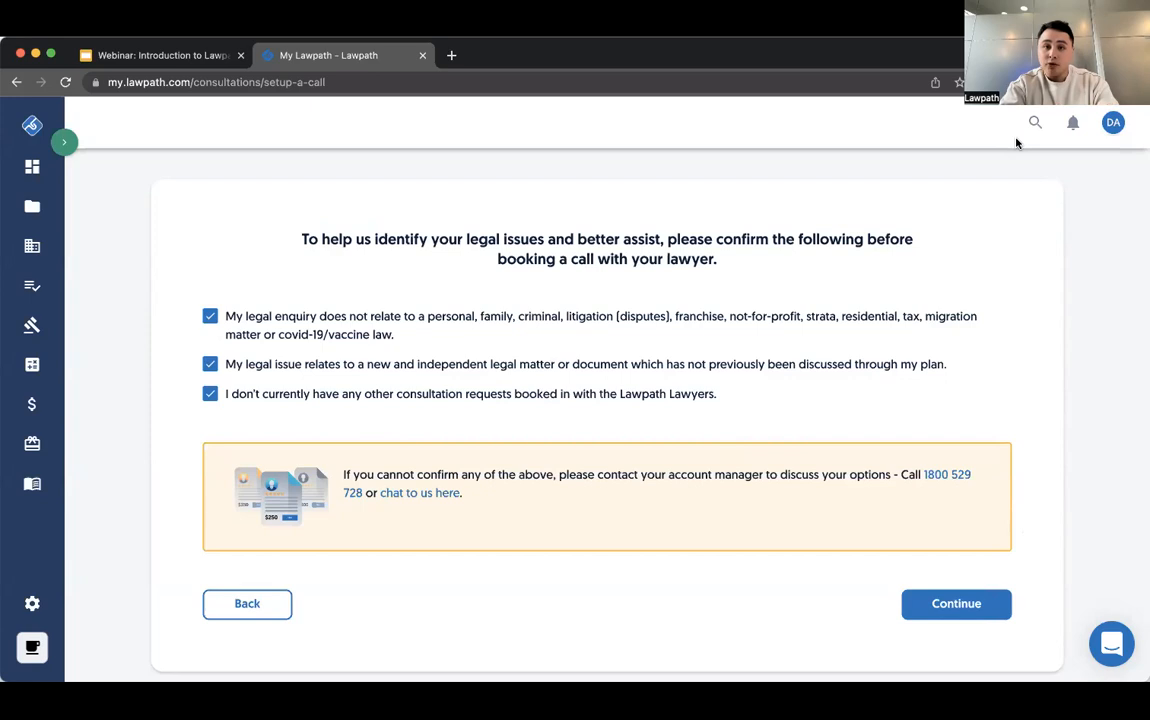
{"action": "left_click", "coordinate": [944, 610]}
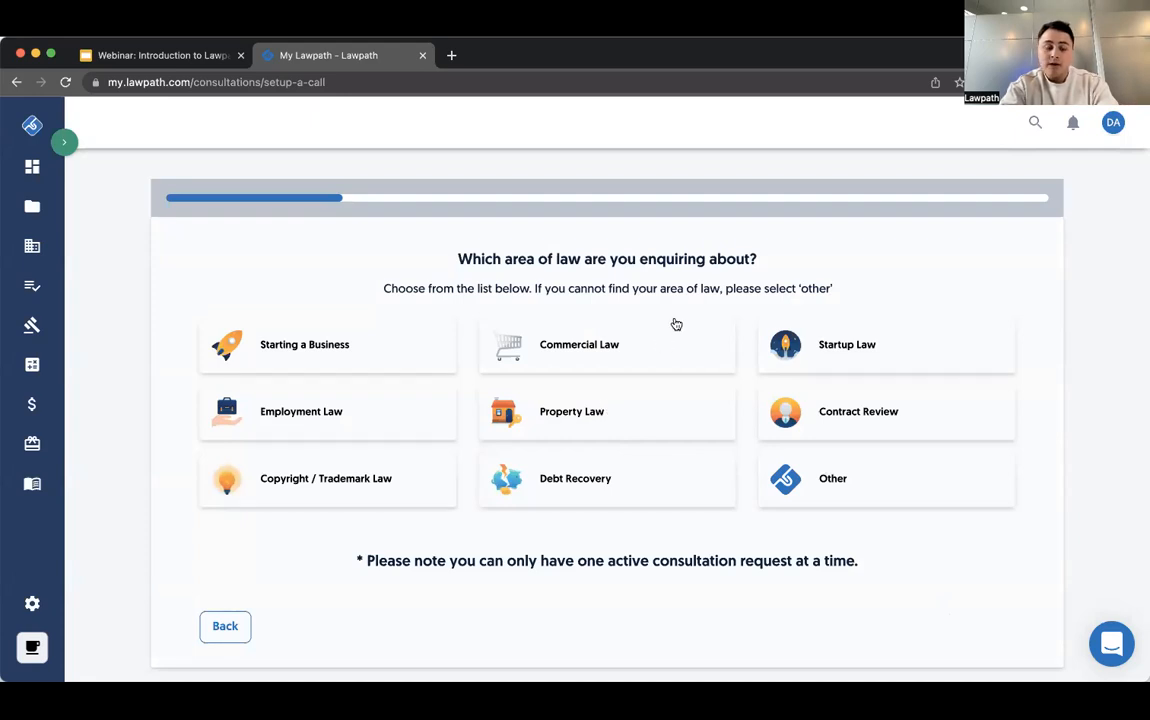
{"action": "left_click", "coordinate": [620, 352]}
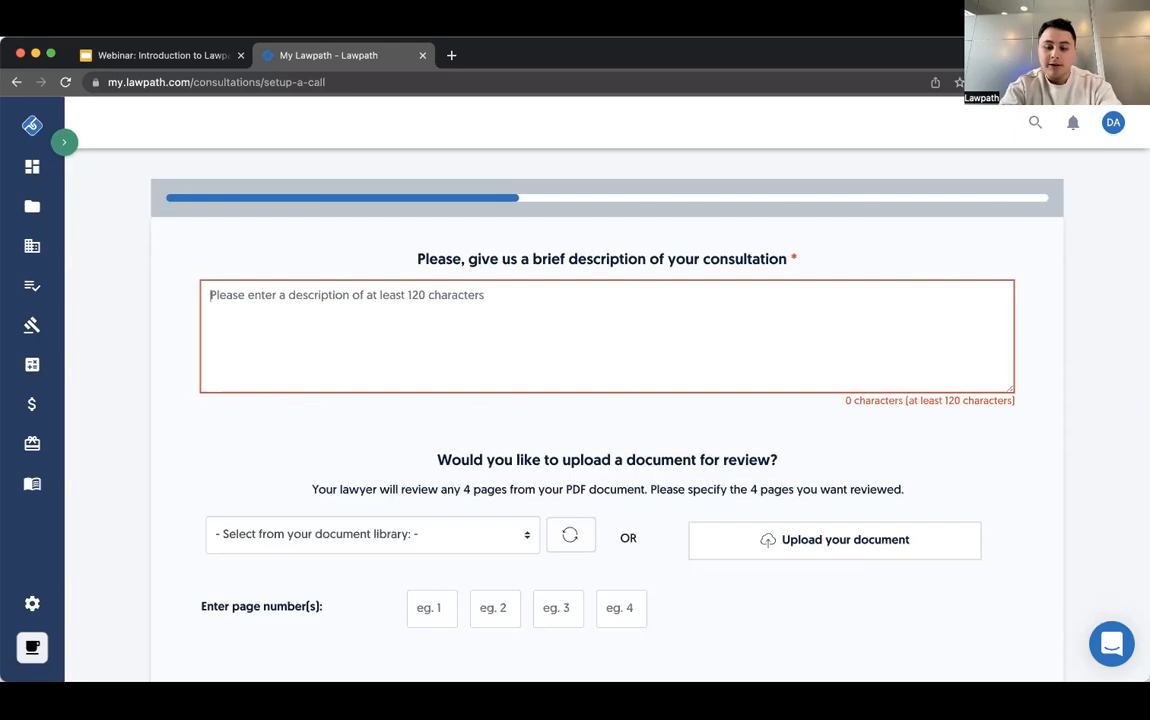
- Fill in the consultation description with "Please help review my employment agreement, as attached." repeated three times
{"action": "type", "text": "Please help revie"}
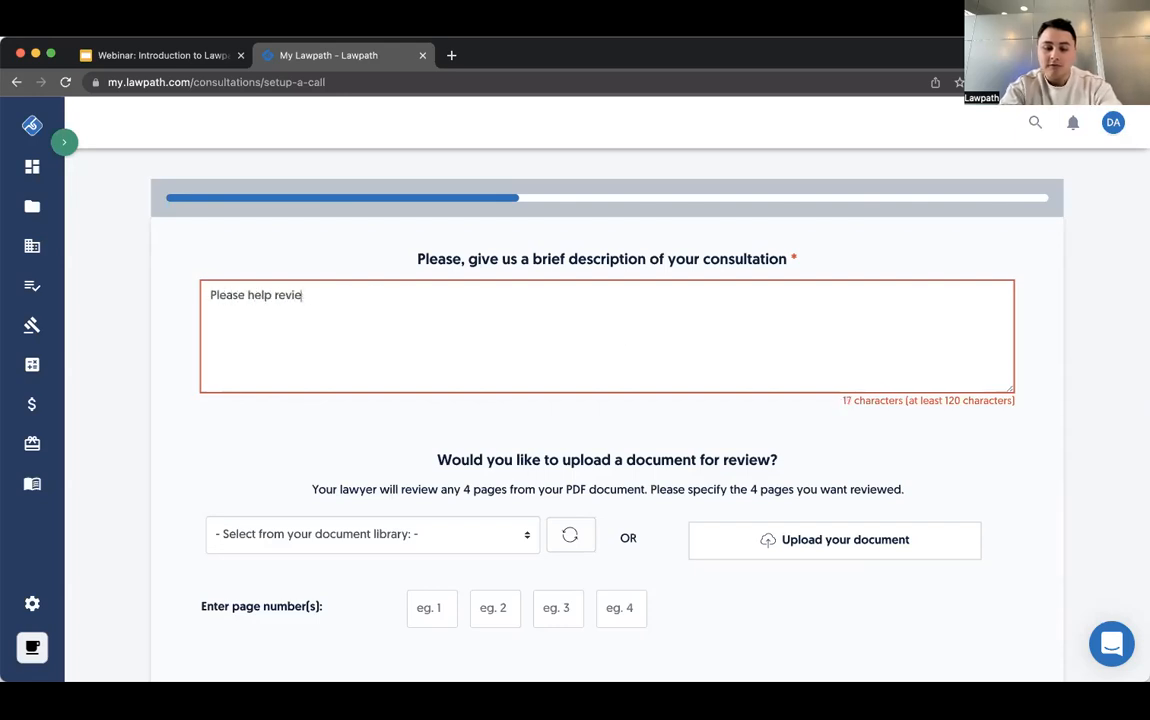
{"action": "type", "text": "w my emp"}
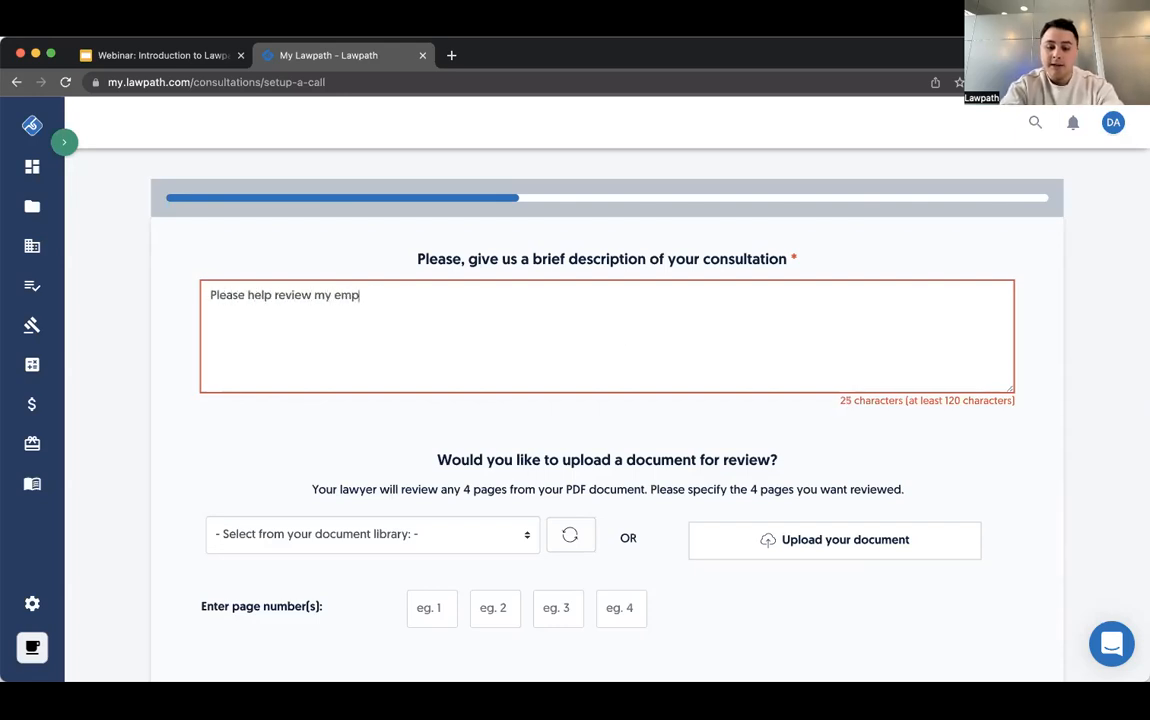
{"action": "type", "text": "loyment agreement"}
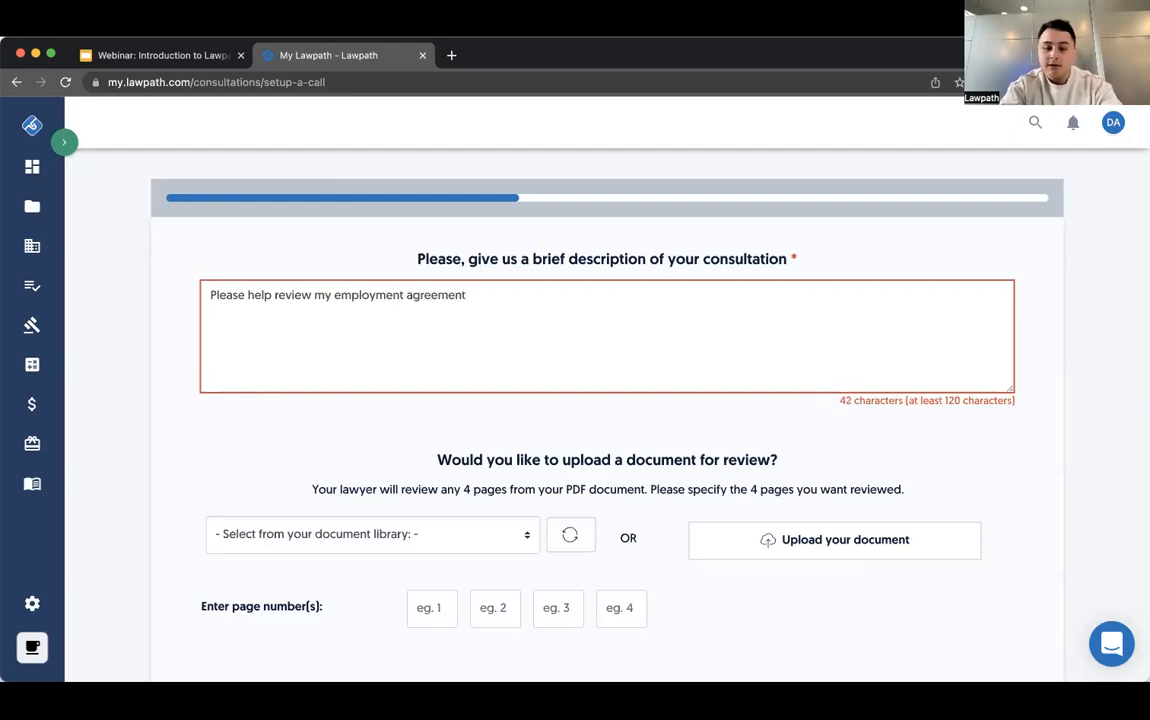
{"action": "key", "text": "BackSpace"}
{"action": "type", "text": ","}
{"action": "key", "text": "BackSpace"}
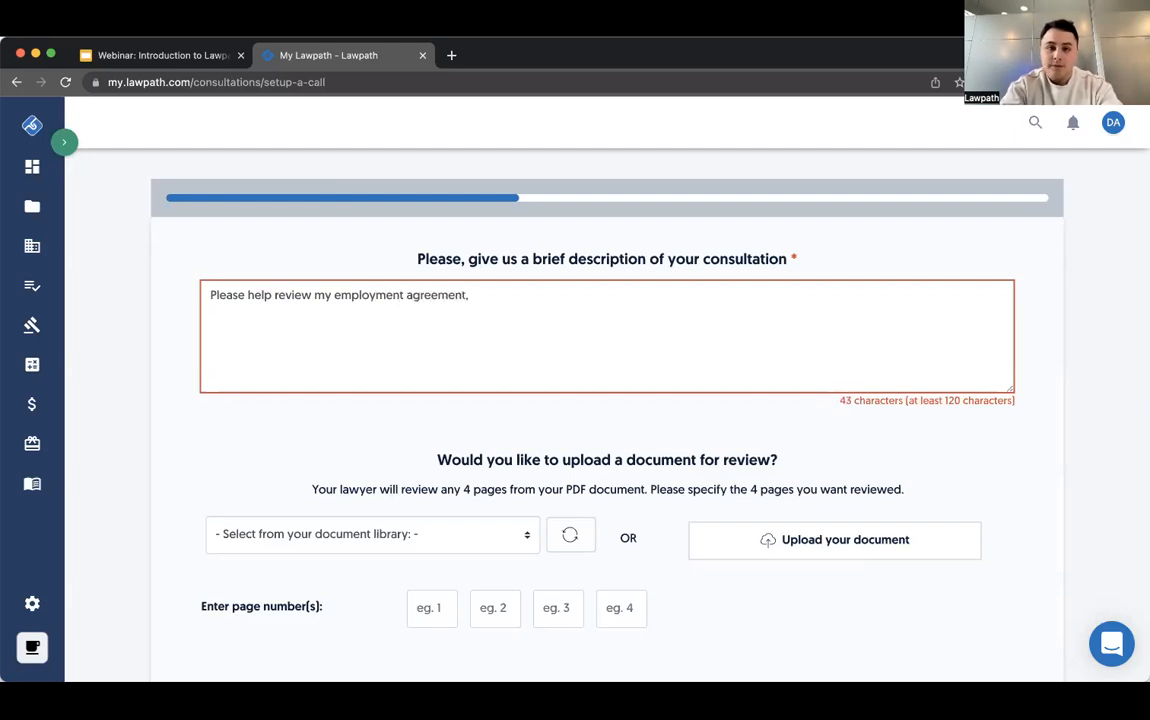
{"action": "type", "text": "as atta"}
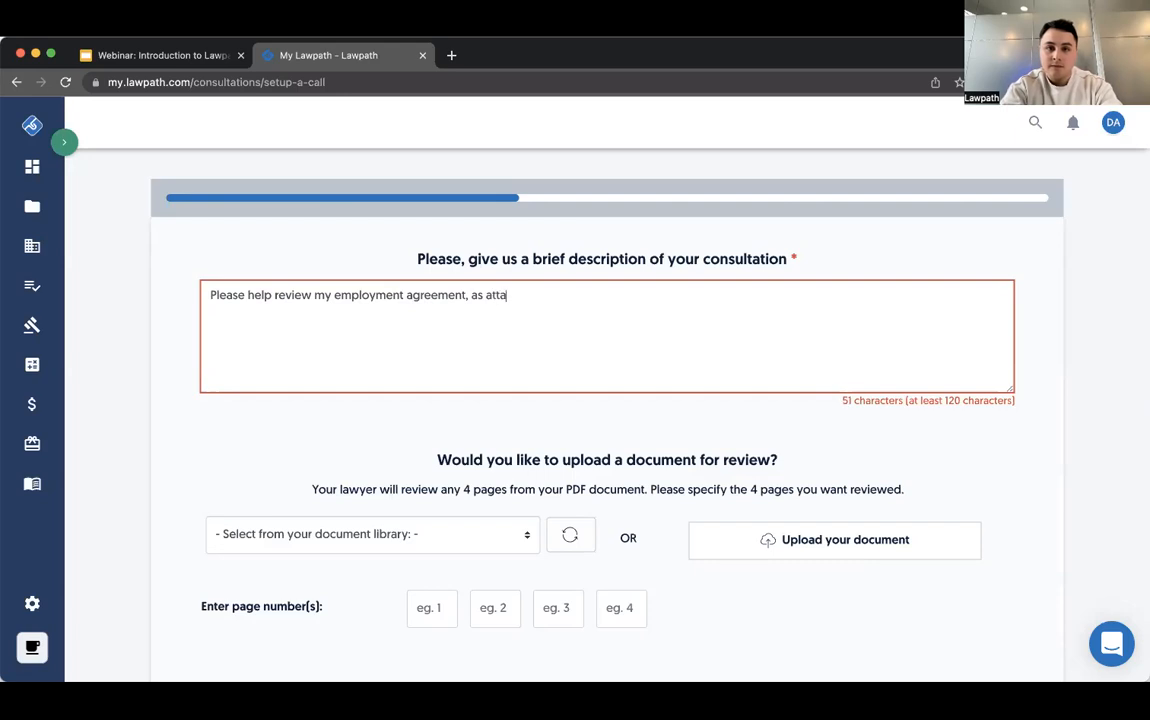
{"action": "type", "text": "ched."}
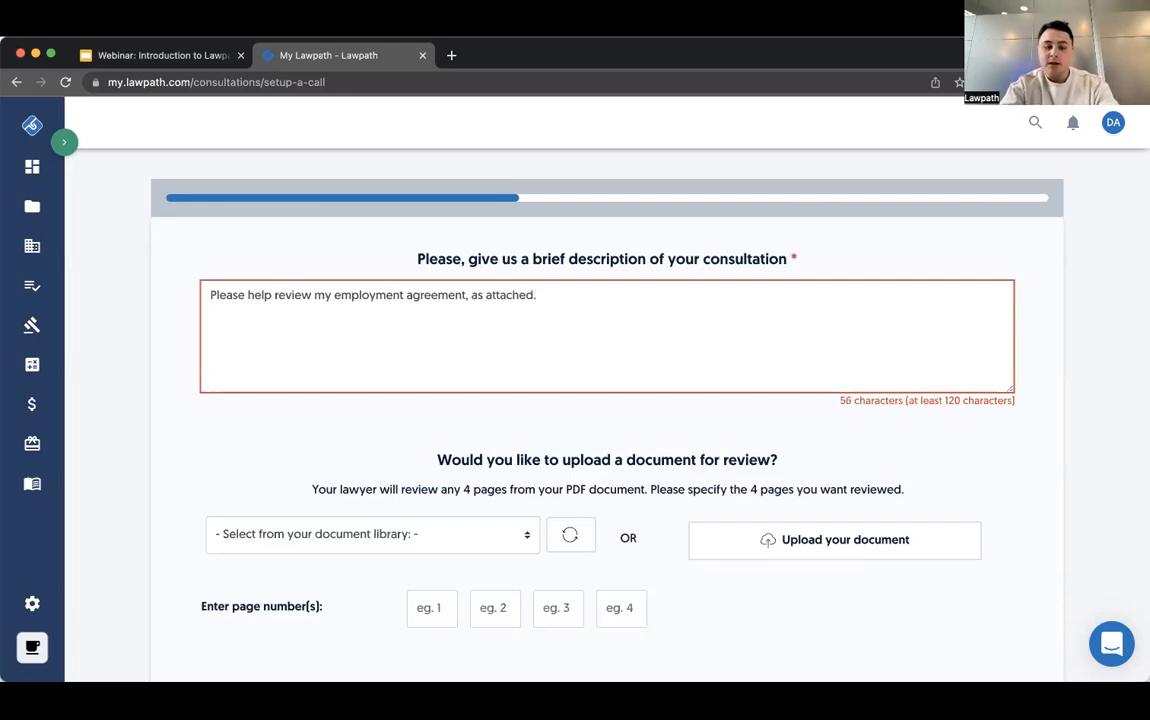
{"action": "key", "text": "super+a"}
{"action": "key", "text": "cmd+c"}
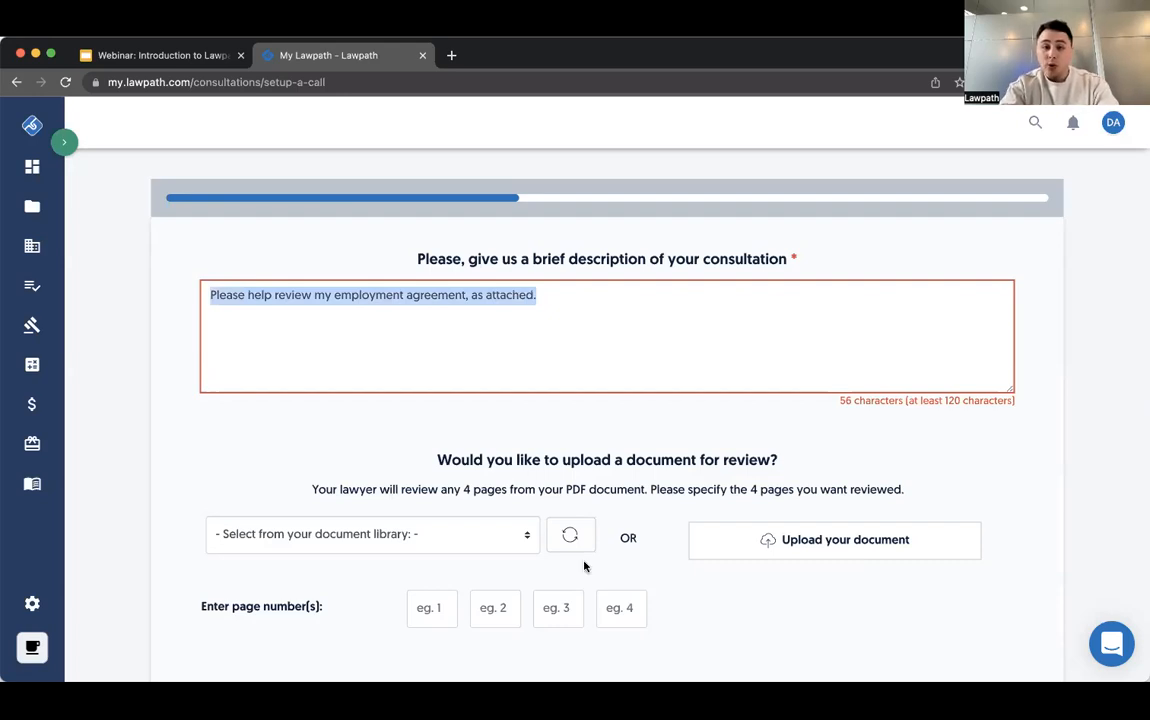
{"action": "left_click", "coordinate": [616, 346]}
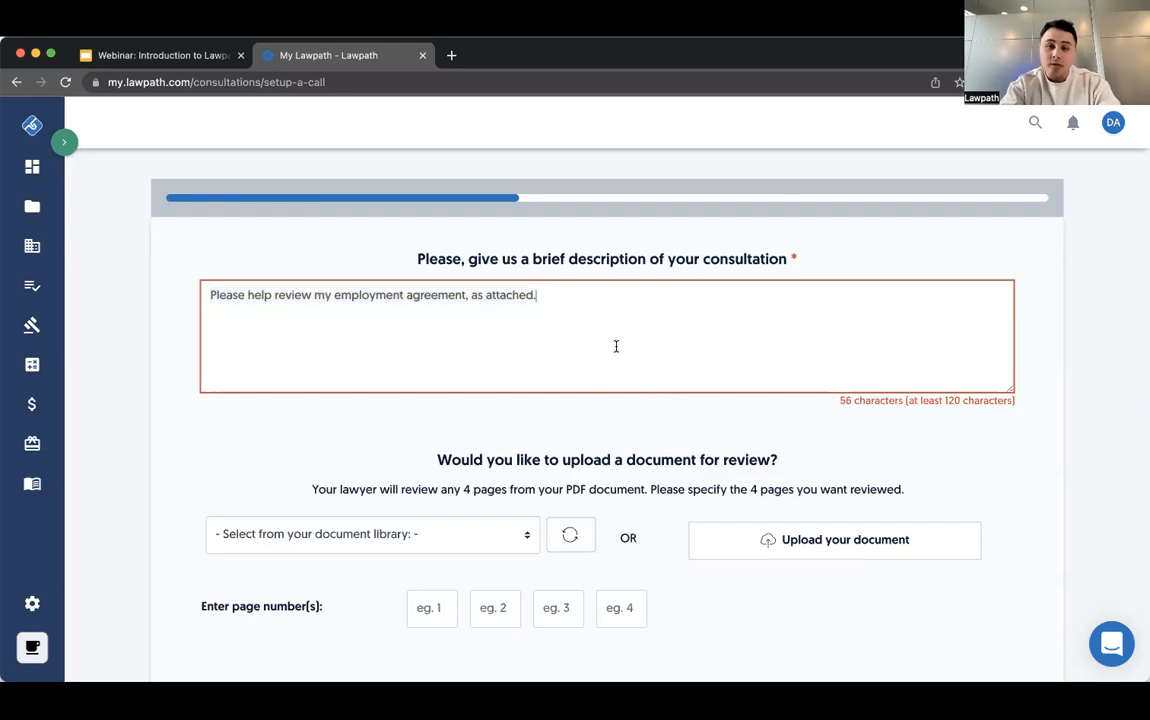
{"action": "key", "text": "cmd+v"}
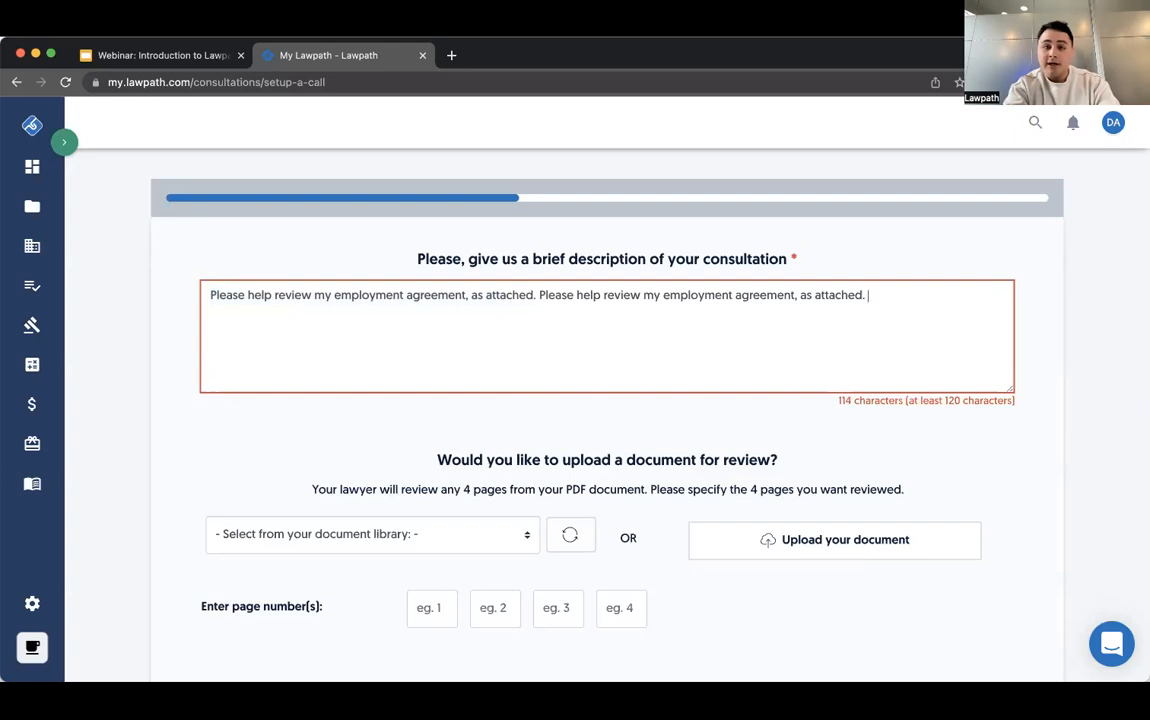
{"action": "key", "text": "cmd+v"}
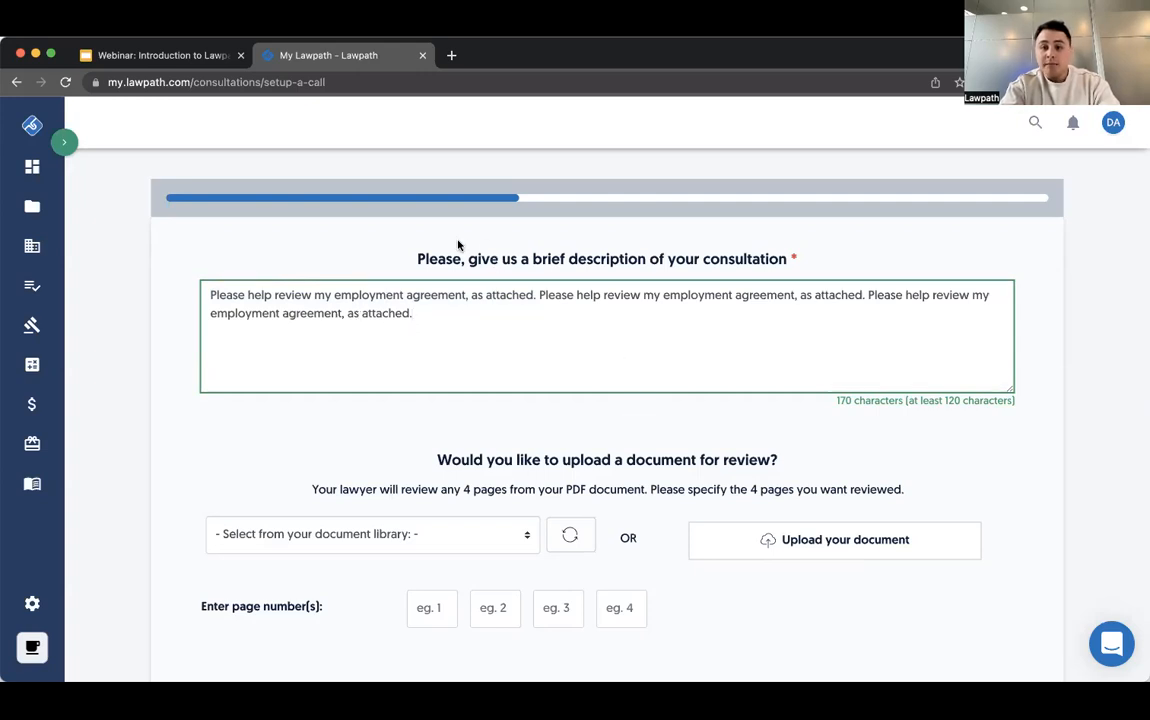
- Attach the first completed Full Time Employment Agreement from the document library for the lawyer's review
{"action": "scroll", "coordinate": [600, 290], "scroll_direction": "down", "scroll_amount": 1}
{"action": "scroll", "coordinate": [847, 384], "scroll_direction": "down", "scroll_amount": 1}
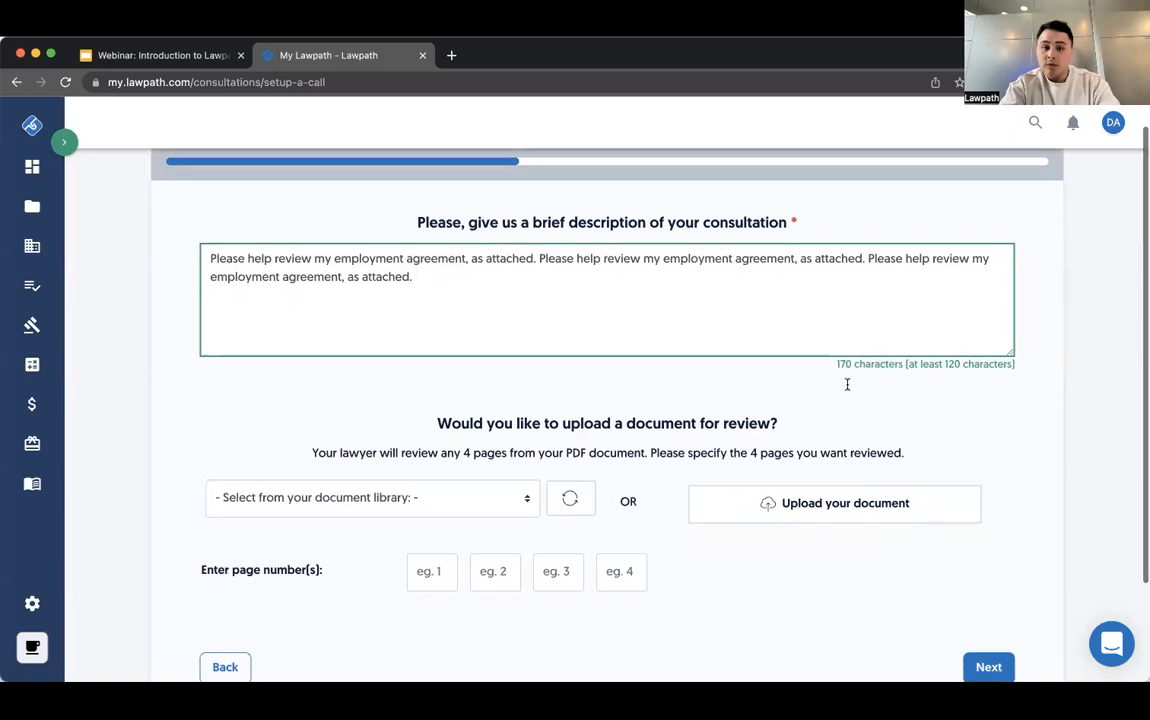
{"action": "scroll", "coordinate": [420, 375], "scroll_direction": "down", "scroll_amount": 1}
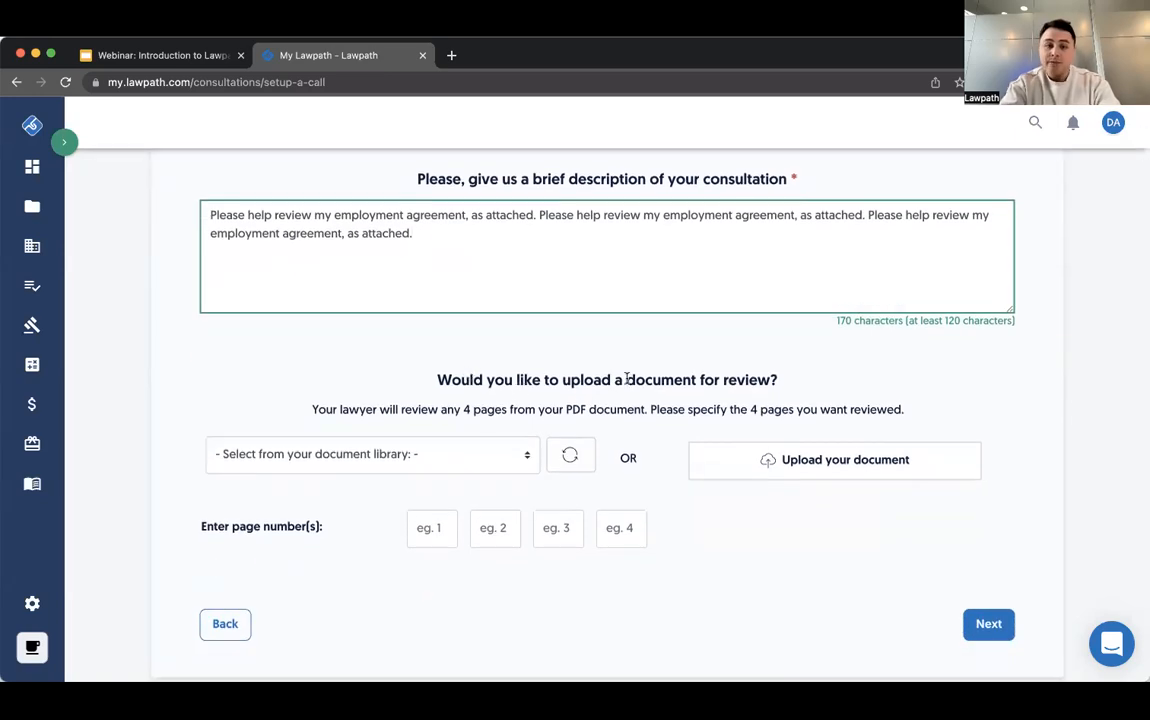
{"action": "left_click", "coordinate": [500, 455]}
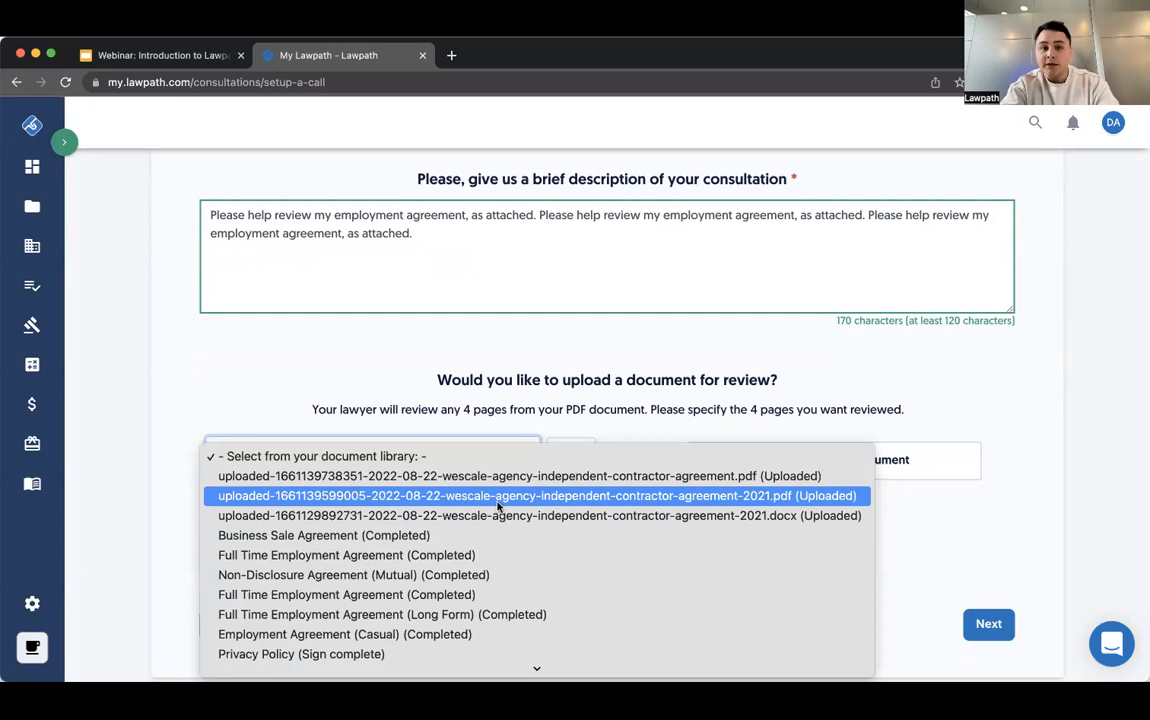
{"action": "scroll", "coordinate": [497, 507], "scroll_direction": "down", "scroll_amount": 2}
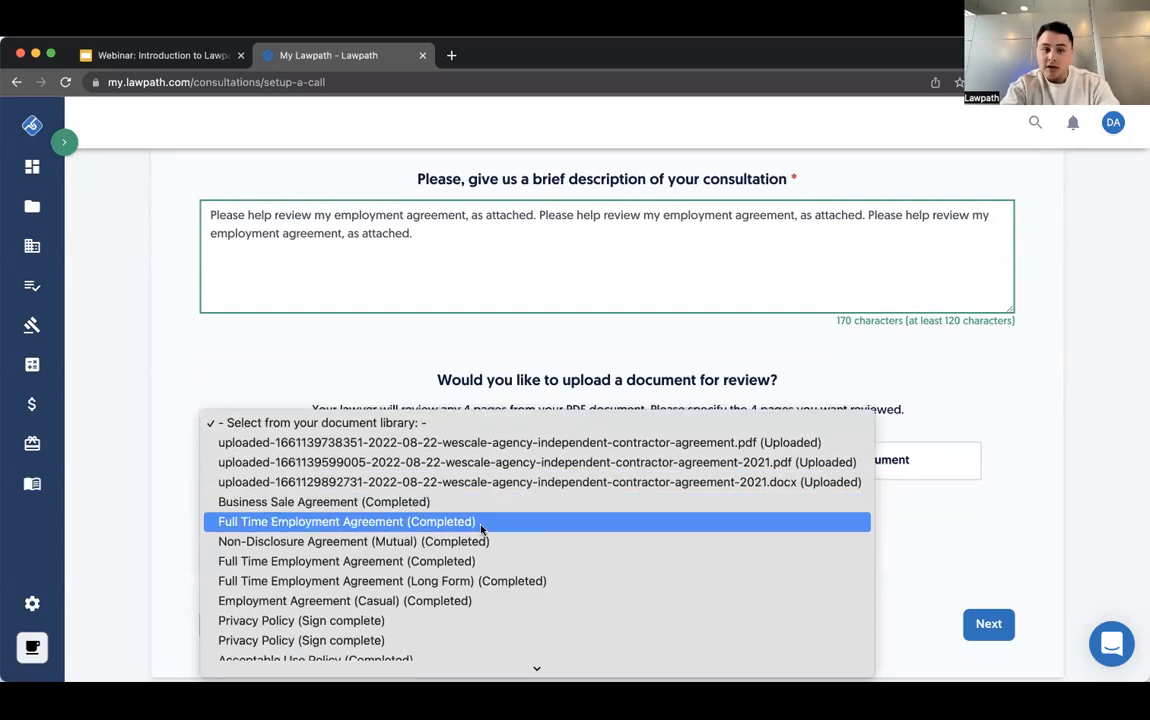
{"action": "left_click", "coordinate": [480, 522]}
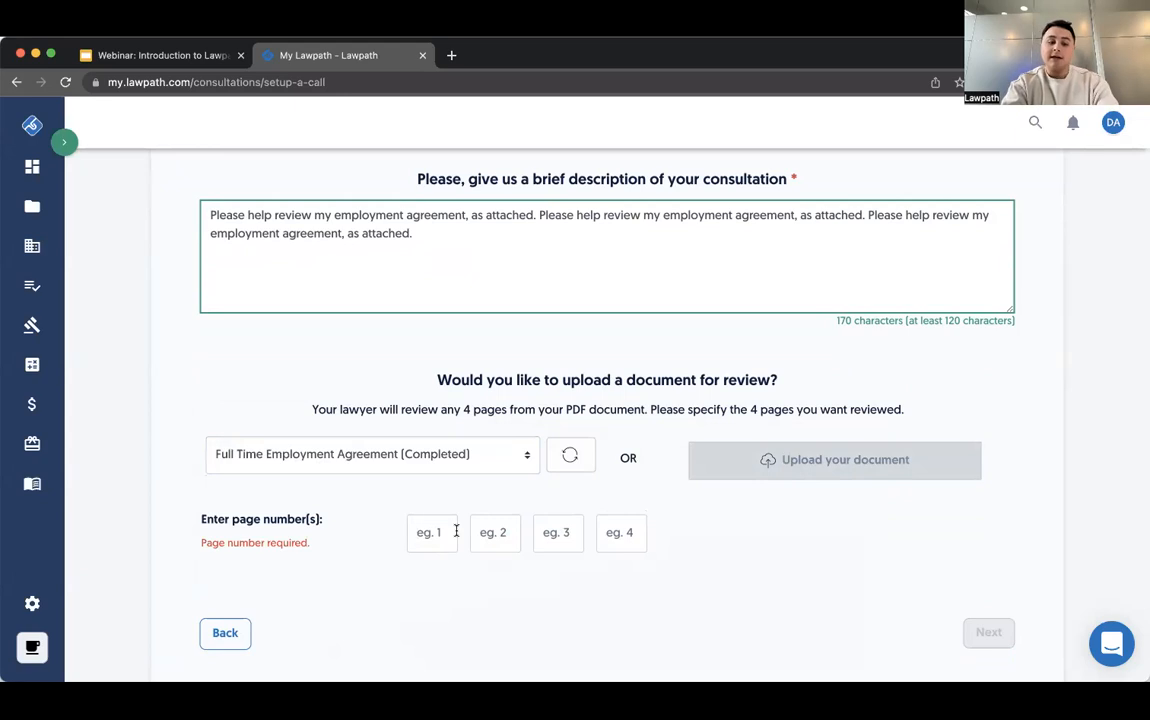
- Specify pages 1, 3, 5 and 9 of the agreement for review and continue to the scheduling stage
{"action": "left_click", "coordinate": [454, 533]}
{"action": "type", "text": "1"}
{"action": "left_click", "coordinate": [487, 528]}
{"action": "type", "text": "3"}
{"action": "left_click", "coordinate": [547, 529]}
{"action": "type", "text": "5"}
{"action": "left_click", "coordinate": [613, 534]}
{"action": "type", "text": "9"}
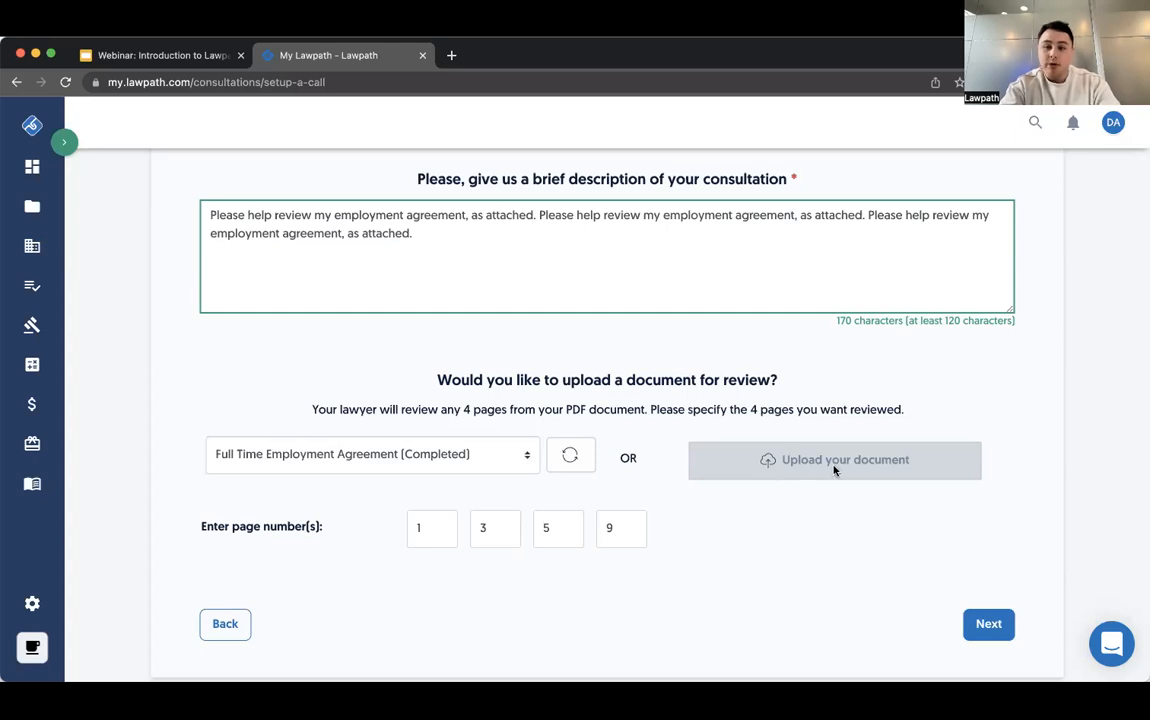
{"action": "left_click", "coordinate": [986, 624]}
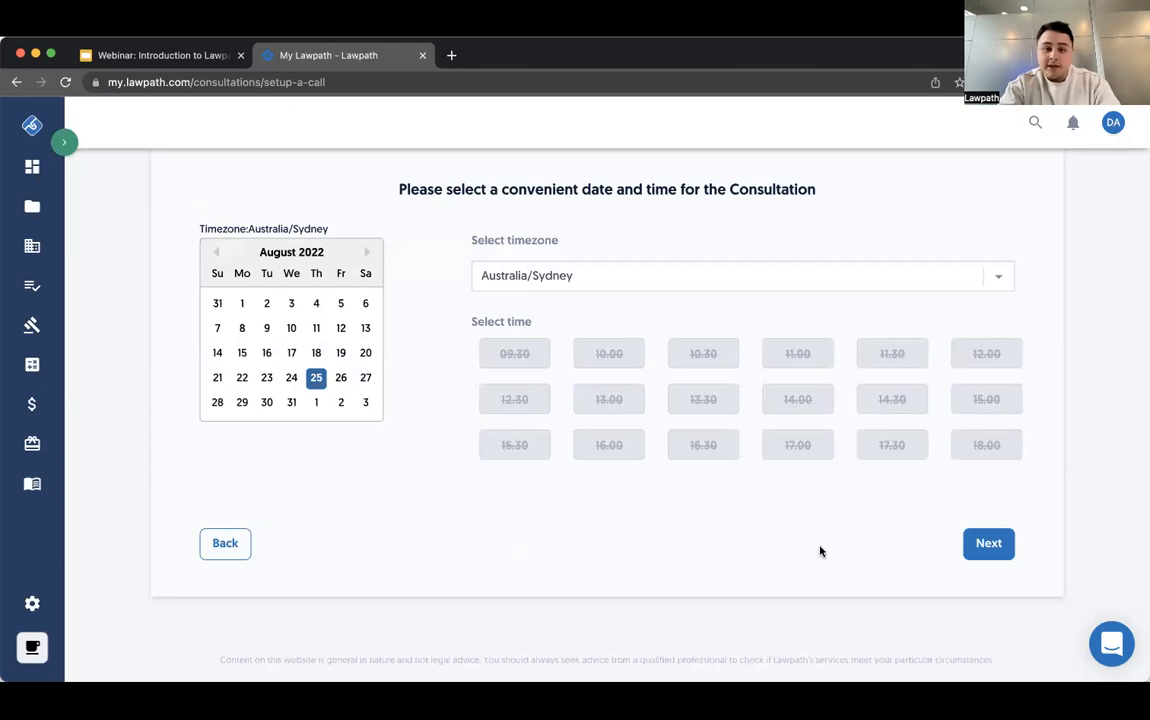
- Schedule the consultation for 31 August 2022 at 13.30 in the Australia/Sydney timezone and continue to the request review
{"action": "left_click", "coordinate": [341, 380]}
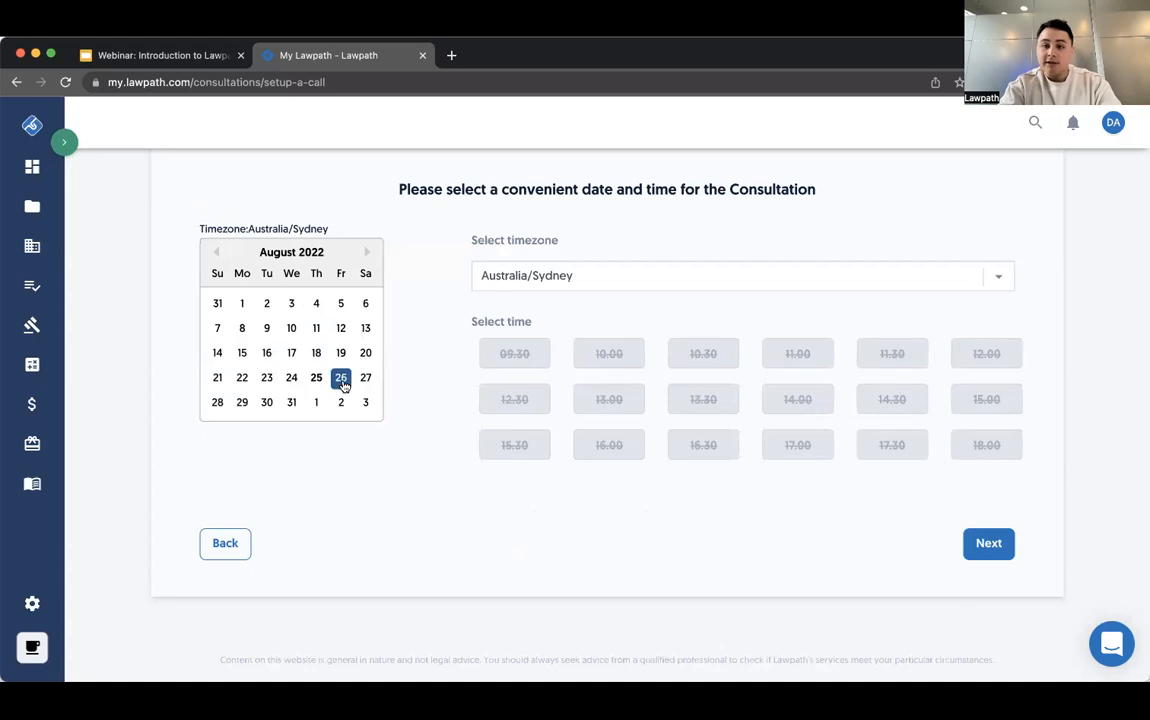
{"action": "left_click", "coordinate": [292, 405]}
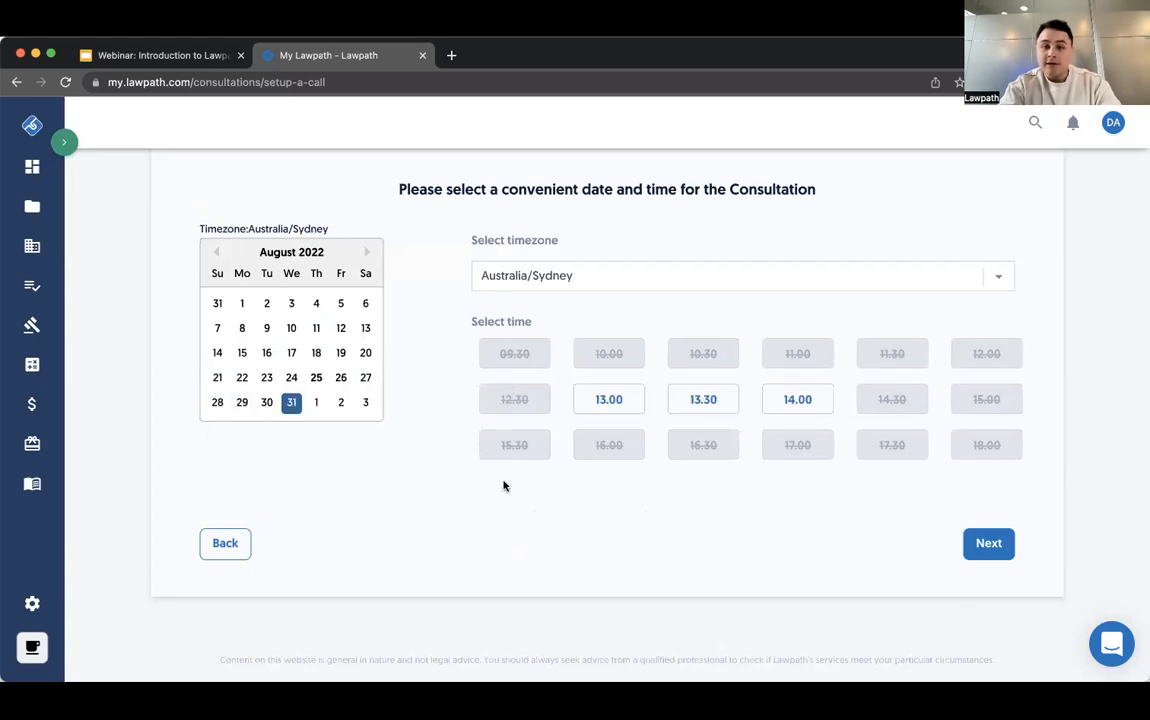
{"action": "left_click", "coordinate": [709, 410]}
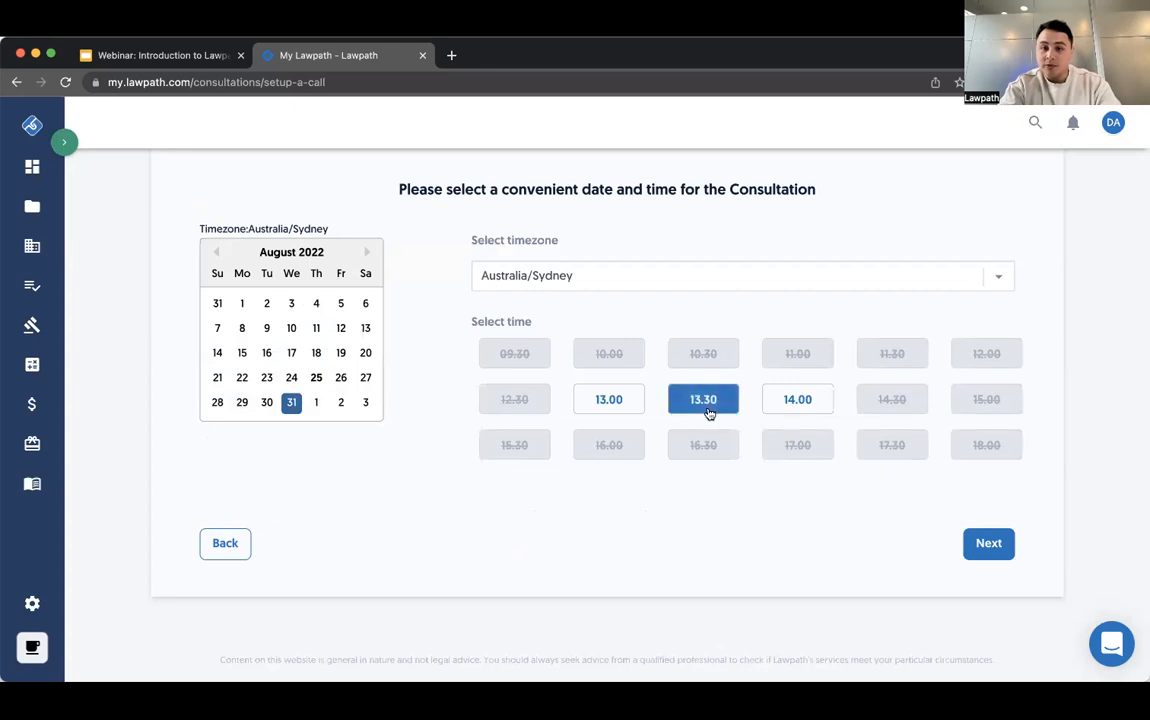
{"action": "left_click", "coordinate": [678, 284]}
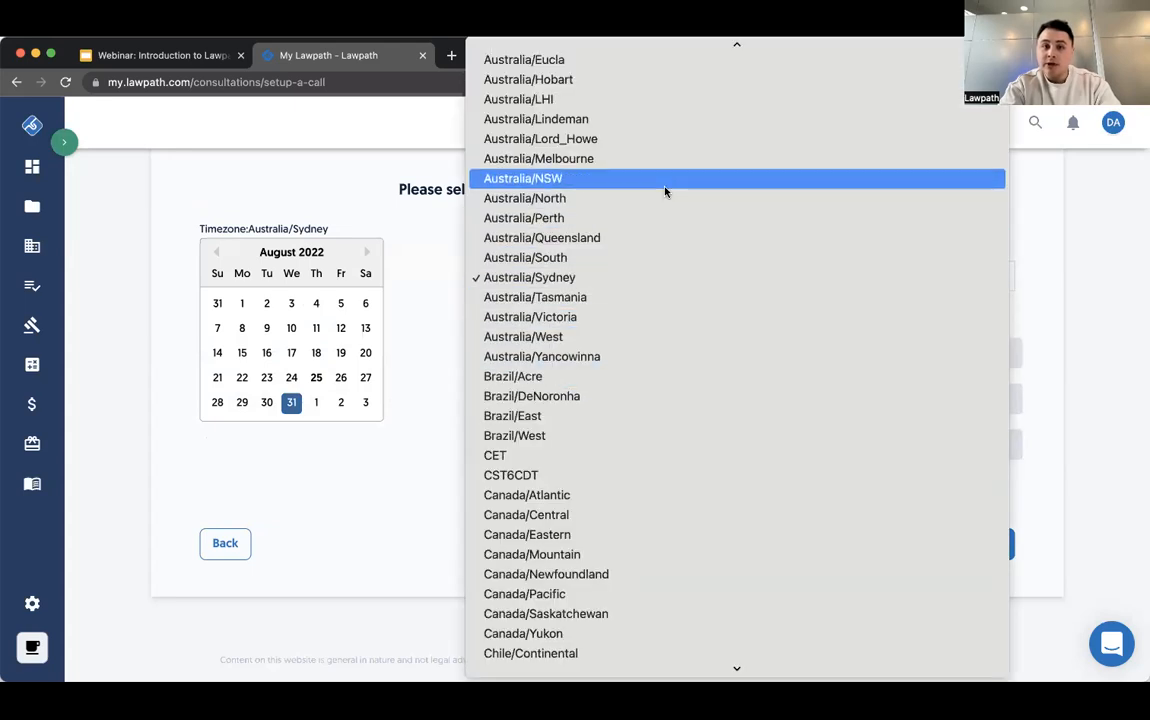
{"action": "left_click", "coordinate": [652, 278]}
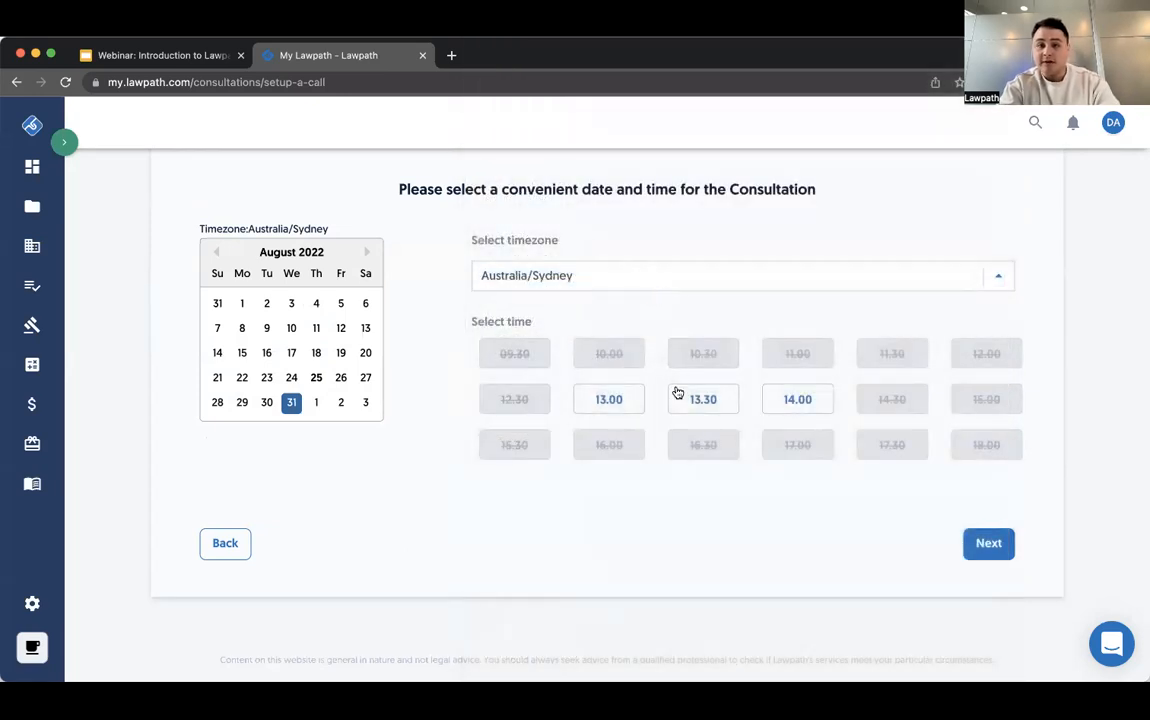
{"action": "left_click", "coordinate": [705, 399]}
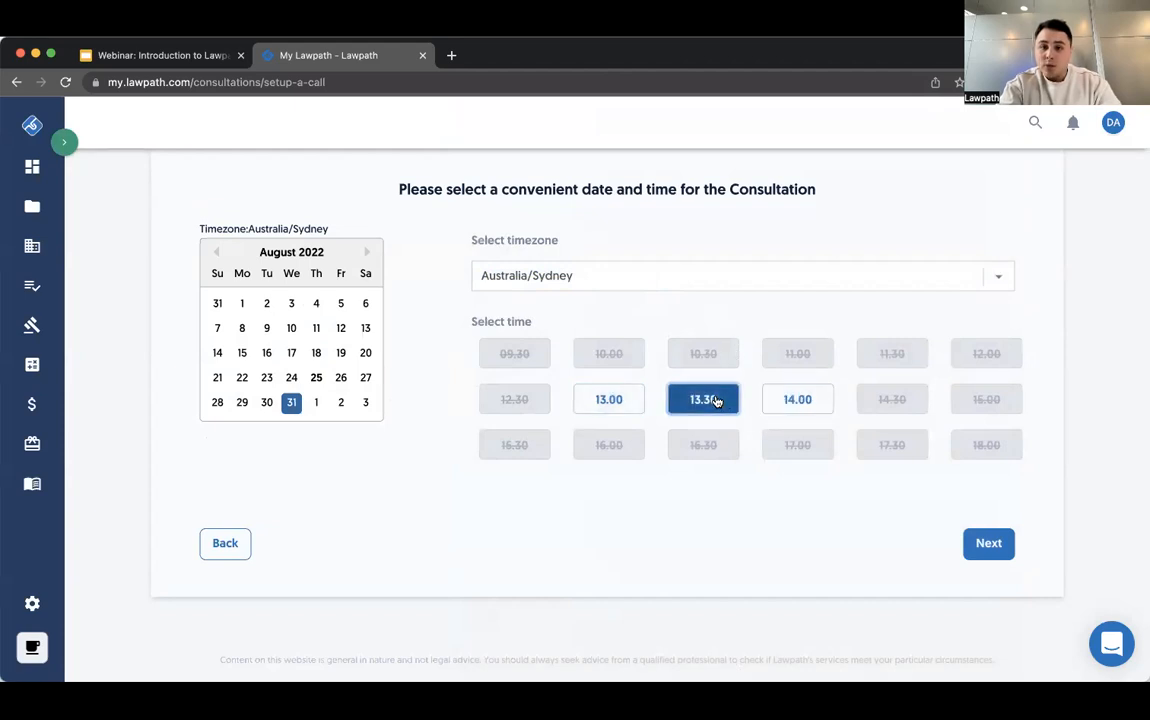
{"action": "left_click", "coordinate": [983, 543]}
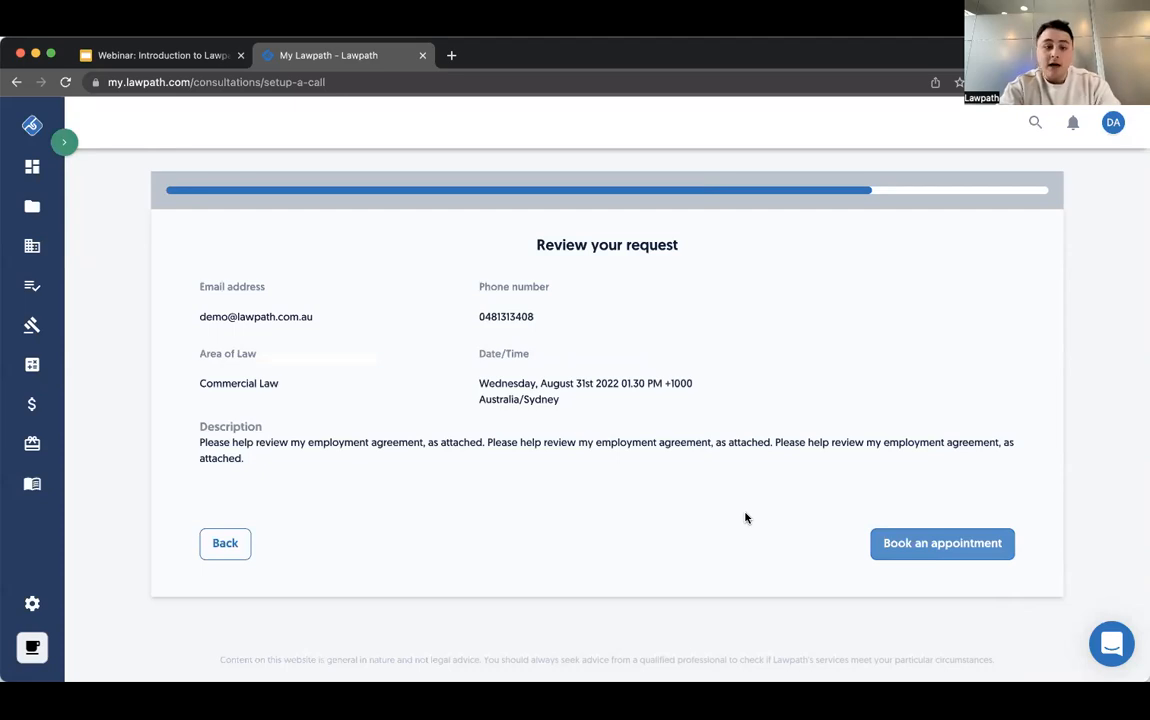
- Switch to the webinar presentation in Google Slides, start its slideshow from the Legal Consultations slide, and advance to Legal Advice Plan
{"action": "left_click", "coordinate": [205, 56]}
{"action": "left_click", "coordinate": [935, 118]}
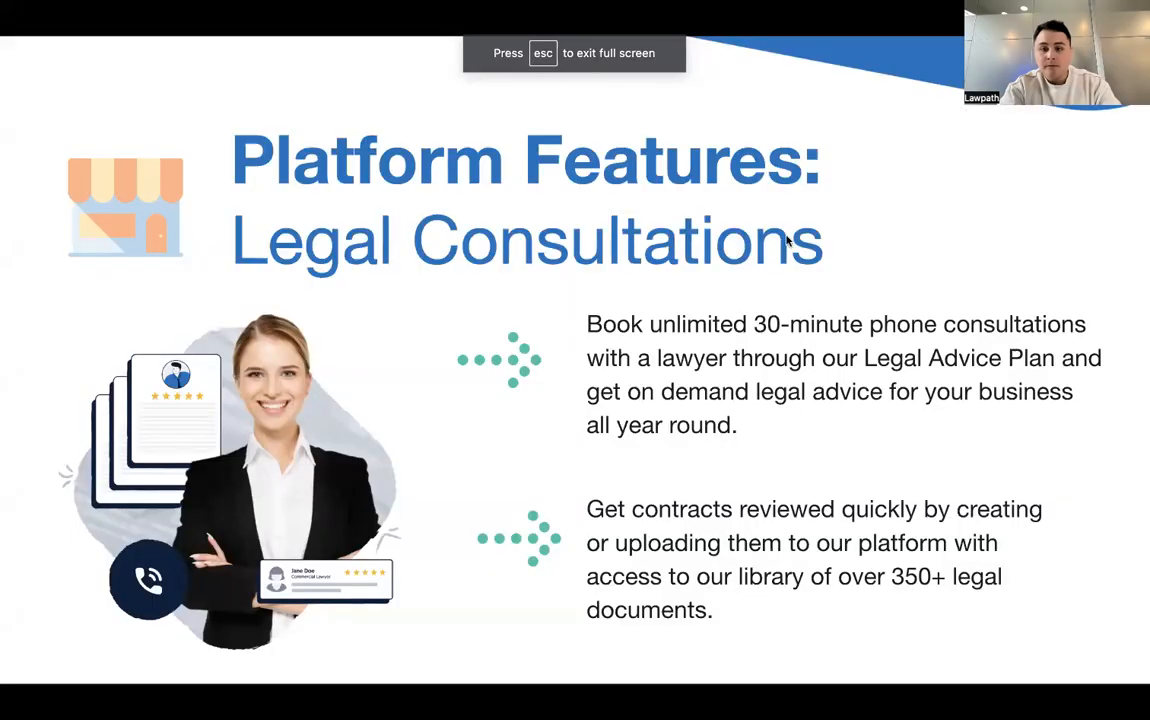
{"action": "left_click", "coordinate": [784, 245]}
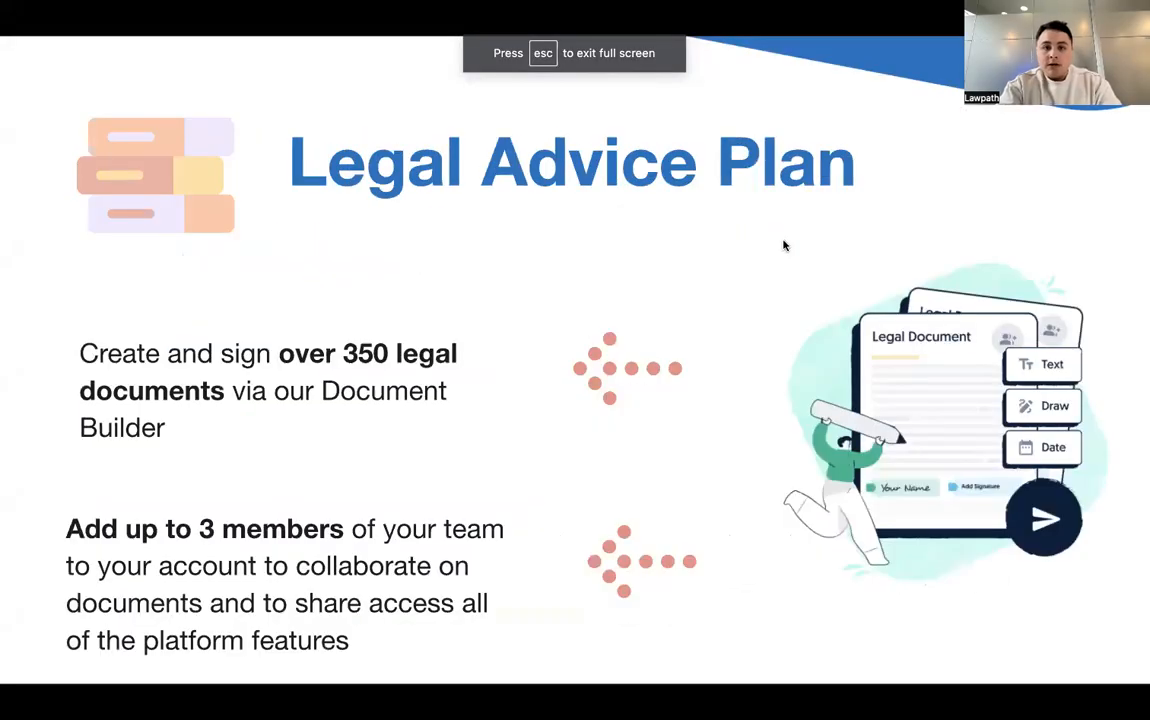